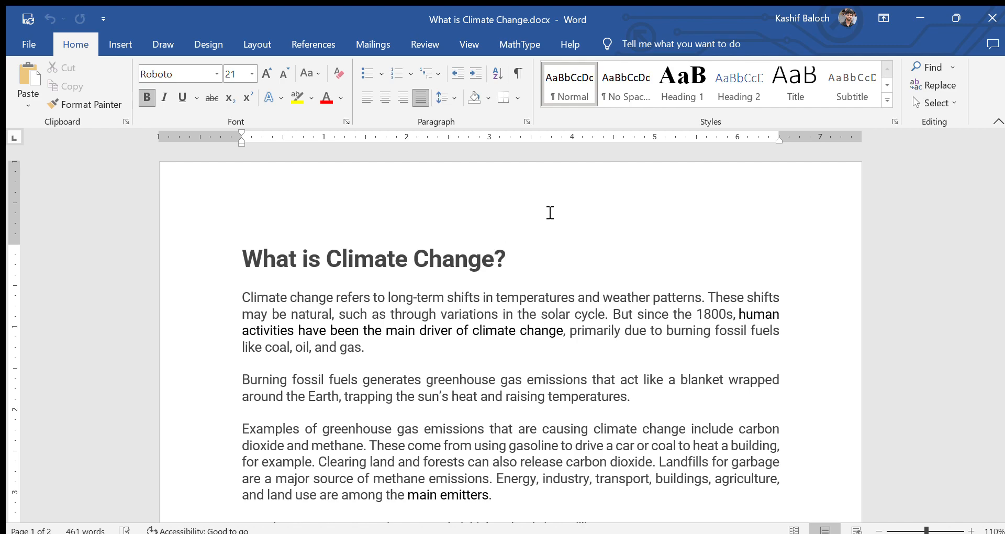
Step: Scroll through the article to review its grey body text and darker highlighted phrases
scroll(579, 267, down, 4)
scroll(555, 385, up, 1)
click(540, 382)
scroll(539, 381, up, 2)
scroll(540, 381, up, 1)
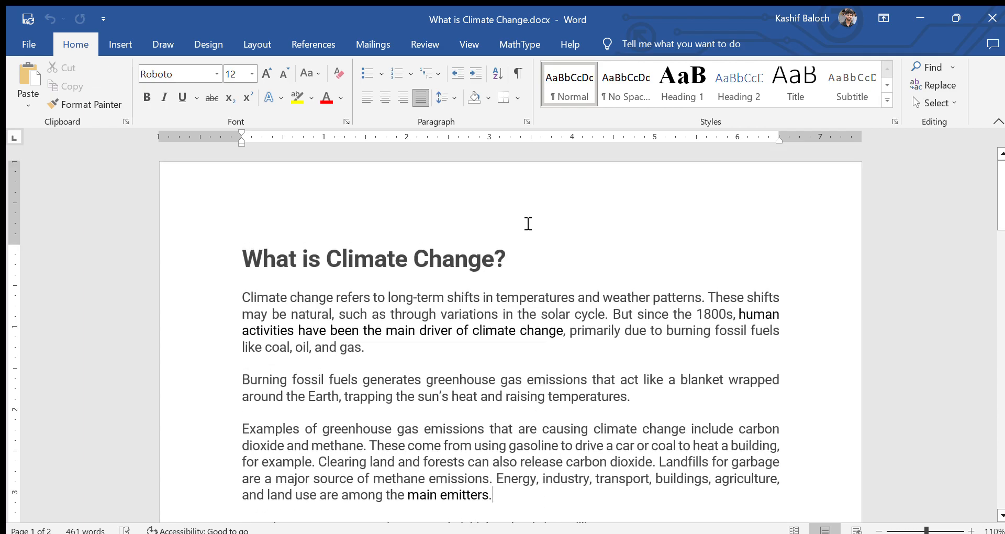
scroll(573, 352, down, 12)
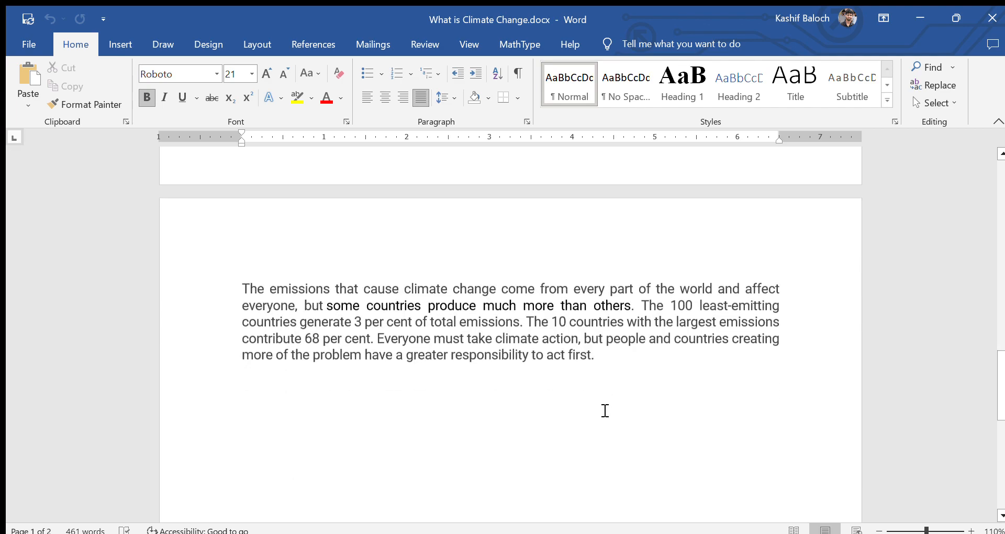
scroll(595, 404, up, 12)
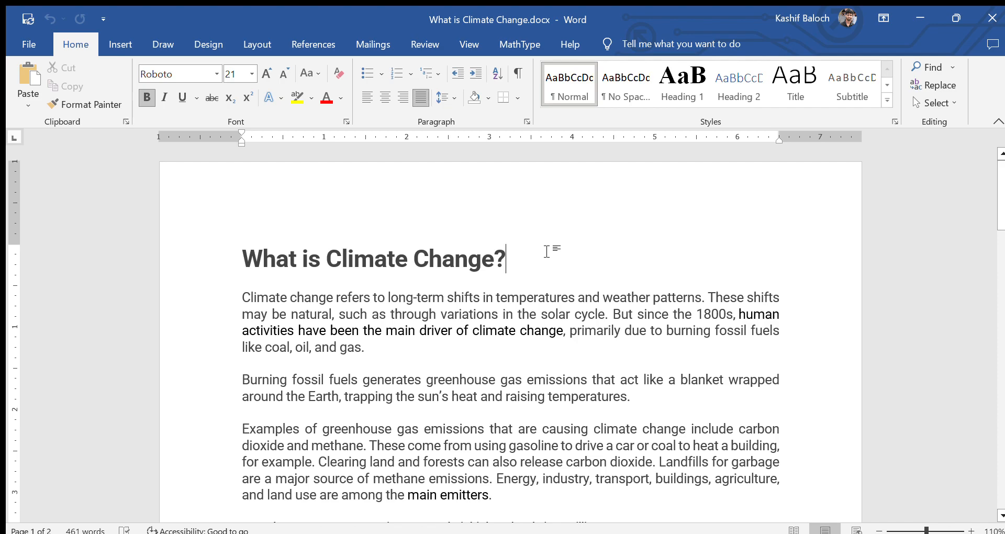
scroll(654, 390, down, 2)
Step: Select the whole document and set all its text to black font colour
click(560, 412)
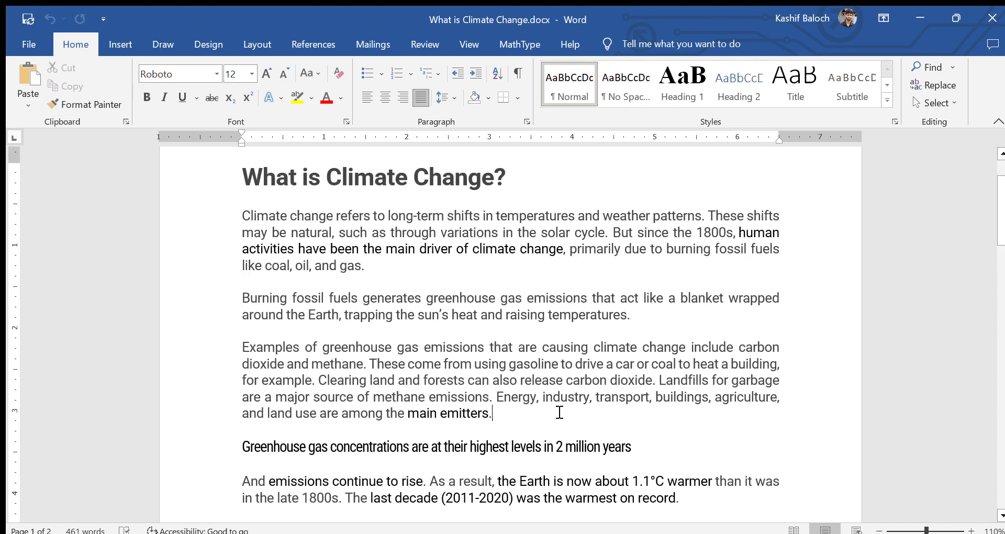
key(ctrl+a)
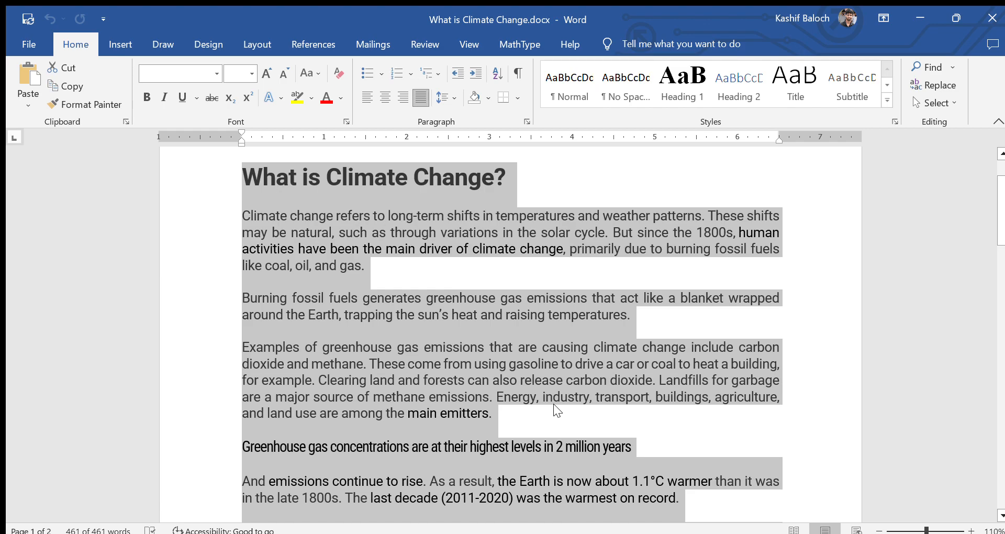
click(341, 97)
click(331, 119)
click(485, 277)
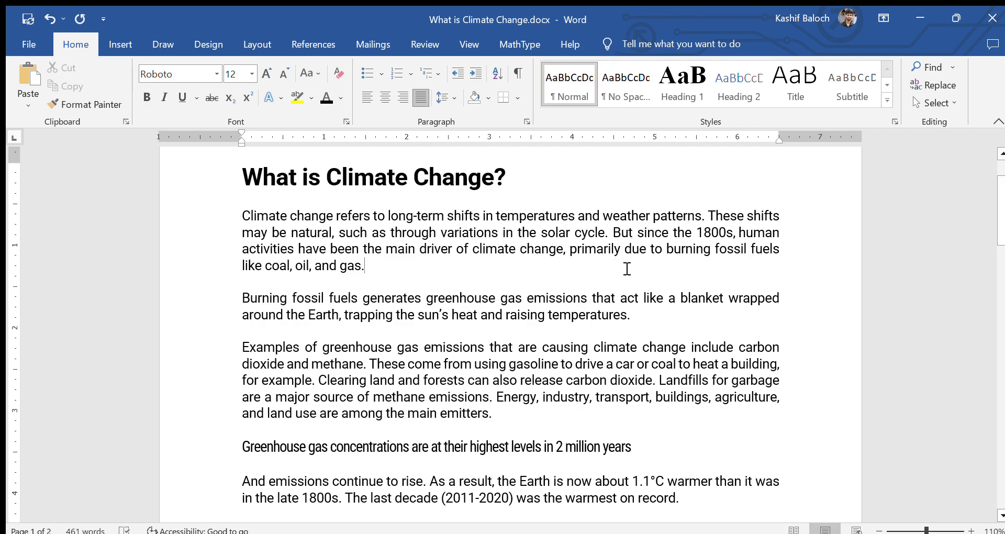
scroll(628, 267, down, 4)
scroll(639, 264, up, 6)
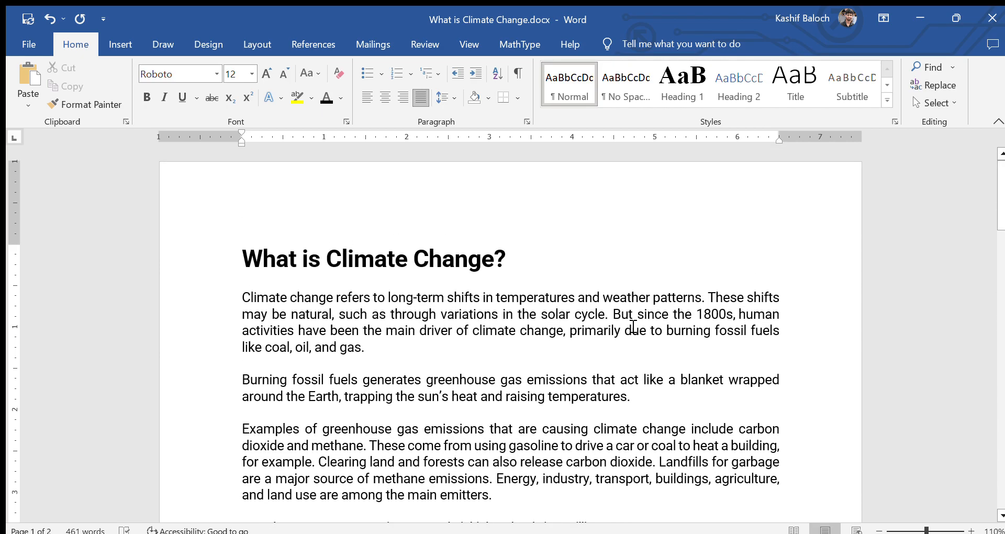
scroll(678, 406, down, 4)
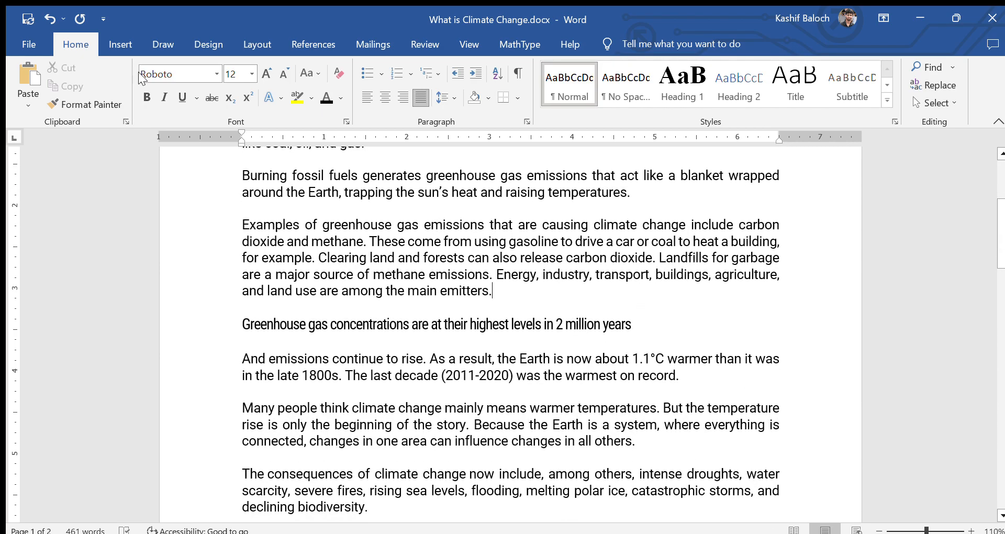
Step: Insert the half-burnt, half-green leaf photo after the paragraph ending 'main emitters.'
click(106, 51)
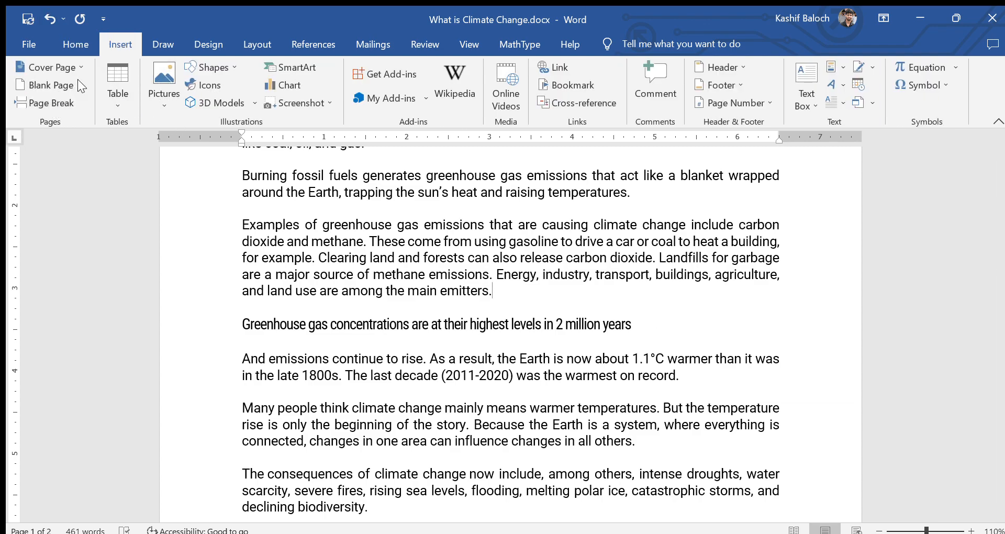
click(158, 87)
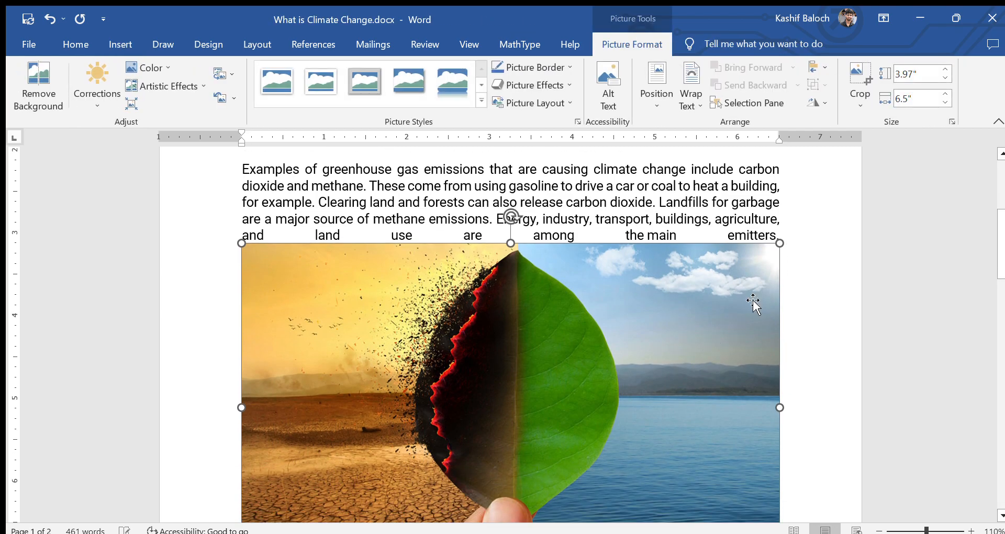
Step: Shrink the leaf photo to about half its size
drag(778, 251, 451, 386)
click(653, 364)
click(533, 343)
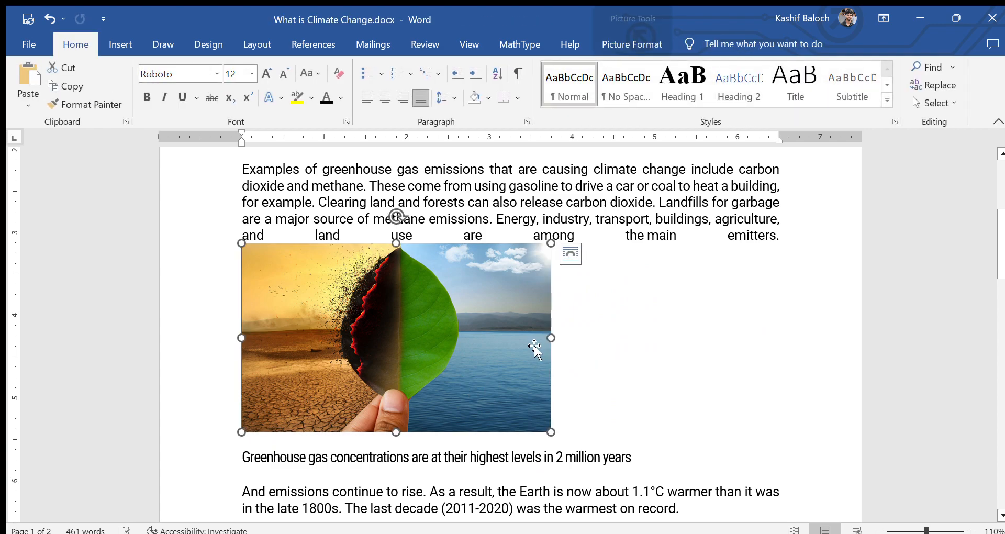
Step: Position the leaf photo at the top centre of page 1 with square text wrapping
click(120, 44)
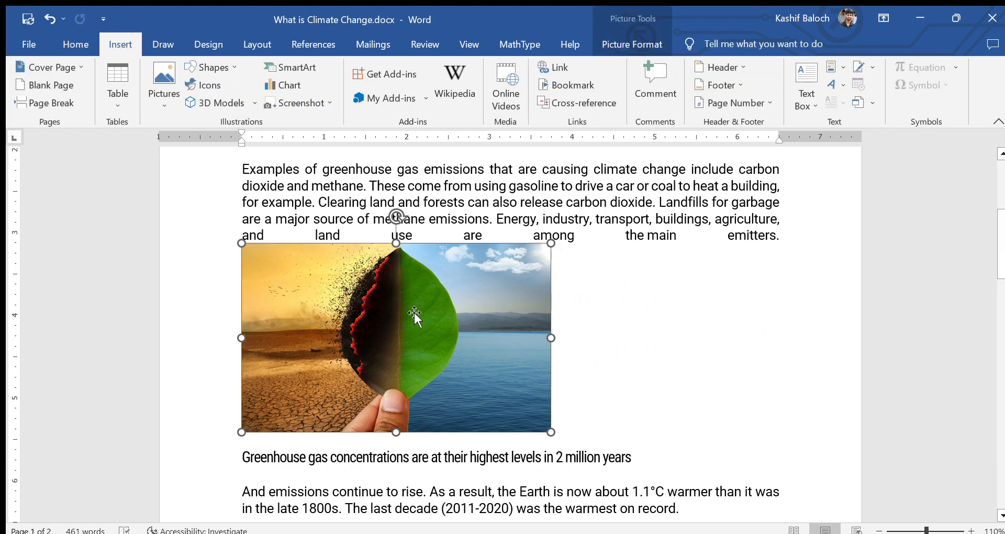
click(411, 320)
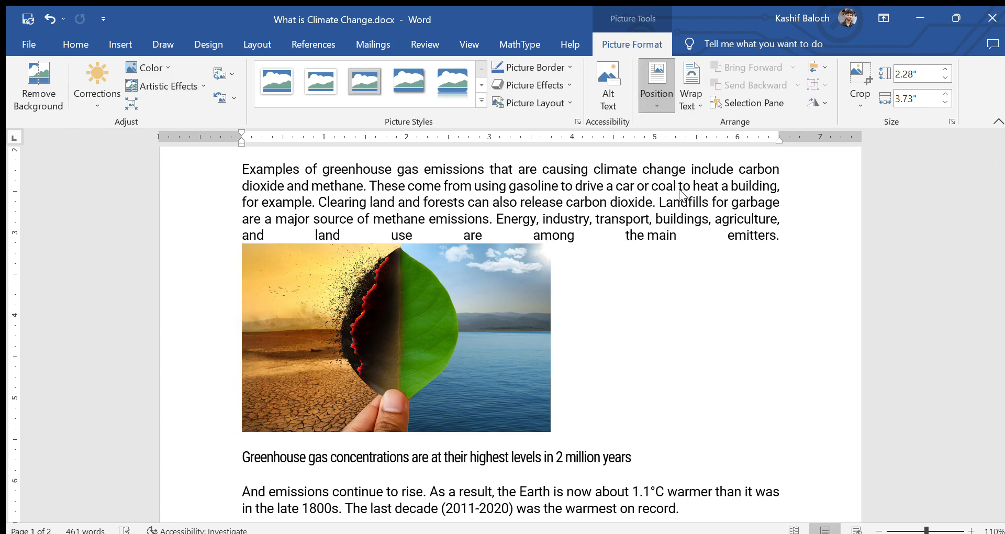
click(703, 204)
scroll(683, 99, up, 1)
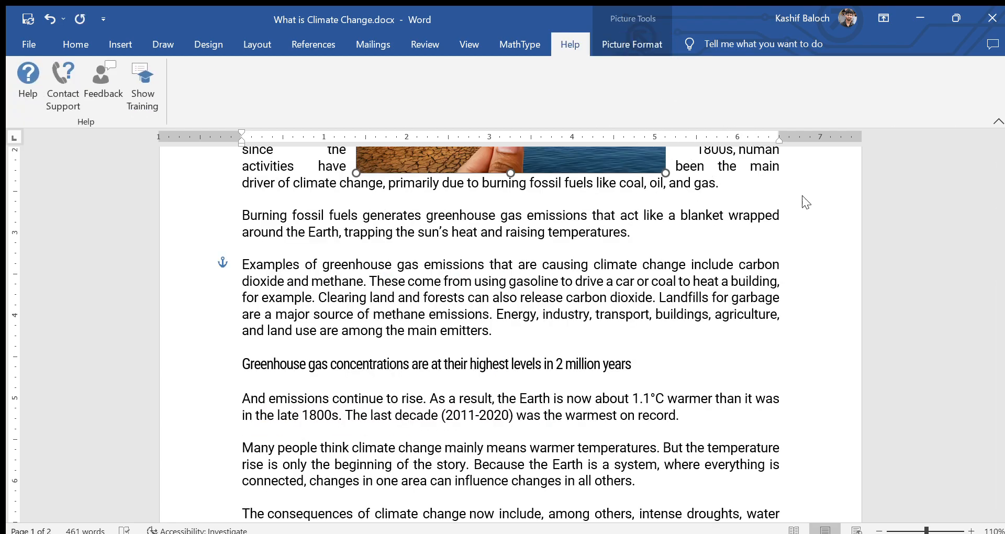
click(783, 399)
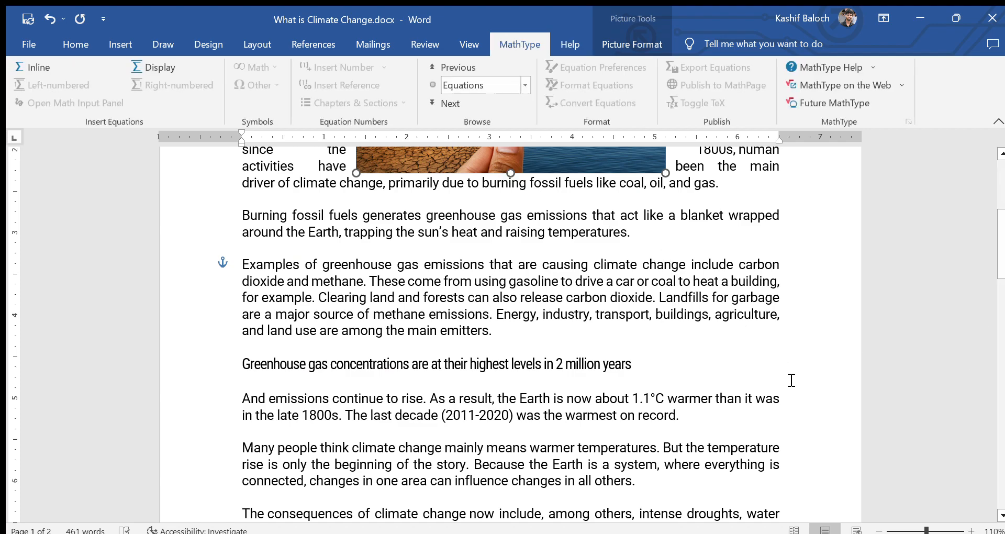
scroll(1001, 248, up, 5)
click(626, 314)
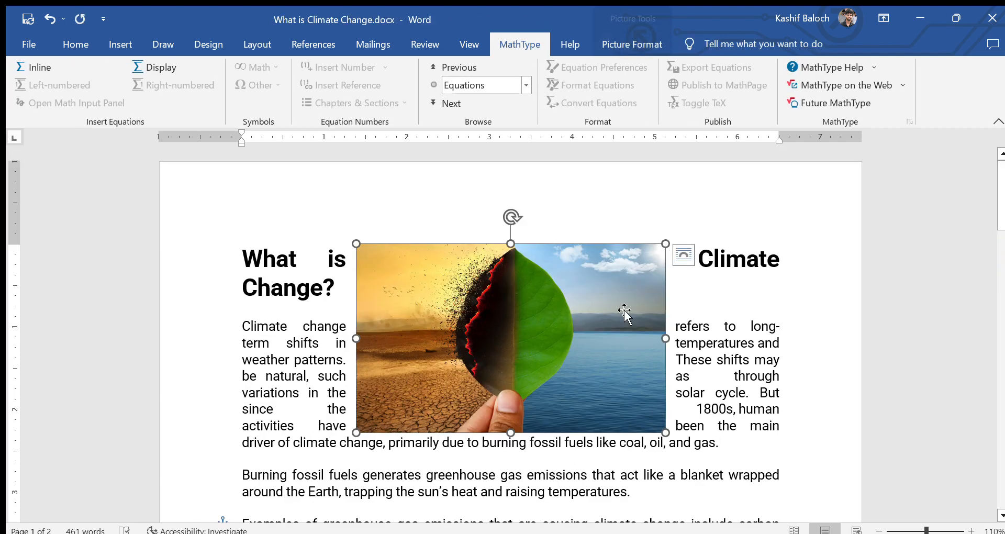
scroll(662, 113, down, 2)
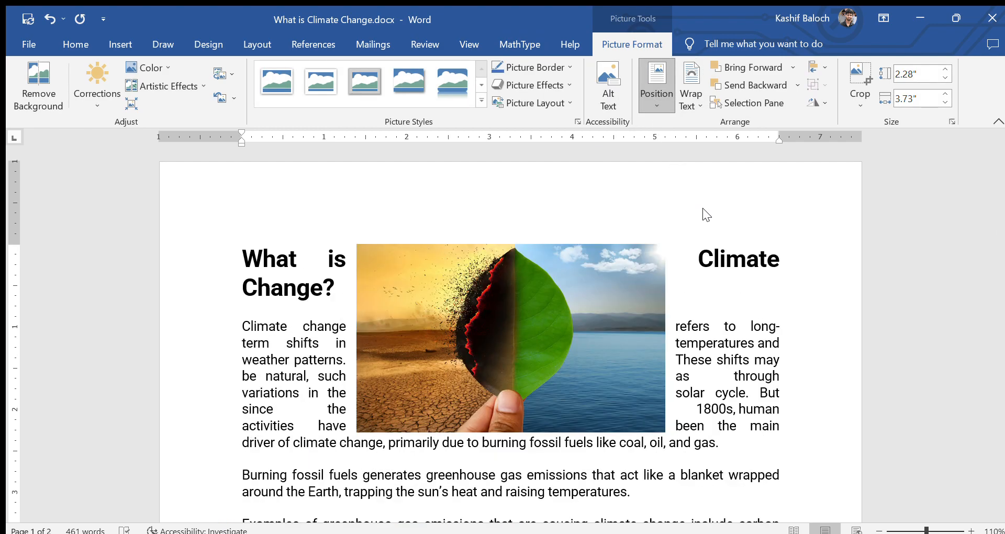
Step: Nudge the leaf photo down and right against the right margin beside the first paragraphs
click(759, 303)
click(619, 322)
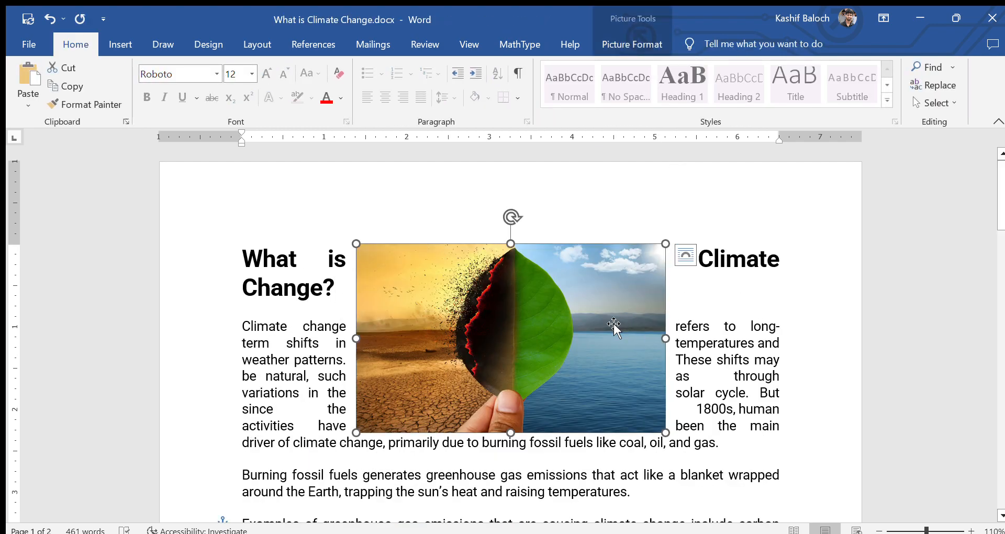
key(Down)
key(Down)
key(Down)
key(Down)
key(Down)
key(Down)
key(Down)
key(Down)
key(Down)
key(Down)
key(Down)
key(Down)
key(Down)
key(Down)
key(Down)
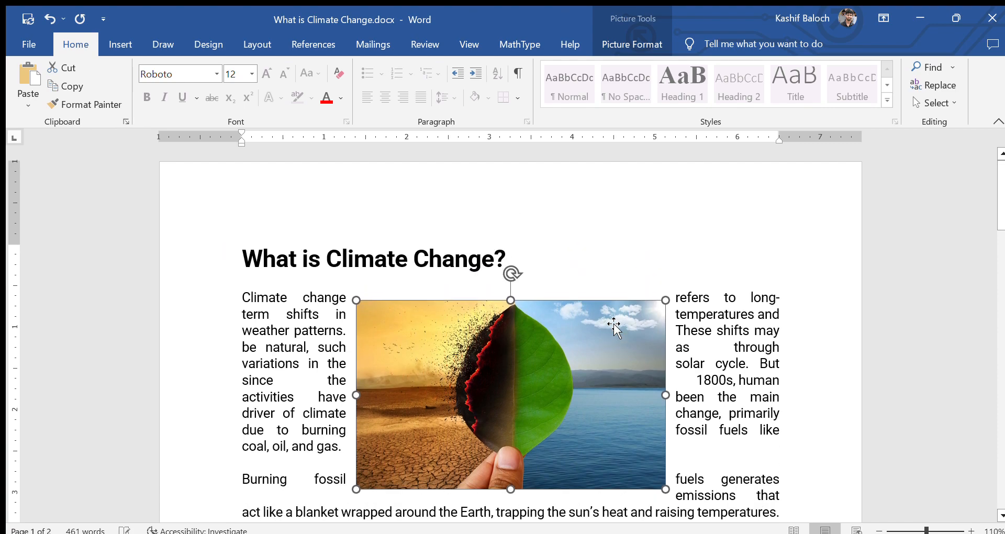
key(Right)
key(Right)
key(Right)
key(Right)
key(Right)
key(Right)
key(Right)
key(Right)
key(Right)
key(Right)
key(Right)
key(Right)
key(Right)
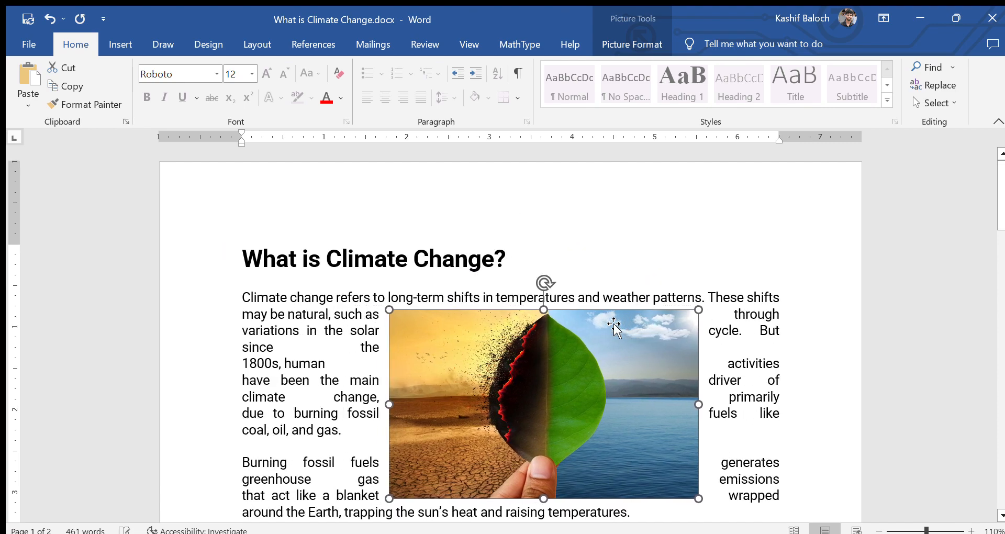
key(Right)
key(Right)
key(Right)
key(Right)
key(Right)
key(Right)
key(Right)
key(Right)
key(Right)
key(Right)
key(Right)
key(Right)
key(Right)
key(Right)
key(Right)
key(Right)
key(Right)
key(Right)
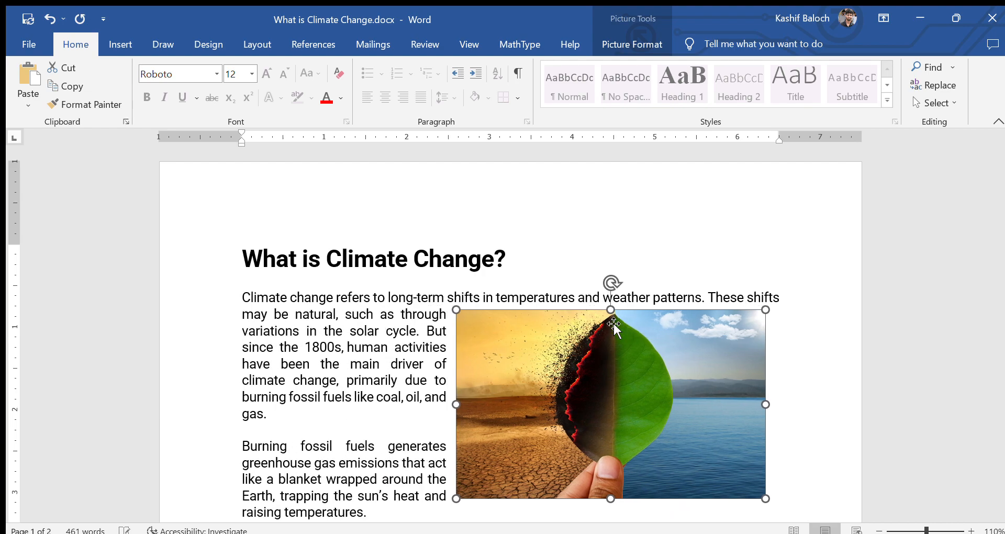
key(Up)
key(Up)
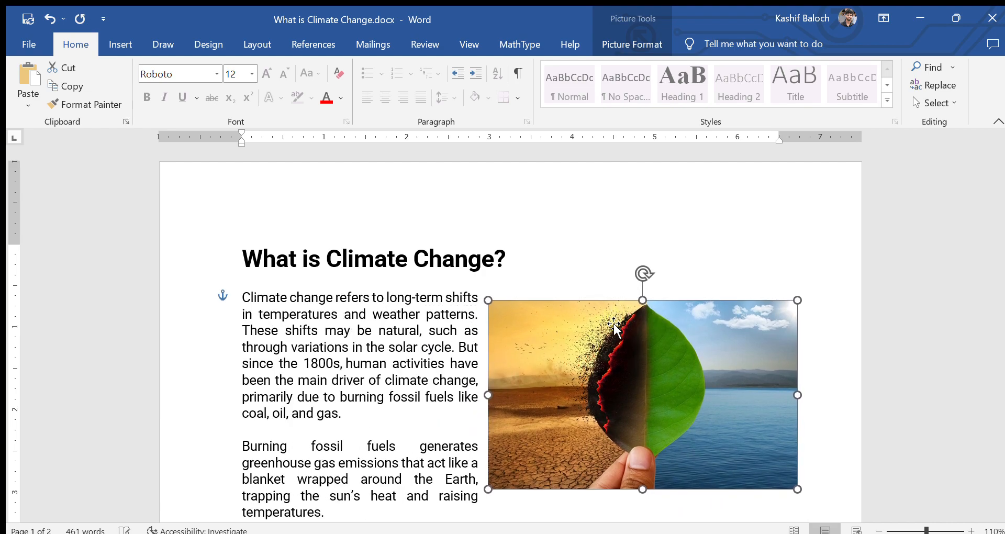
key(Right)
key(Right)
key(Right)
key(Right)
key(Right)
key(Right)
key(Up)
key(Right)
key(Up)
key(Right)
key(Right)
key(Right)
key(Right)
key(Right)
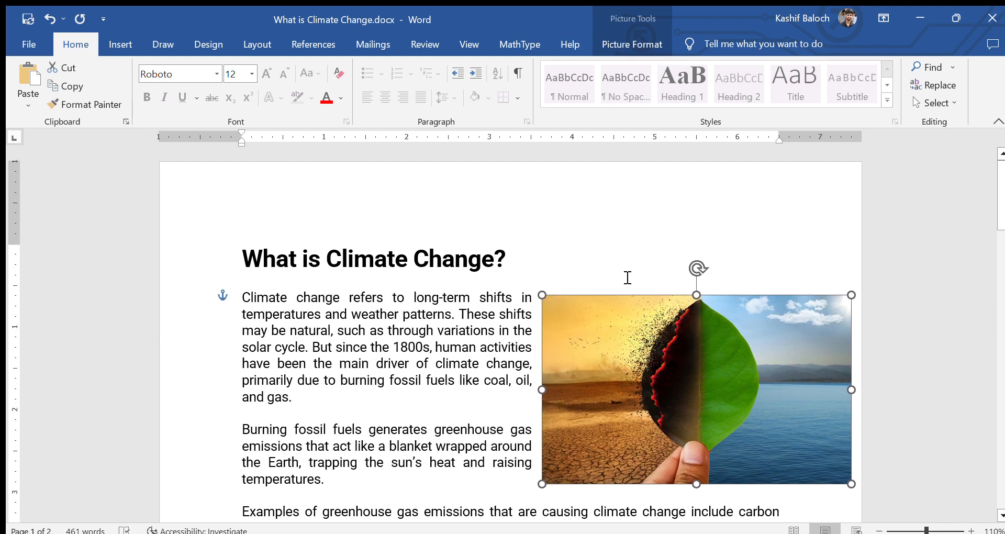
Step: Move the photo left and try the In Front of Text wrapping option
double_click(700, 356)
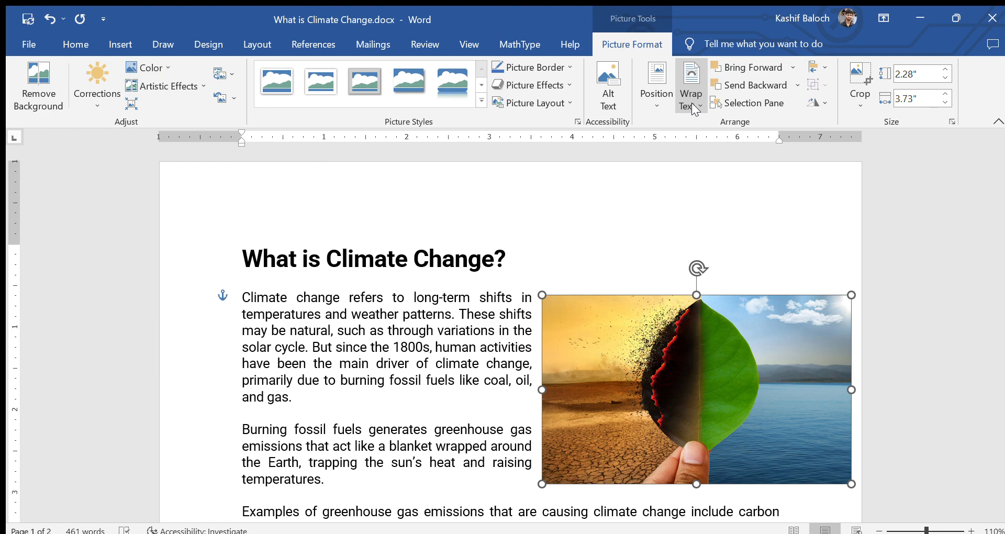
click(693, 107)
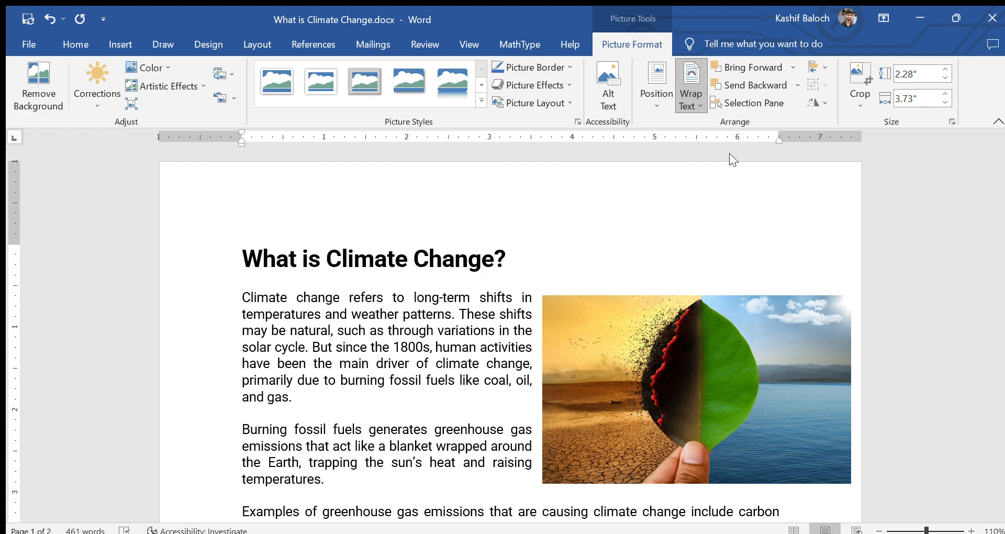
click(699, 277)
drag(698, 347, 662, 344)
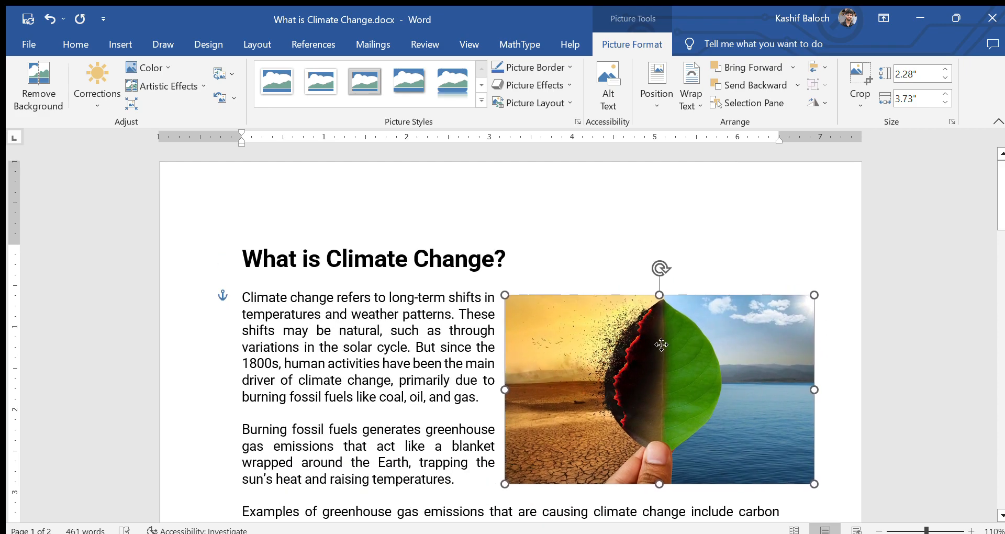
click(691, 89)
click(739, 231)
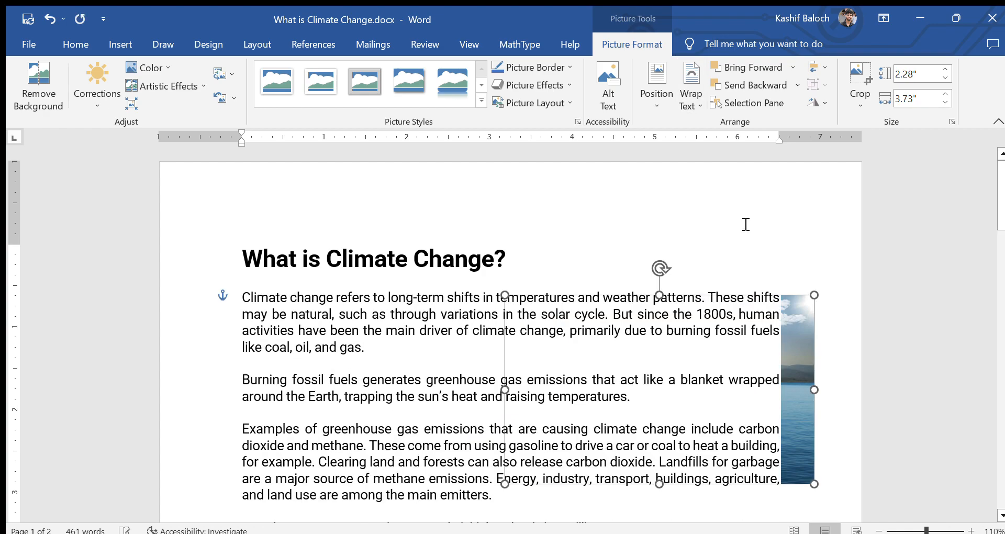
Step: Try another wrapping option, then undo back to square wrapping at the right margin
click(691, 89)
click(723, 216)
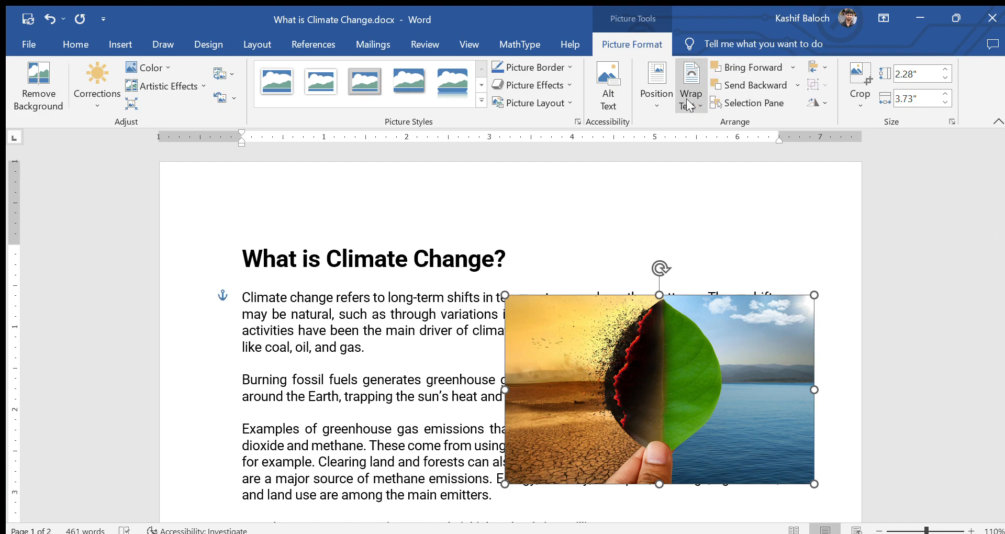
mouse_move(648, 343)
mouse_down()
mouse_move(713, 343)
mouse_move(683, 347)
mouse_move(653, 377)
mouse_move(645, 340)
mouse_up()
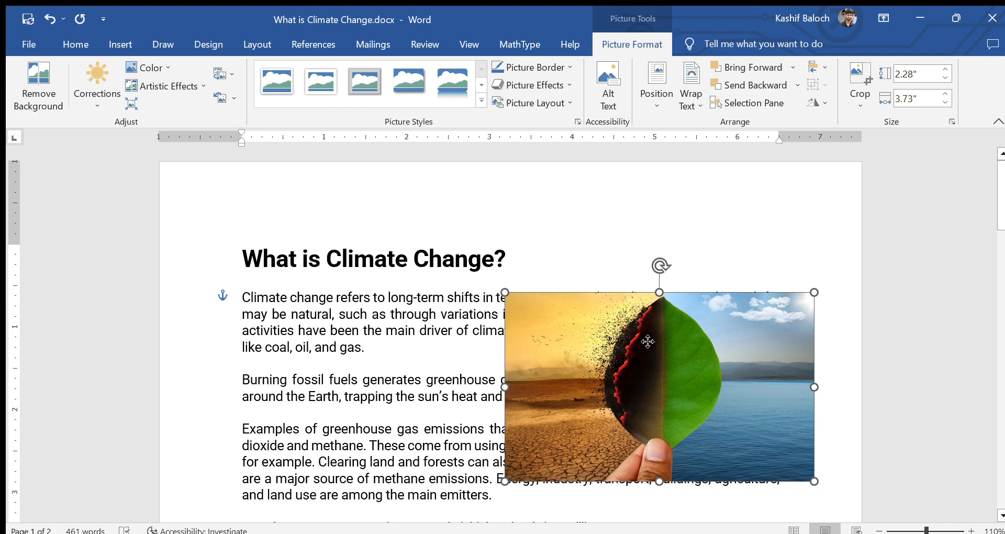
key(ctrl+z)
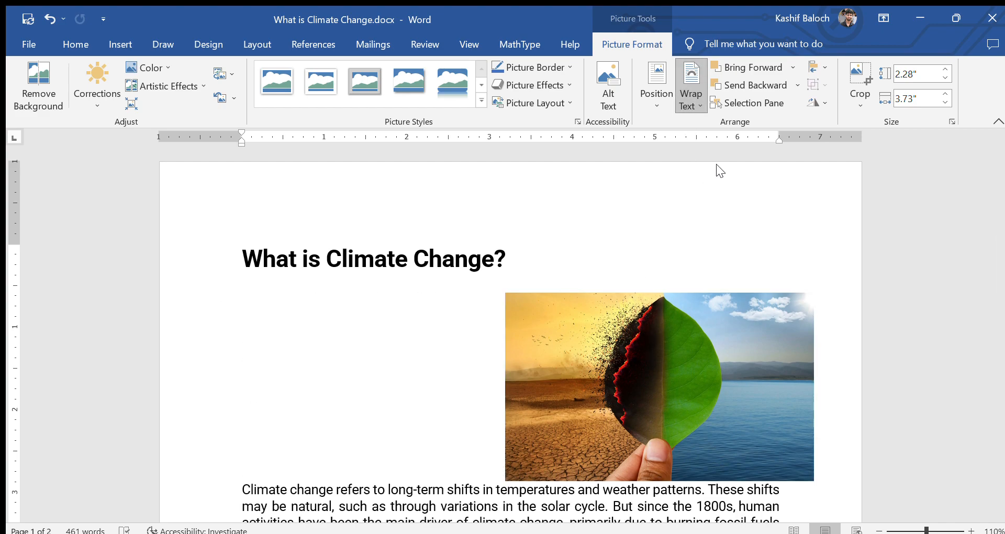
key(ctrl+y)
key(ctrl+z)
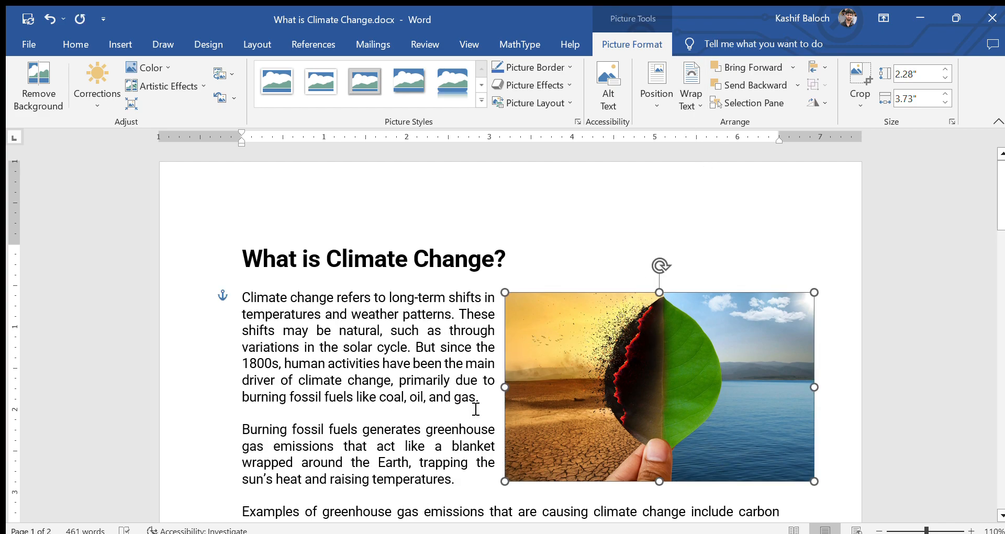
Step: Drag the photo slightly to adjust its place beside the opening text
click(501, 299)
mouse_move(554, 339)
mouse_down()
mouse_move(482, 334)
mouse_move(527, 332)
mouse_move(548, 344)
mouse_up()
click(887, 415)
scroll(890, 411, down, 3)
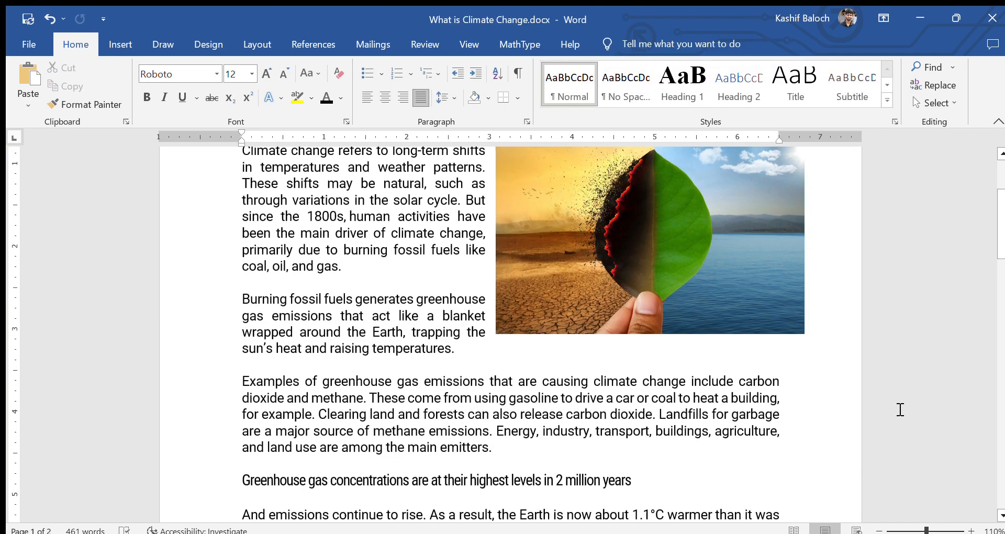
click(743, 308)
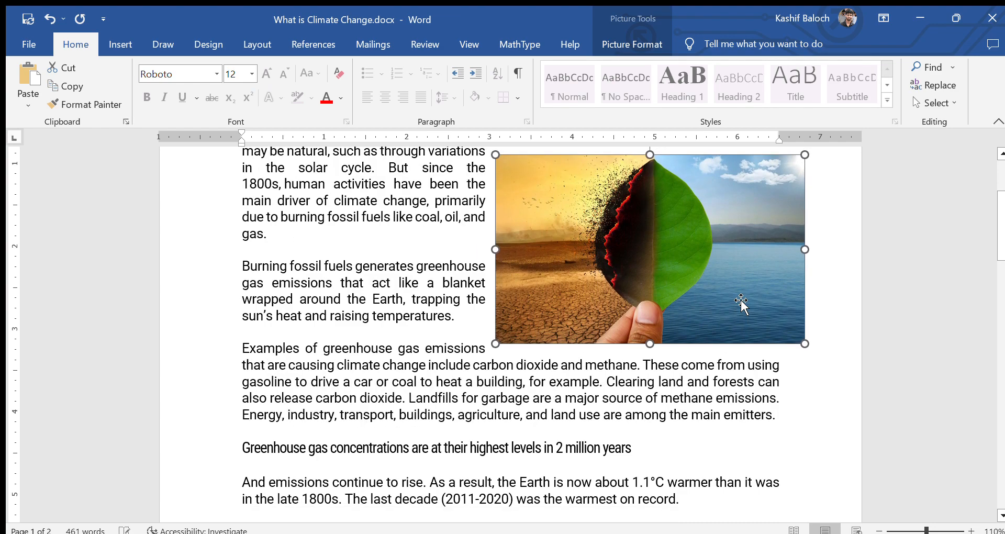
drag(994, 228, 995, 216)
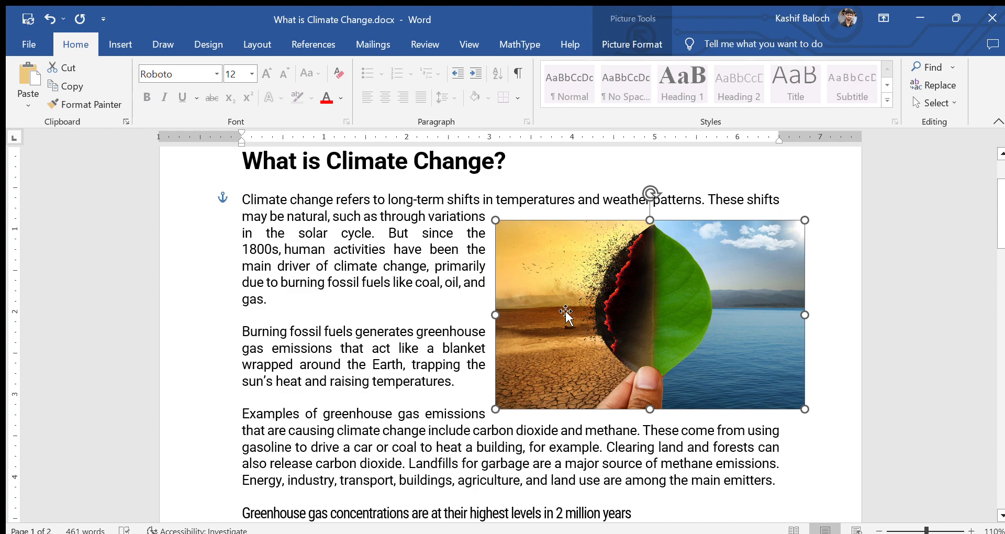
Step: Nudge the photo up and right until it sits level with the first paragraph
key(Down)
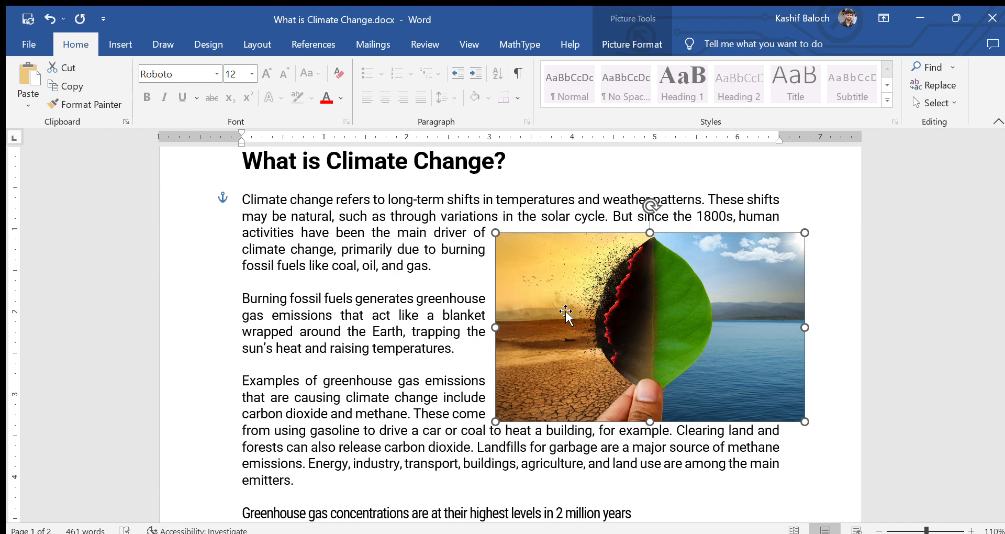
key(Left)
key(Up)
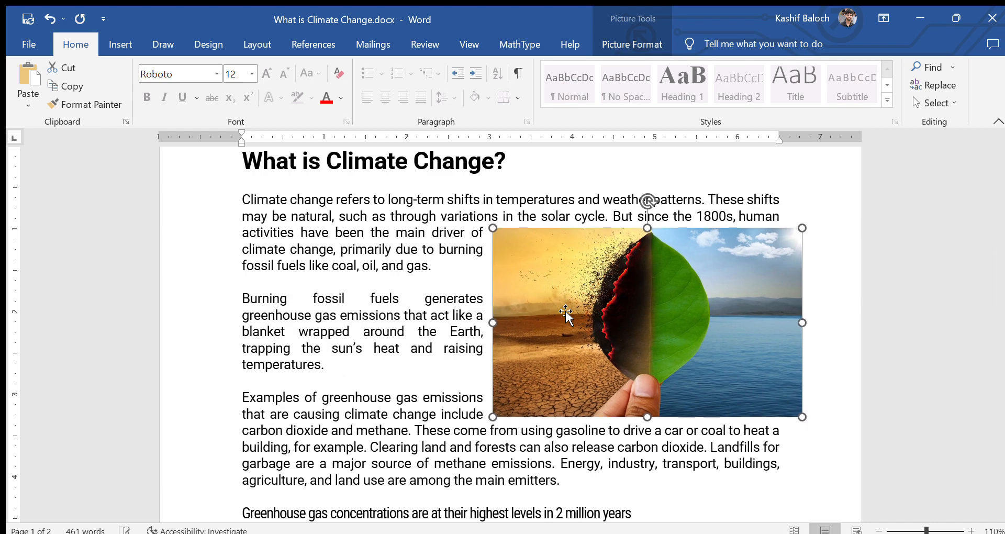
key(Up)
key(Up)
key(Right)
key(Right)
key(Right)
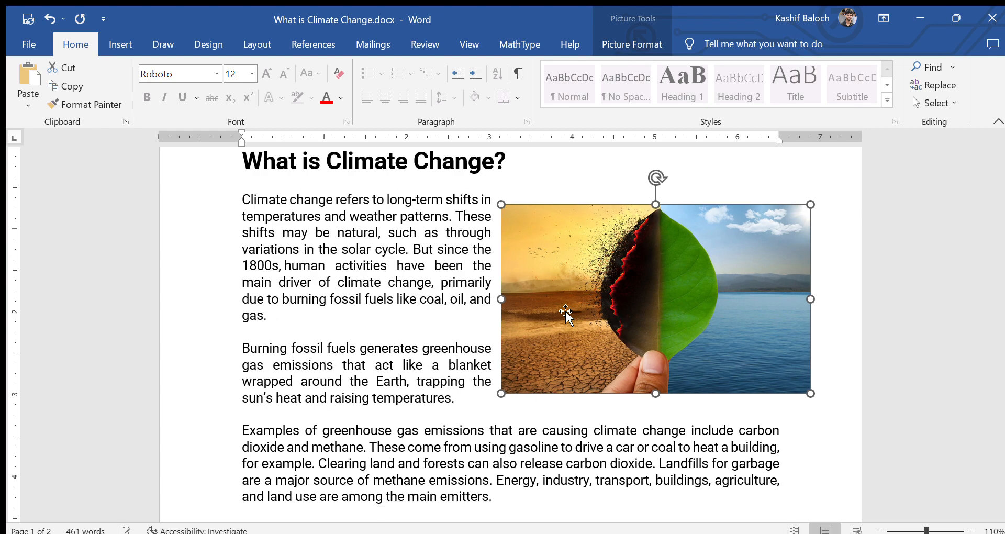
key(Right)
key(Right)
key(Right)
key(Up)
key(Up)
key(Right)
key(Right)
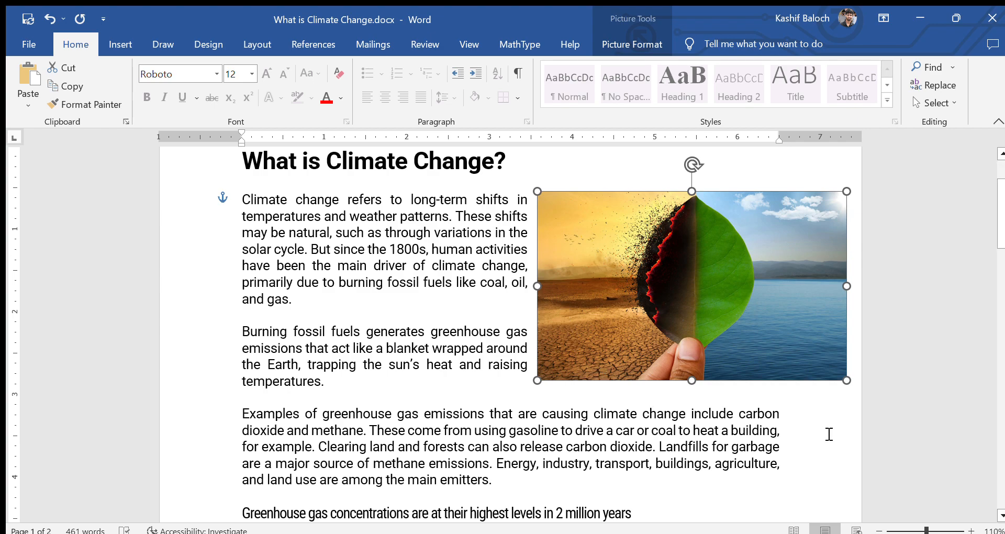
click(829, 435)
click(757, 345)
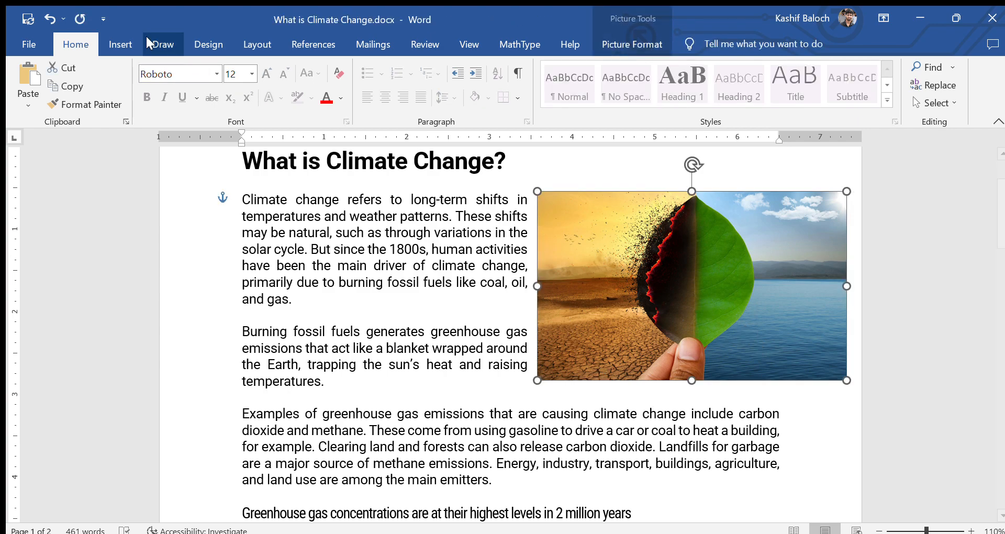
click(120, 44)
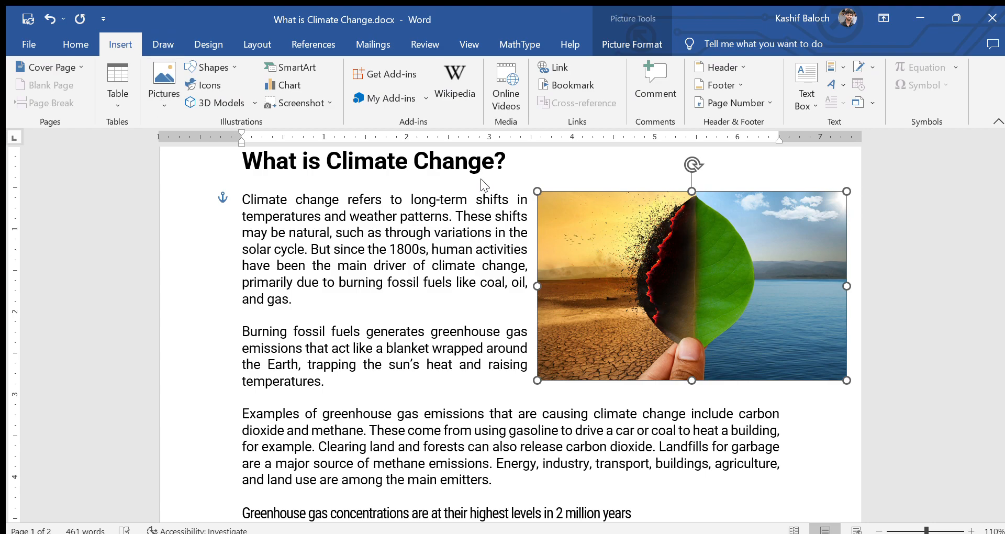
click(667, 227)
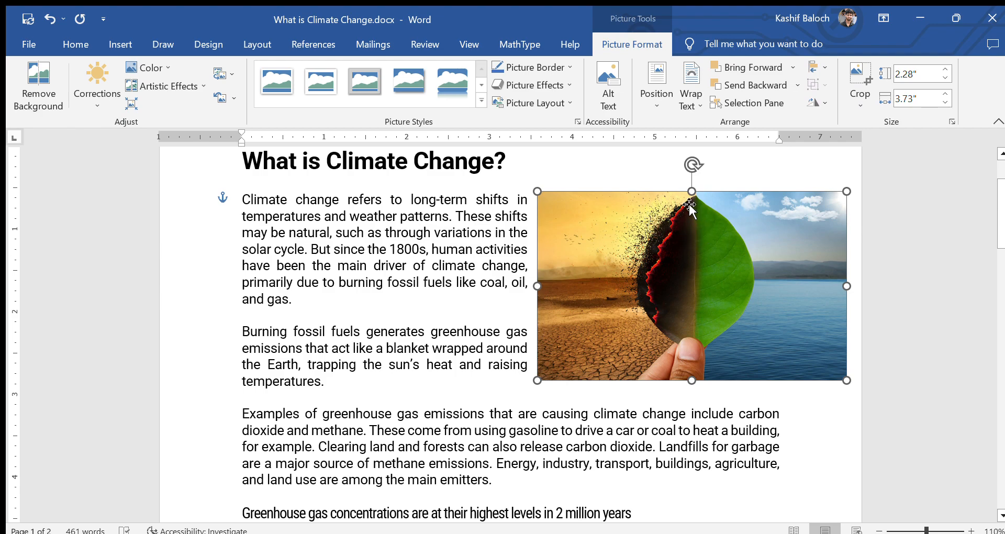
click(96, 103)
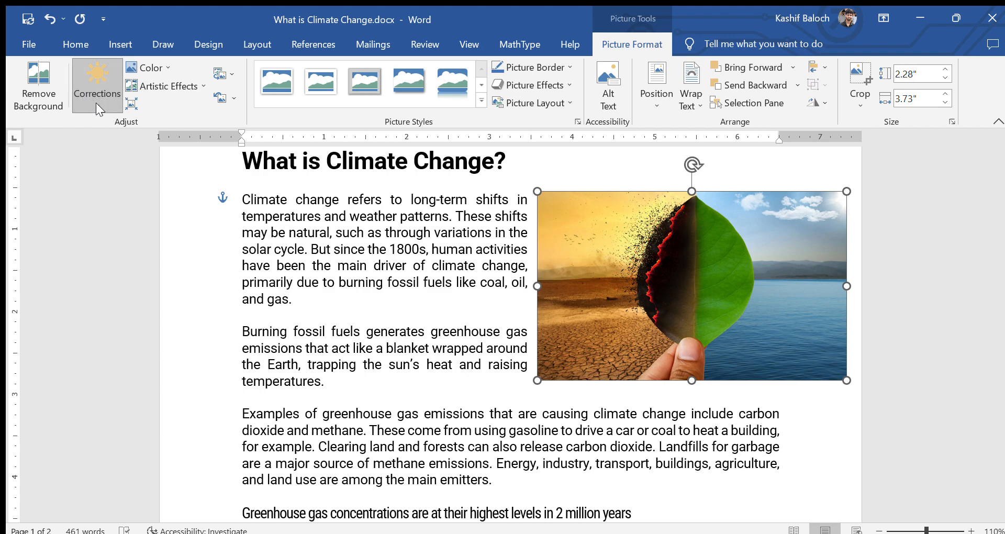
click(186, 157)
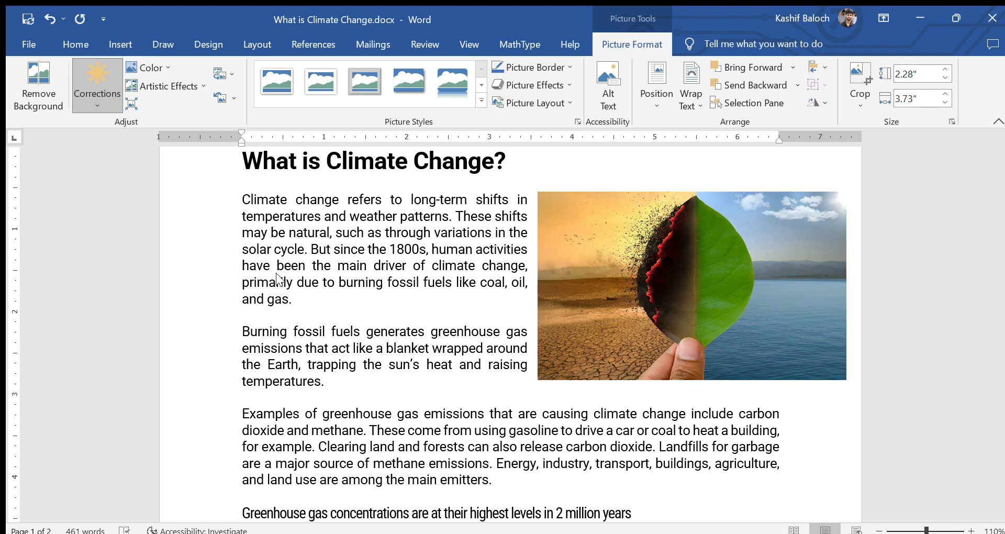
click(165, 60)
click(164, 59)
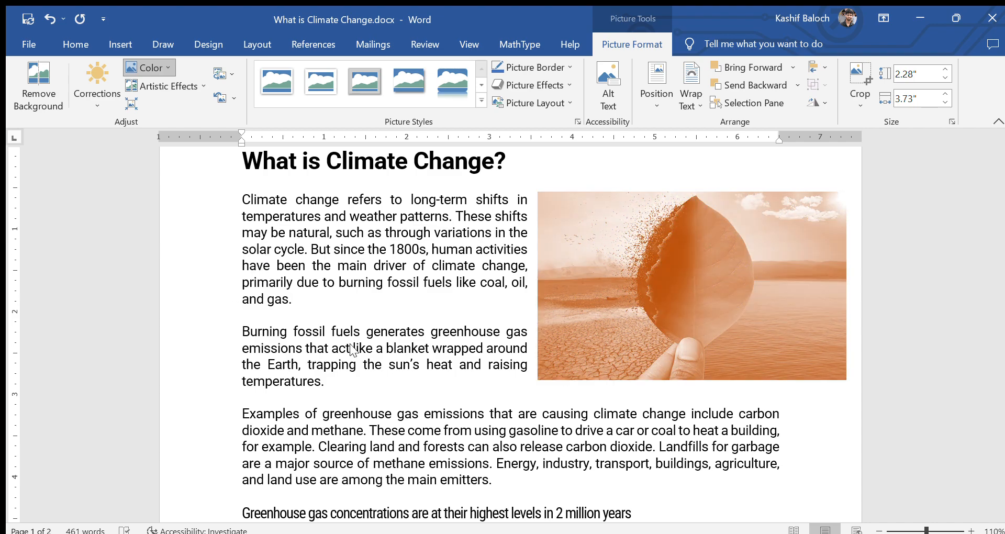
click(165, 113)
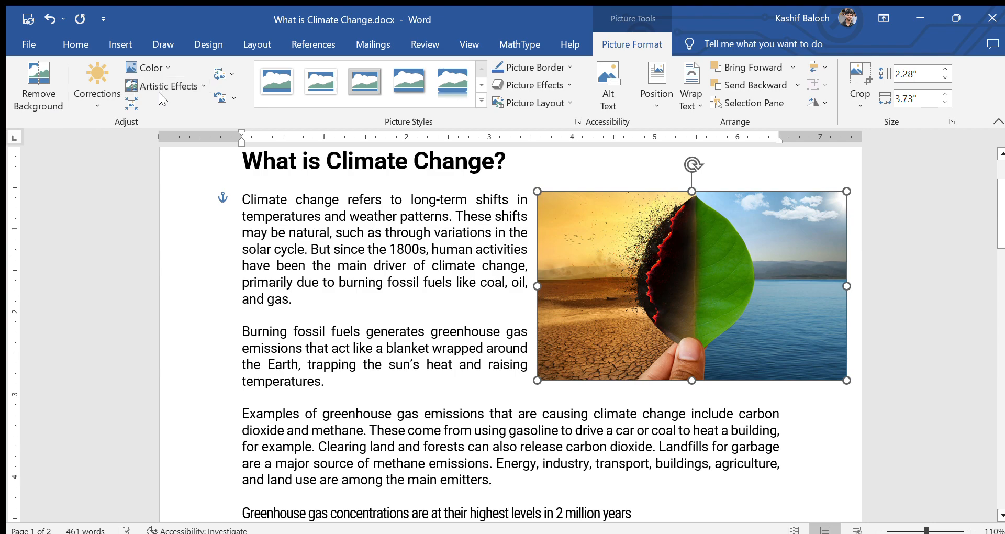
click(40, 84)
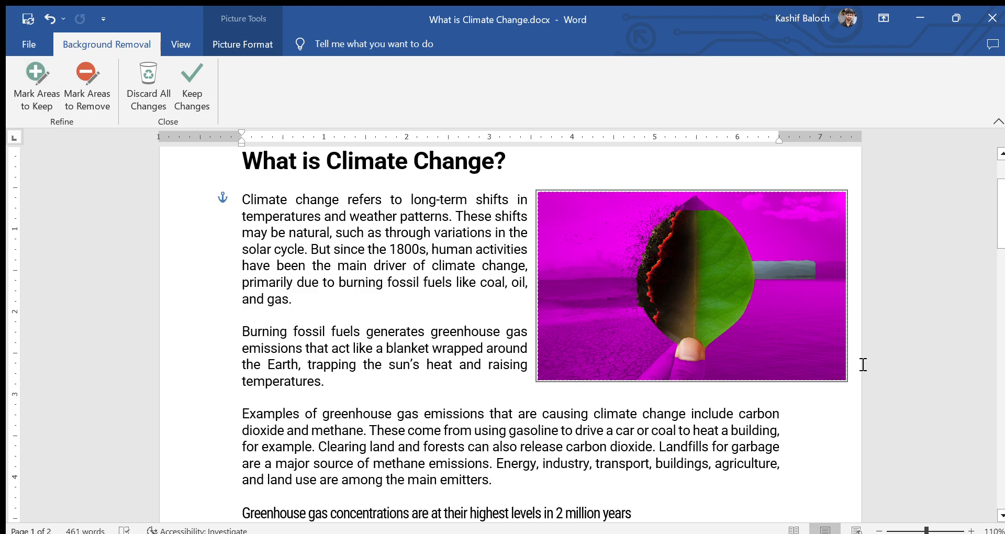
click(795, 268)
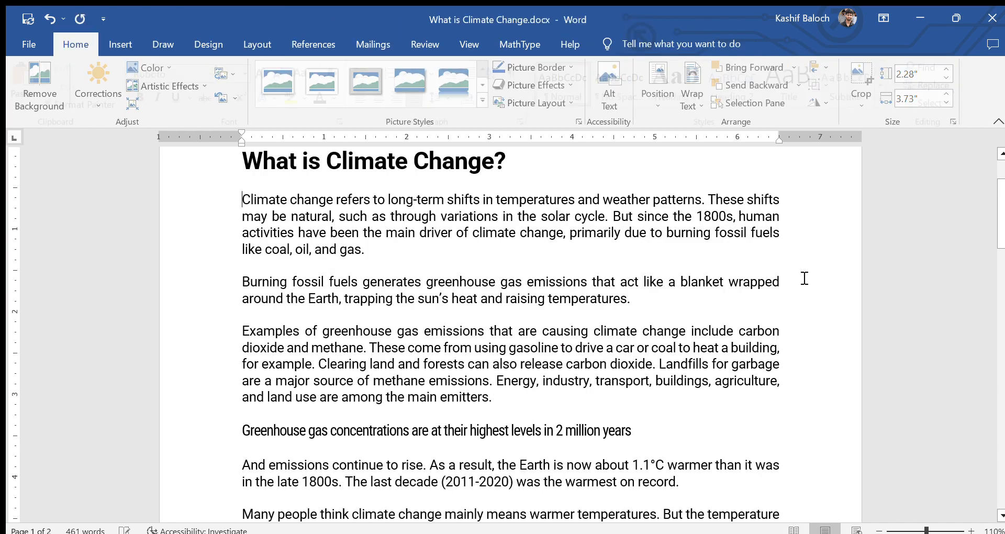
key(ctrl+z)
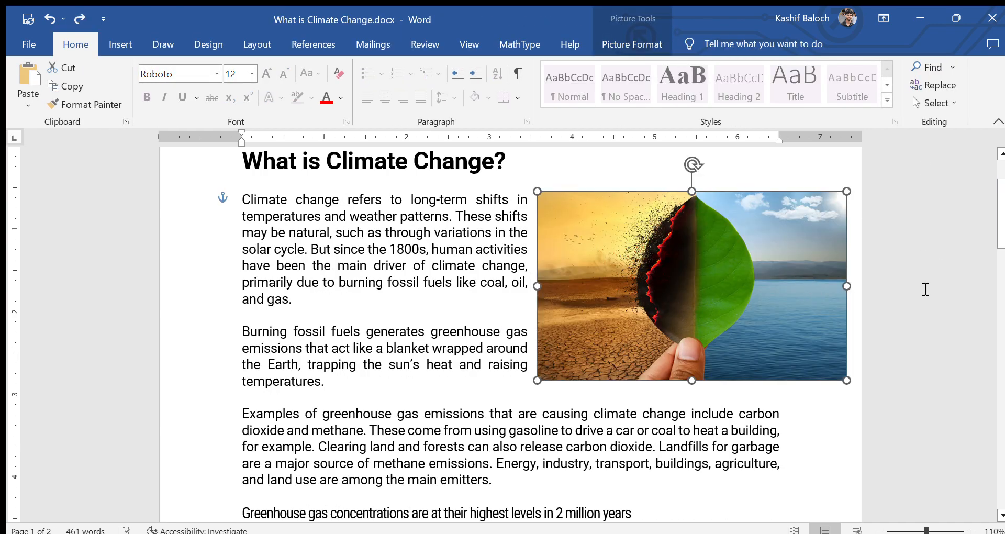
Step: Give the leaf photo a red picture border
click(916, 291)
click(764, 291)
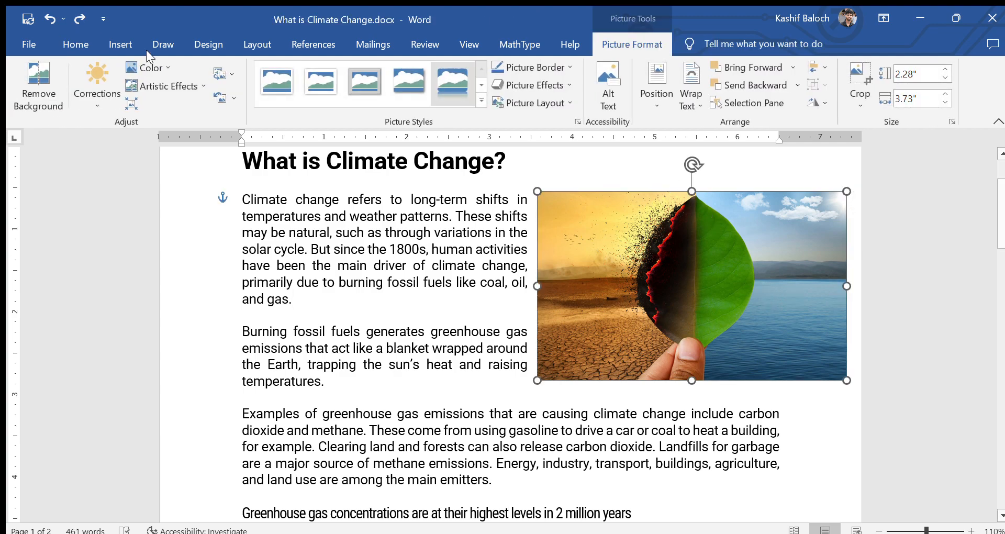
click(555, 67)
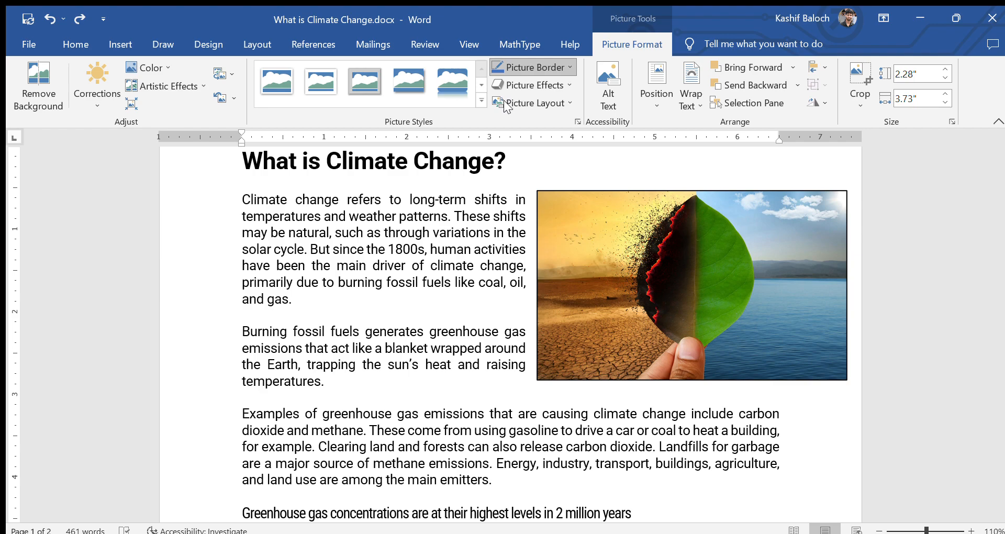
click(505, 185)
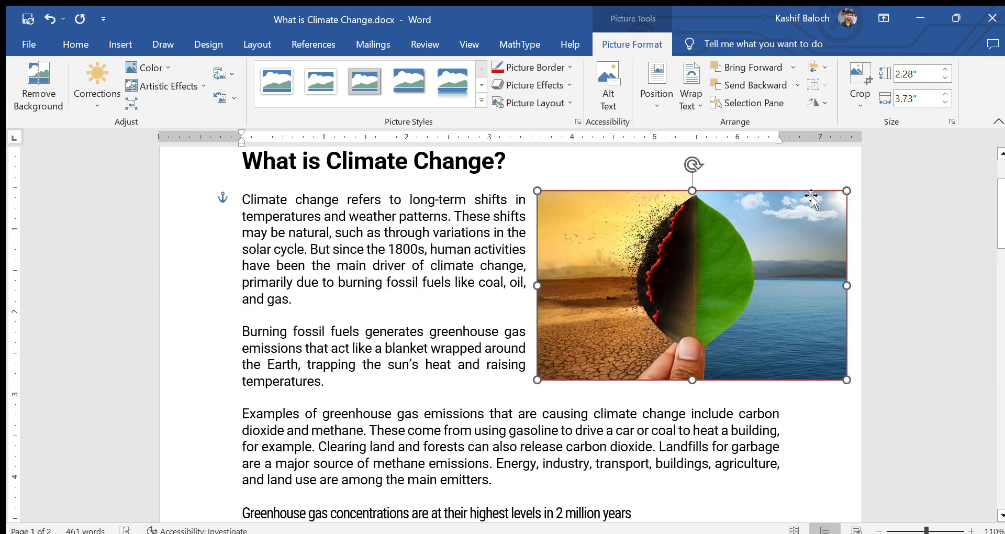
click(860, 399)
Step: Apply an outer drop shadow to the leaf photo
click(837, 210)
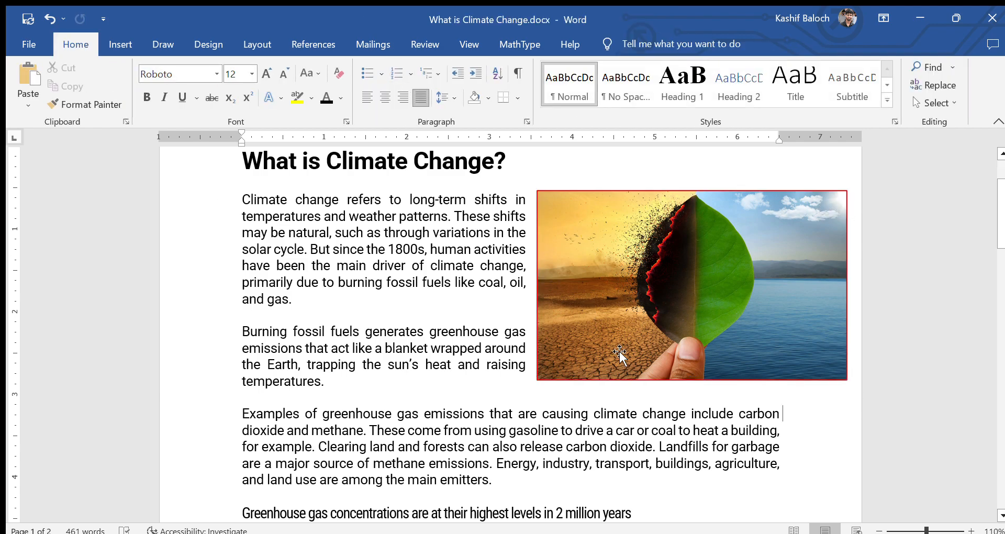
double_click(626, 300)
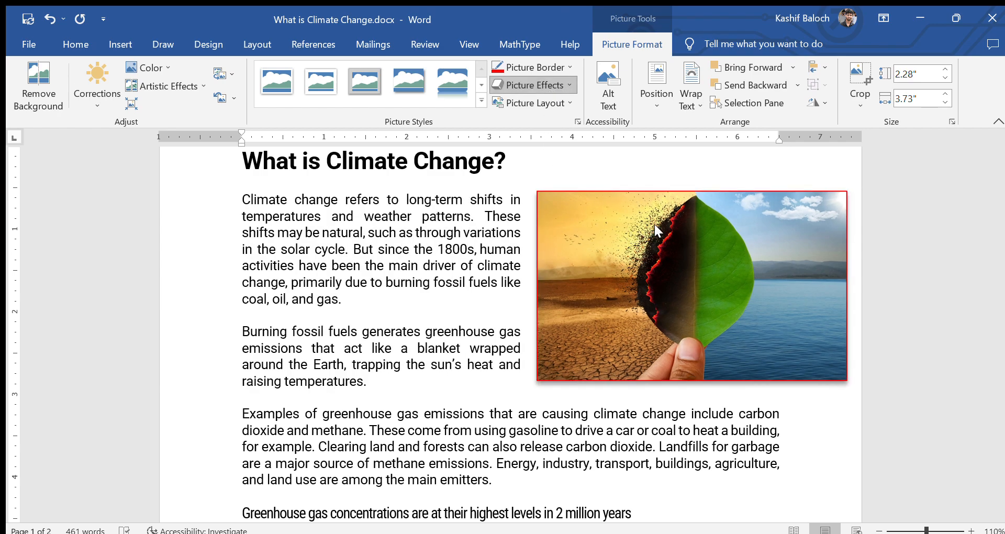
click(670, 254)
click(826, 457)
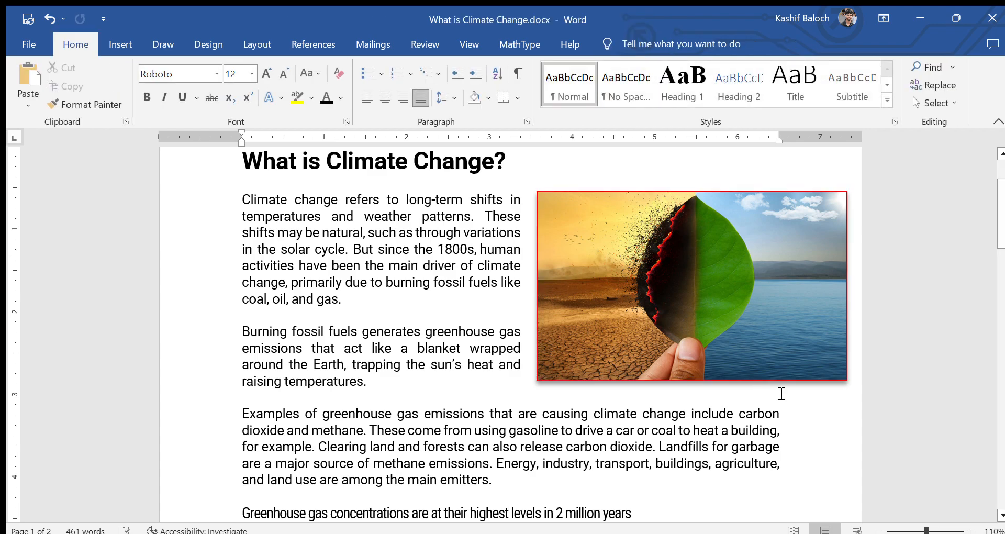
Step: Add a red glow variation around the photo's edges
click(598, 233)
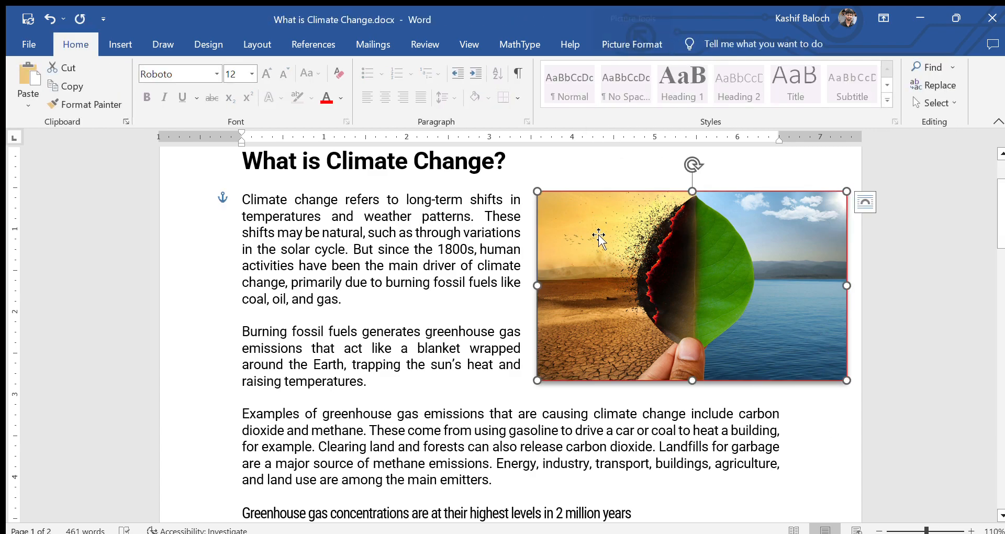
click(560, 84)
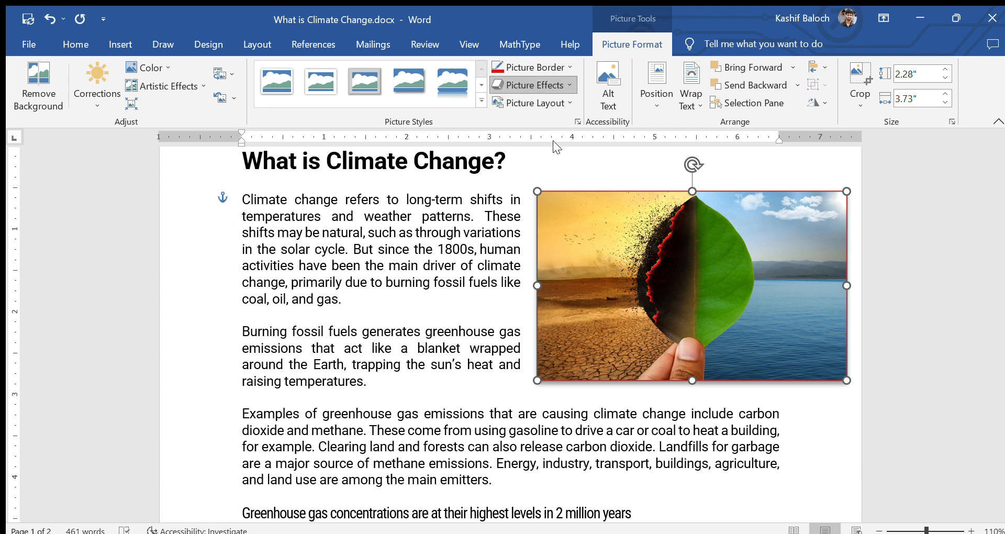
click(659, 337)
click(818, 411)
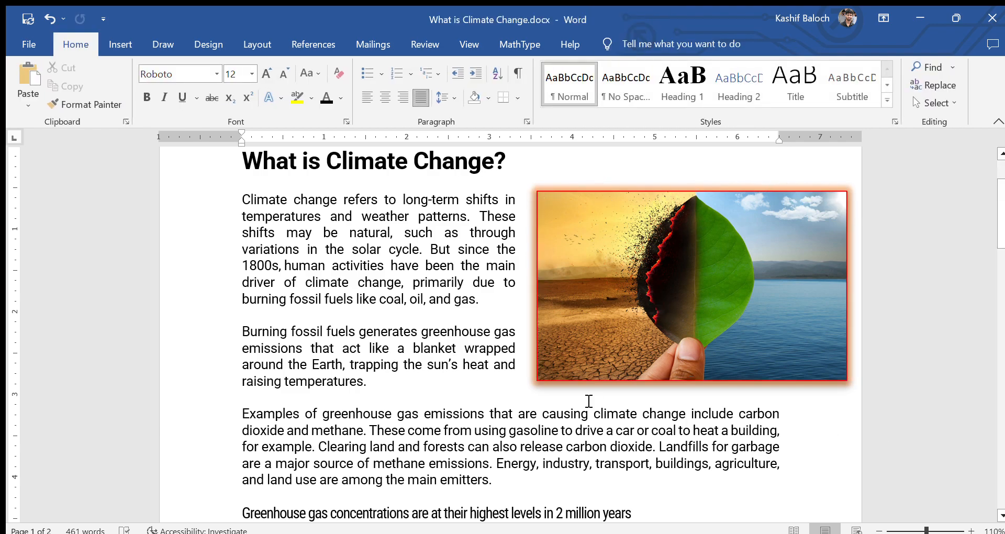
click(631, 340)
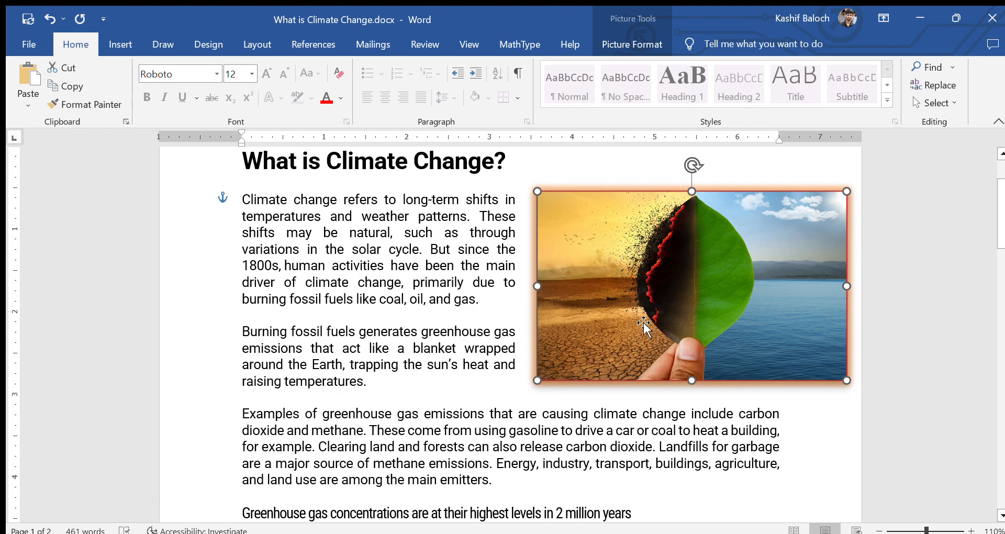
click(122, 43)
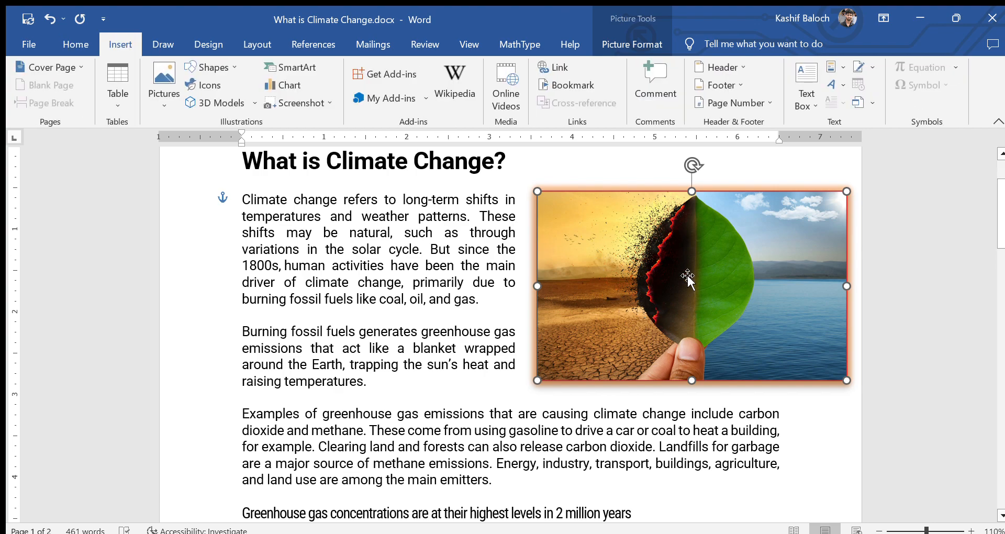
double_click(686, 275)
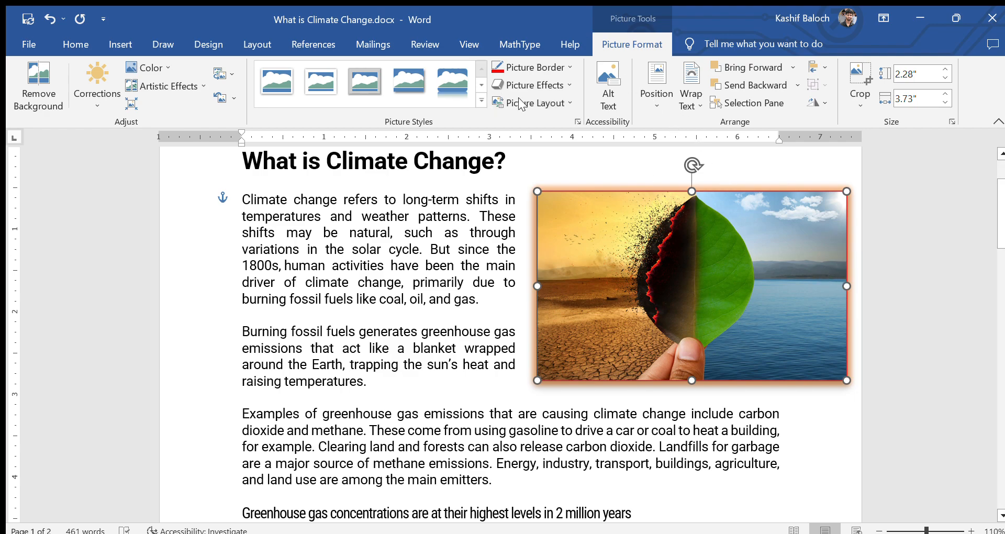
click(608, 110)
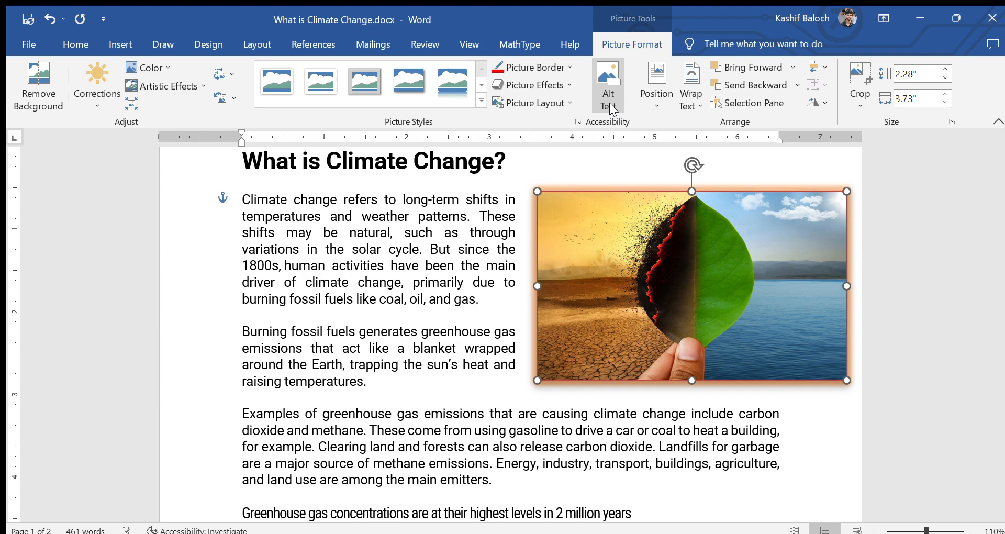
Step: Enter 'Climate Change' as the photo's alt text and try automatic generation
click(611, 107)
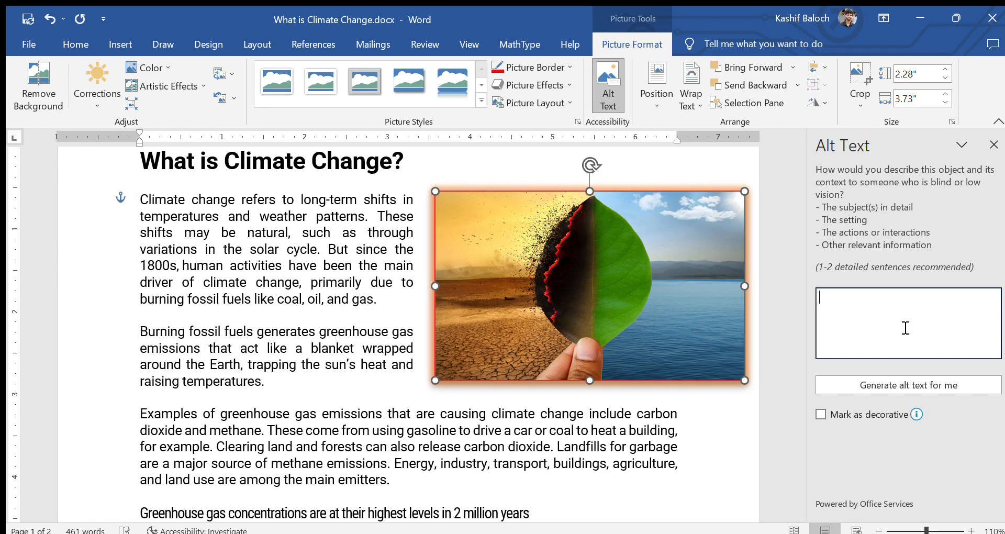
text(Climeate Change)
click(839, 299)
key(Delete)
click(922, 386)
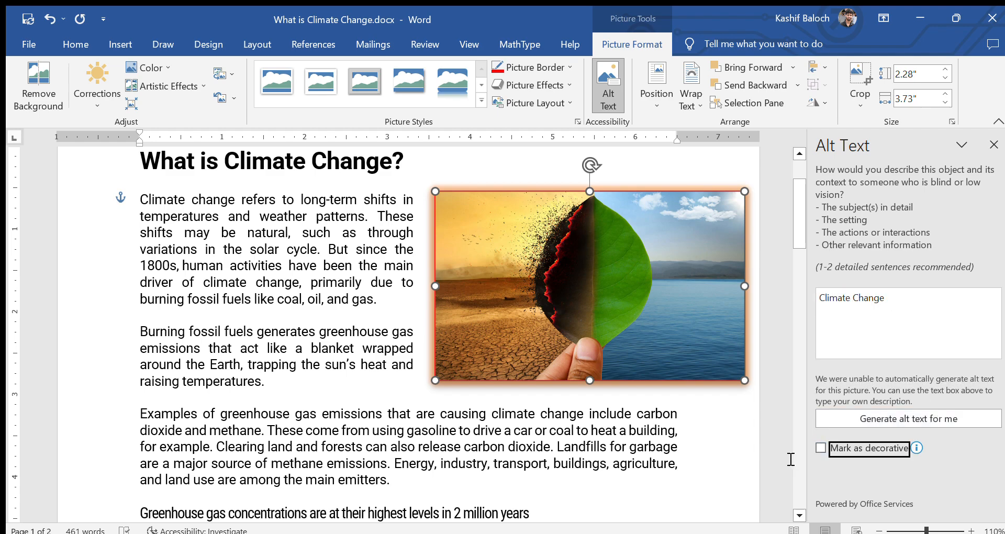
Step: Check the photo's wrapping choices and try moving it lower, then cancel the move
click(754, 442)
click(666, 314)
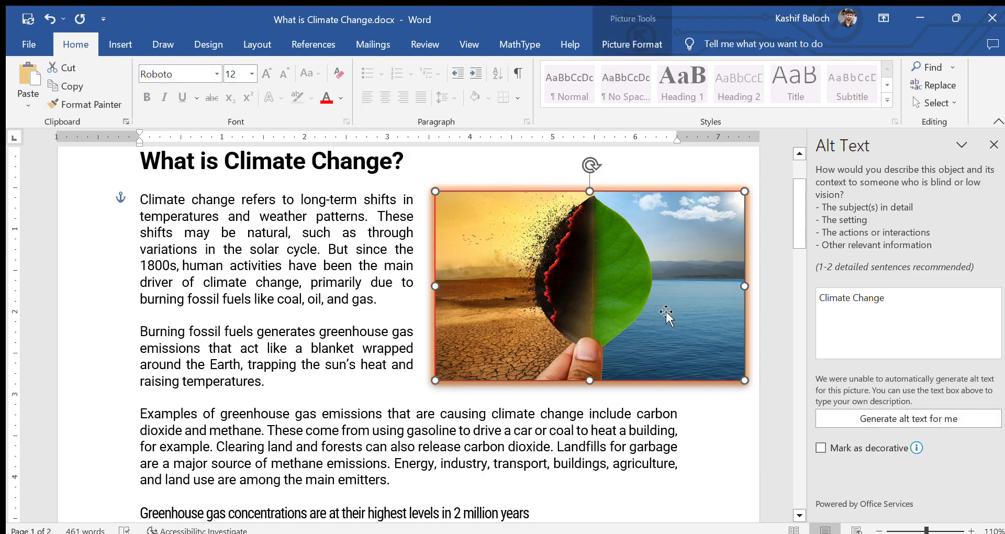
double_click(577, 255)
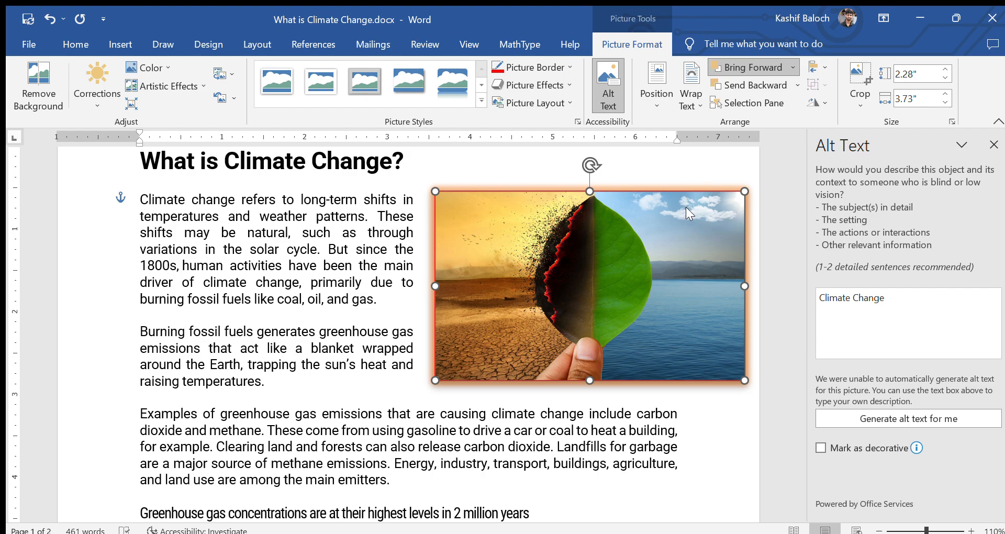
click(691, 103)
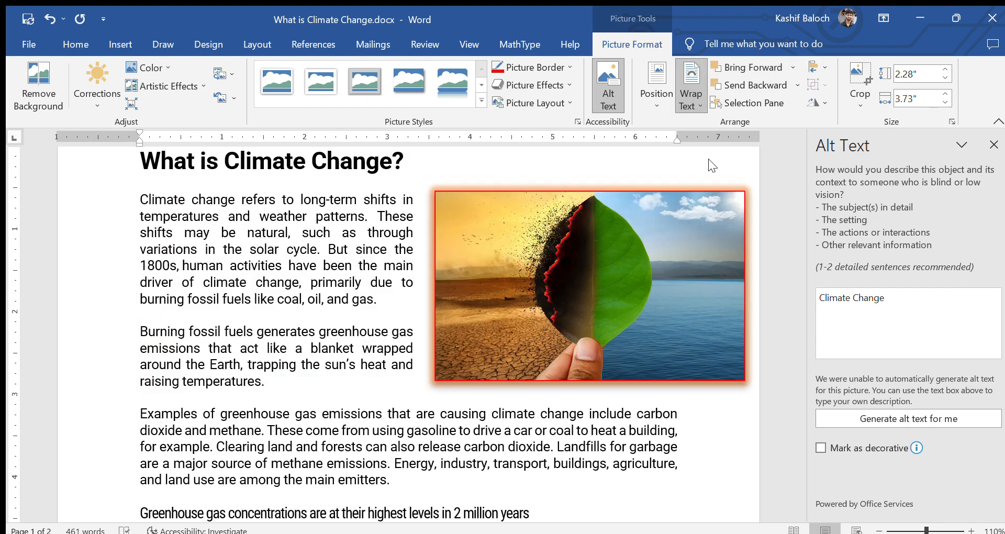
click(605, 302)
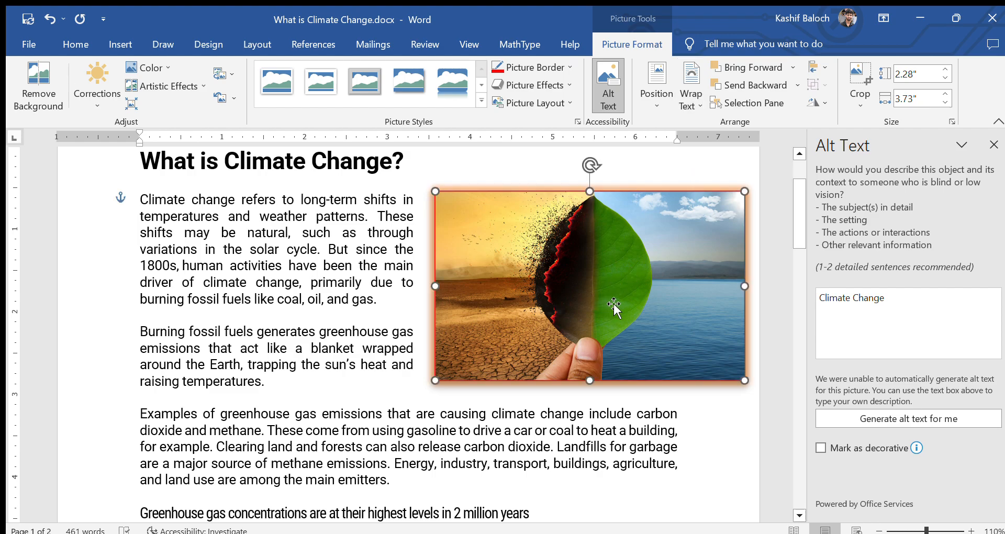
drag(611, 291, 627, 328)
key(Escape)
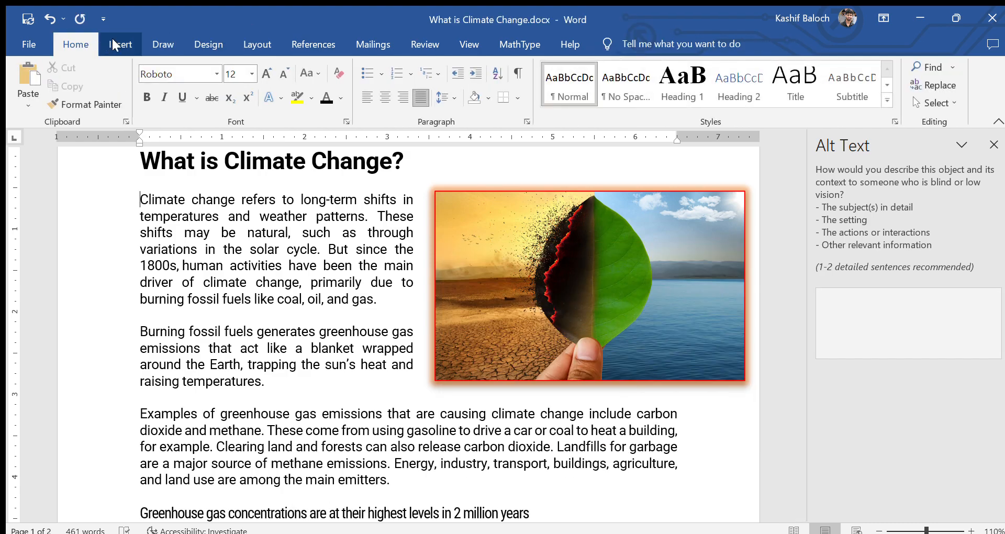
Step: Insert the three-photo collage and drag it into the opening text
click(117, 43)
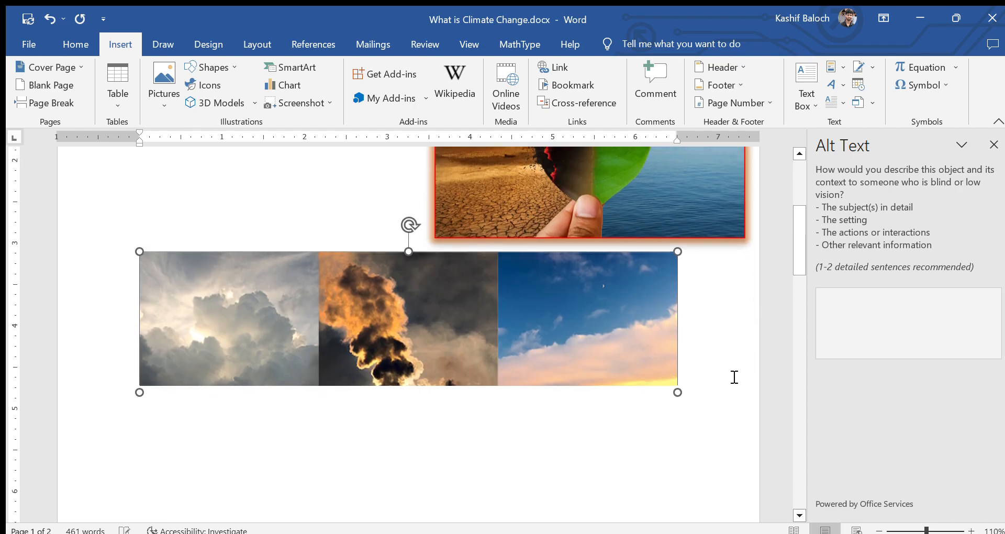
scroll(147, 467, down, 1)
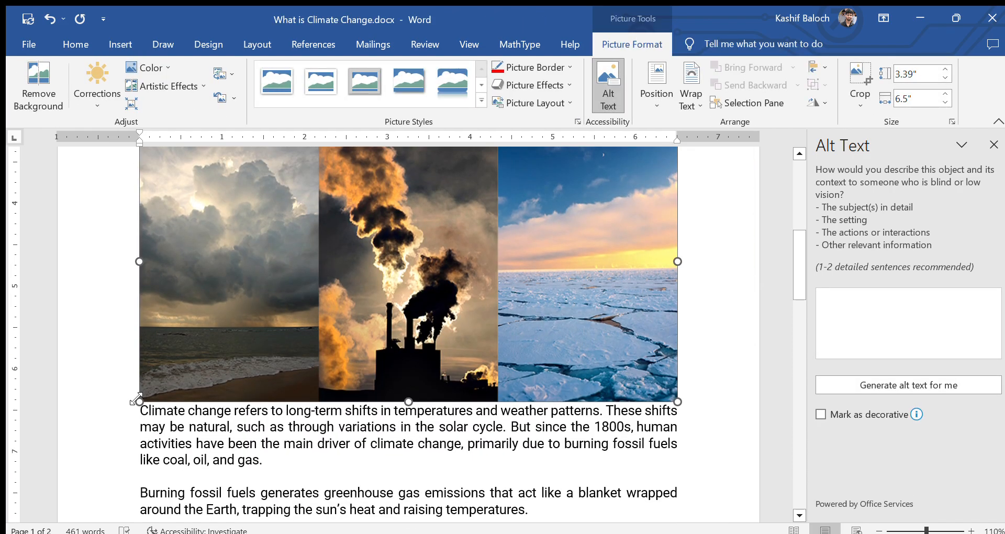
drag(139, 401, 481, 282)
scroll(459, 341, up, 5)
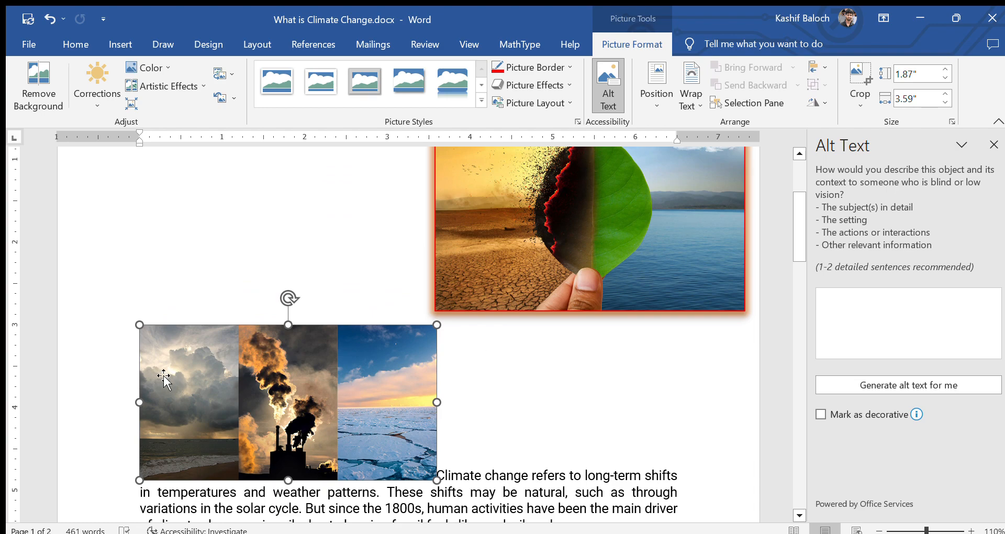
drag(247, 375, 476, 362)
click(343, 390)
drag(429, 397, 557, 372)
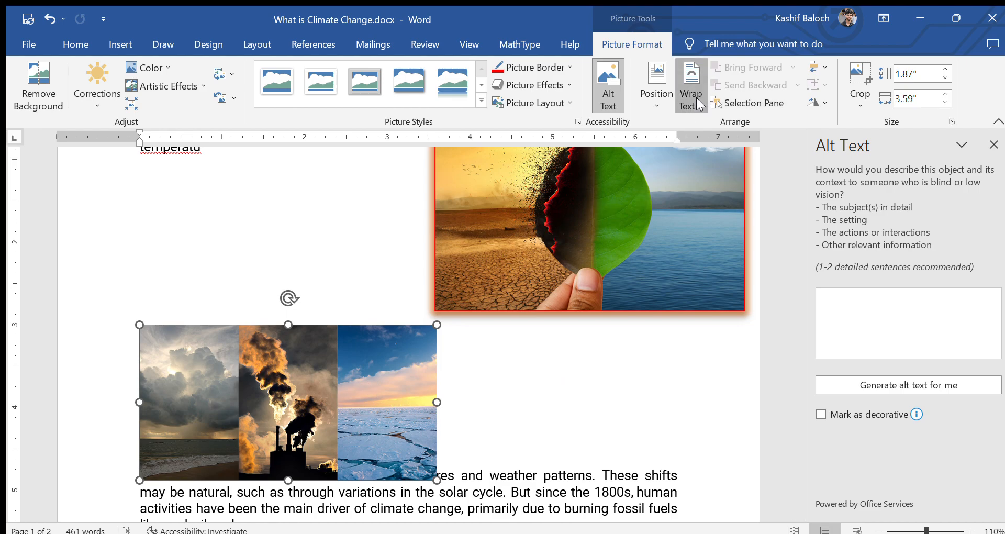
Step: Place the collage at the right under the leaf photo, widened to match it
key(ctrl+z)
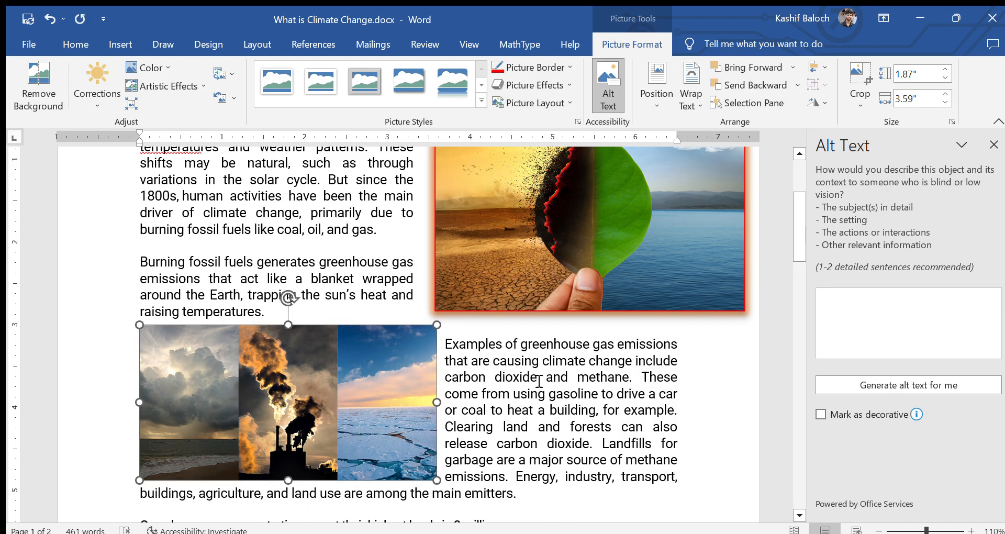
key(ctrl+y)
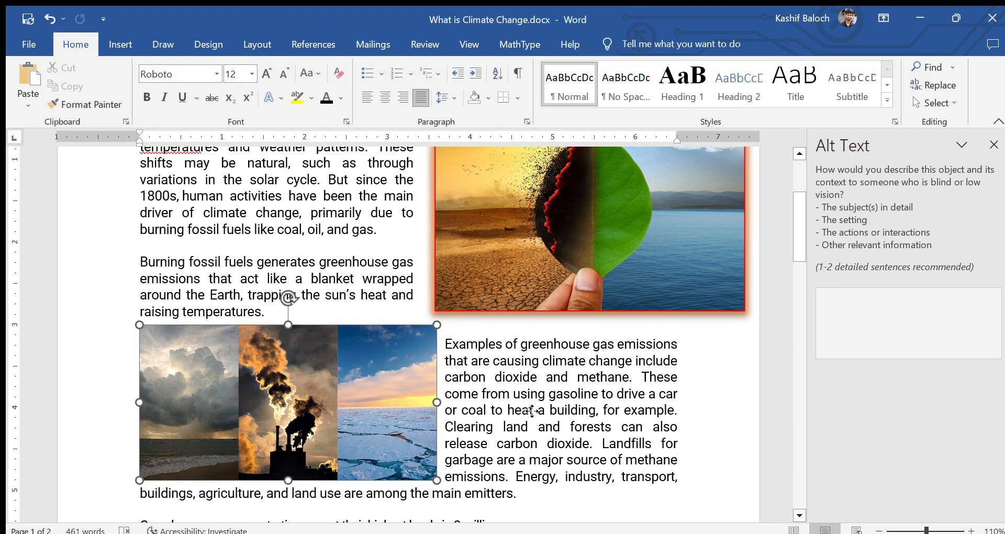
drag(631, 406, 664, 420)
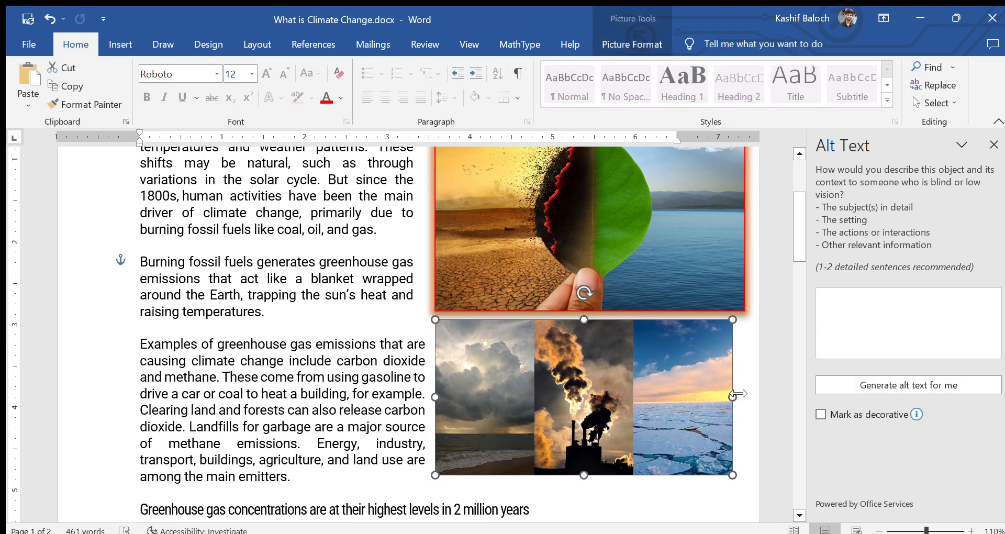
drag(733, 397, 744, 396)
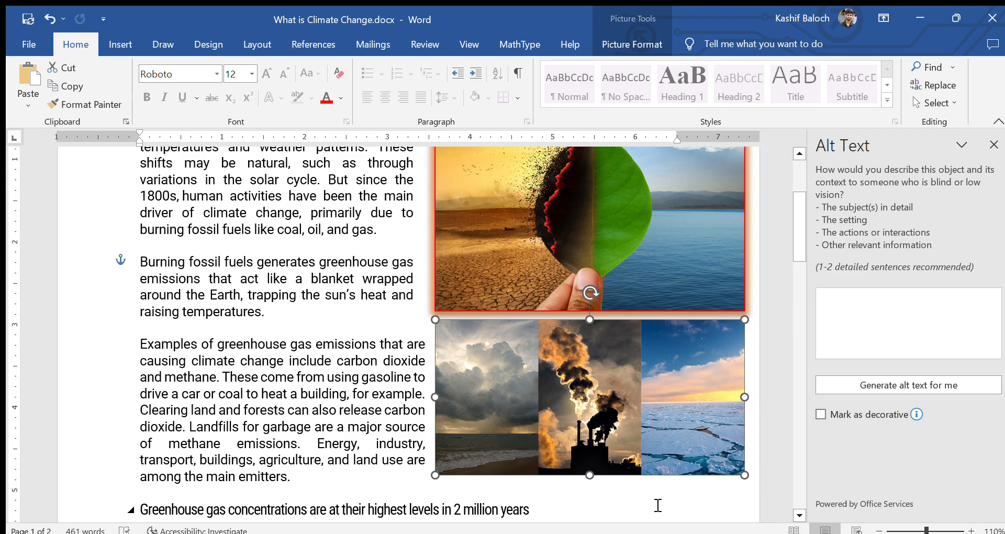
click(658, 505)
scroll(654, 460, down, 2)
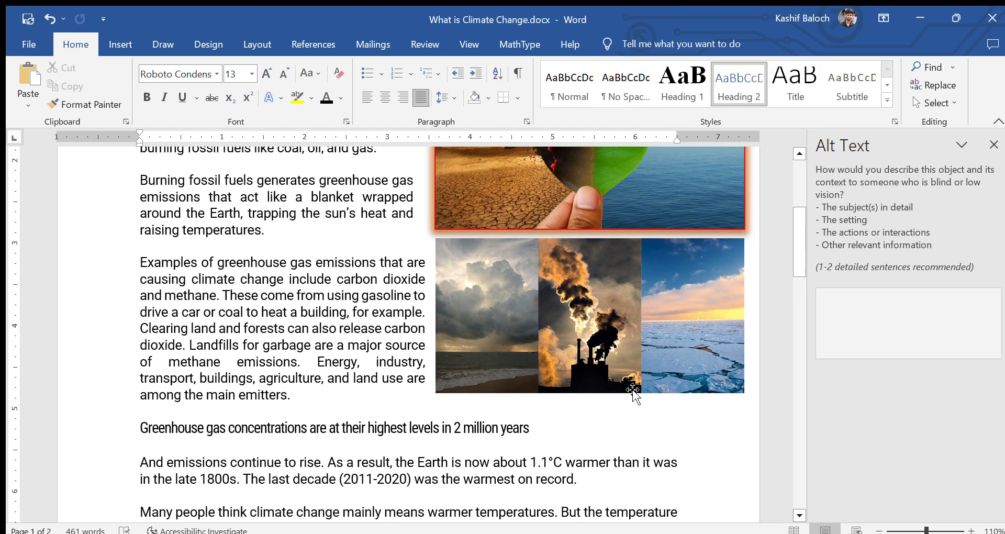
click(634, 393)
drag(639, 388, 645, 305)
scroll(547, 318, up, 3)
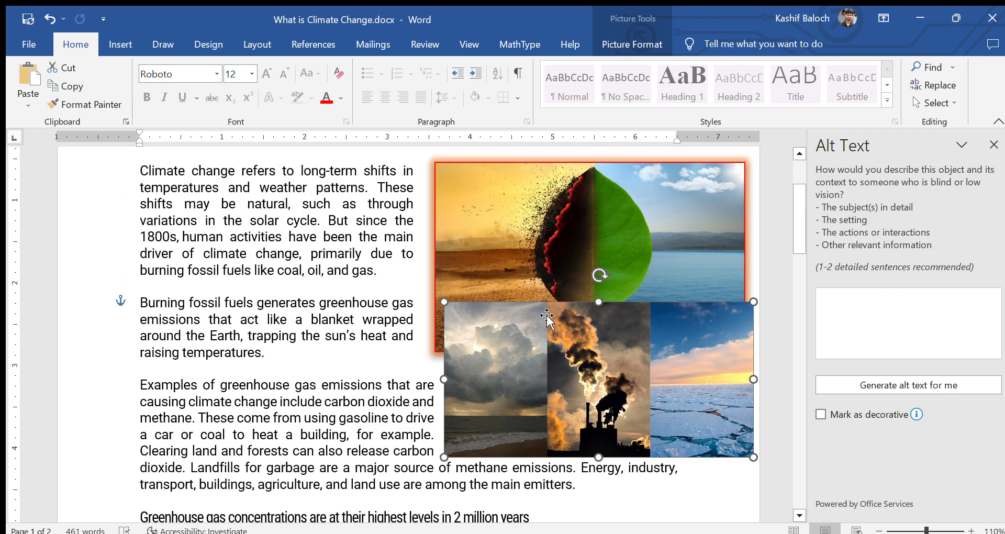
double_click(578, 340)
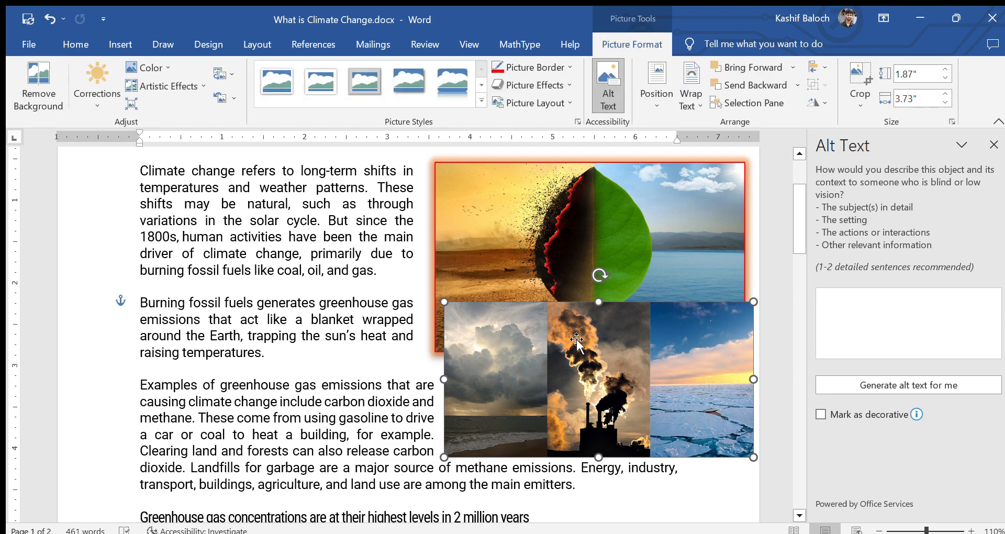
click(754, 86)
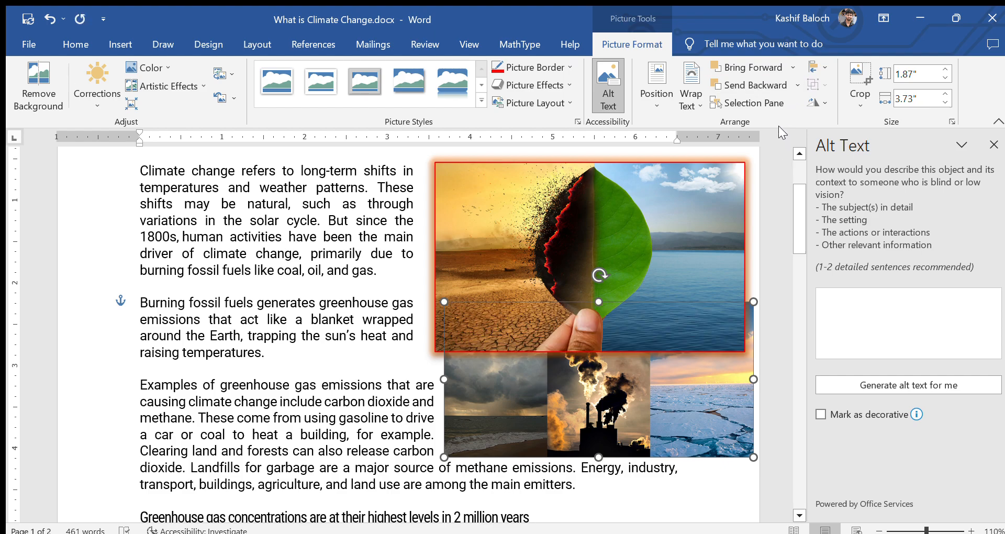
click(785, 72)
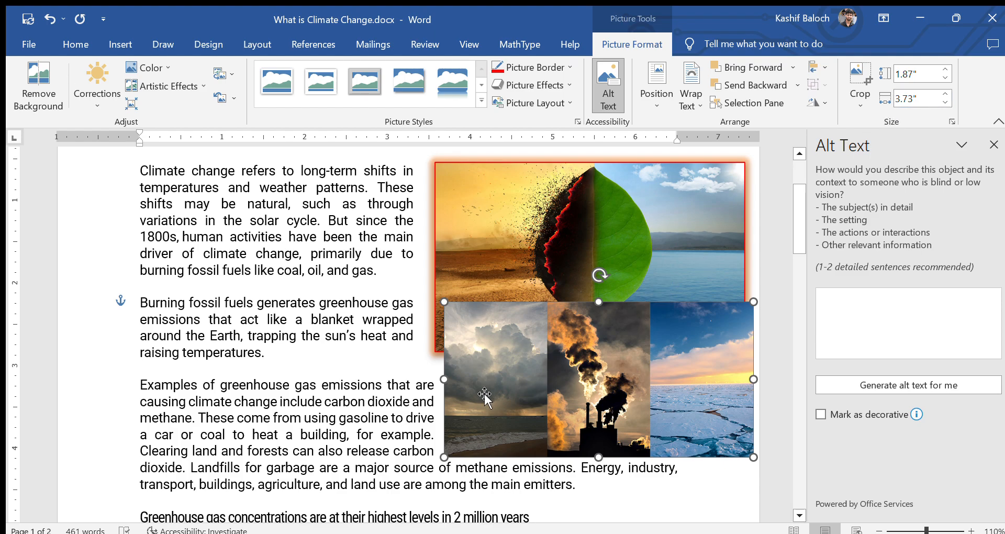
Step: Move the collage down below the leaf photo
click(120, 43)
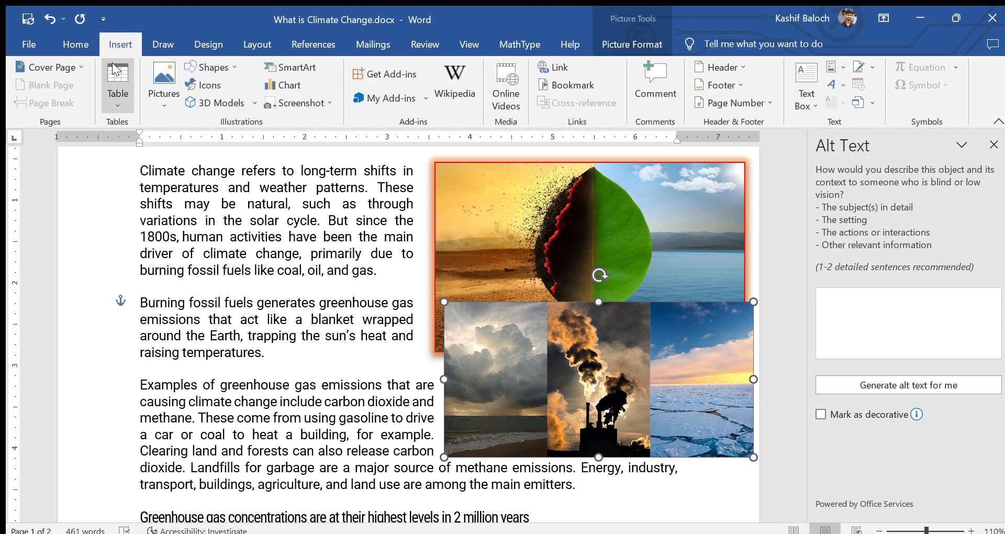
drag(581, 390, 568, 460)
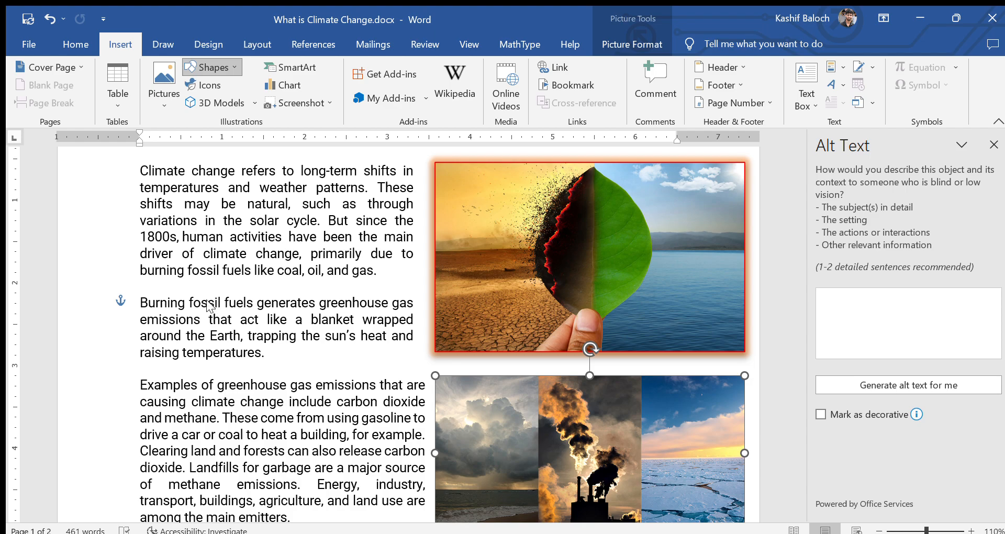
scroll(265, 382, down, 4)
scroll(339, 435, down, 5)
Step: Draw a block arrow below the 'climate refugees' paragraph, flipped to point right and enlarged
drag(350, 389, 452, 429)
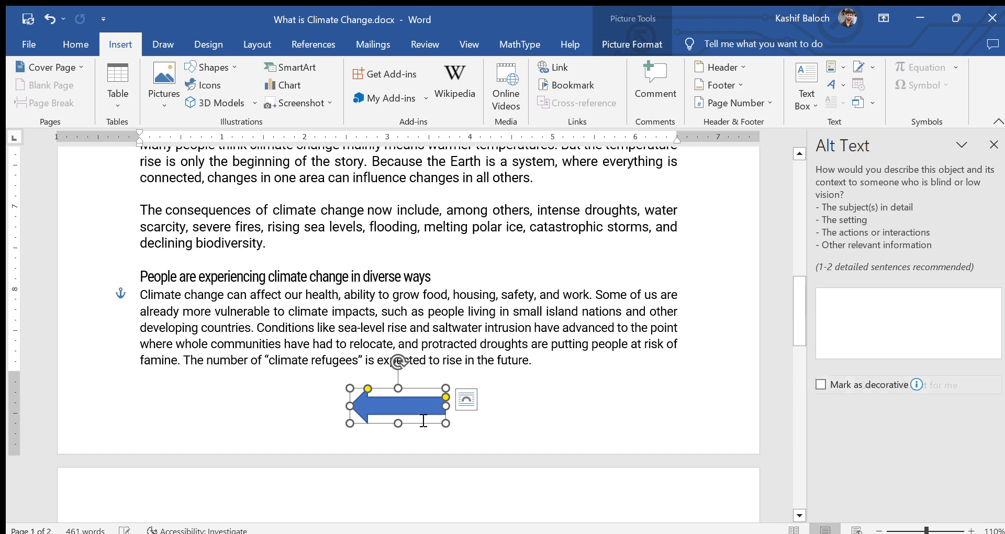
click(503, 400)
click(411, 411)
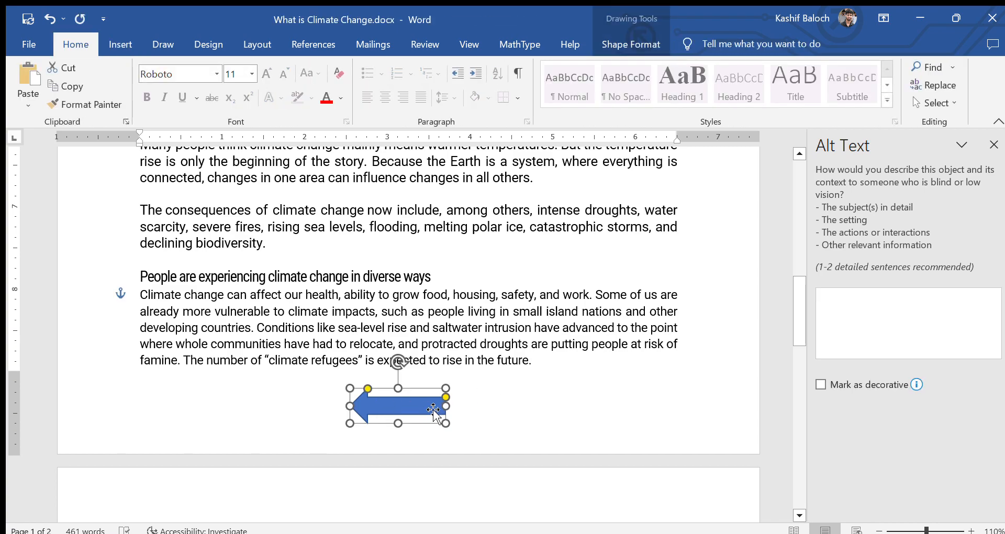
drag(446, 423, 295, 425)
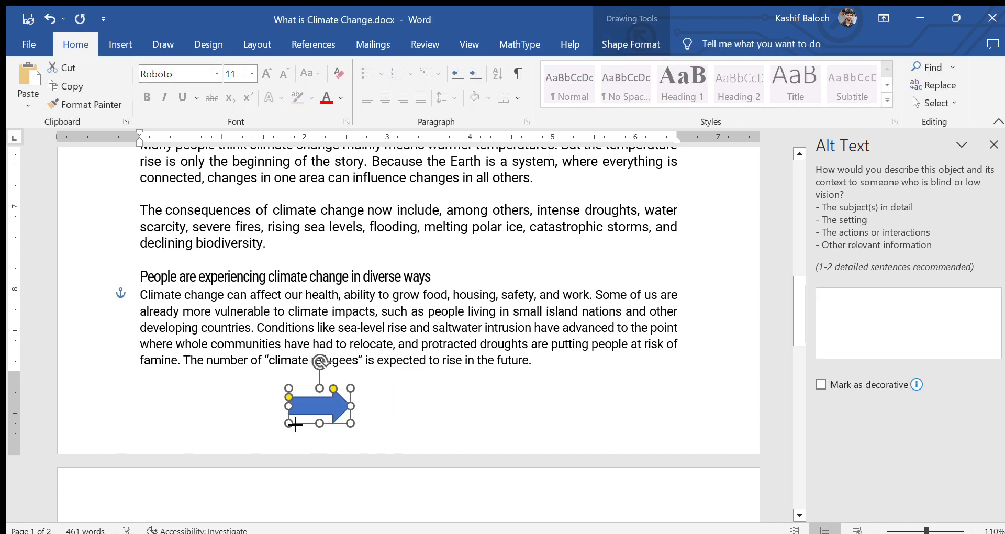
drag(289, 388, 239, 360)
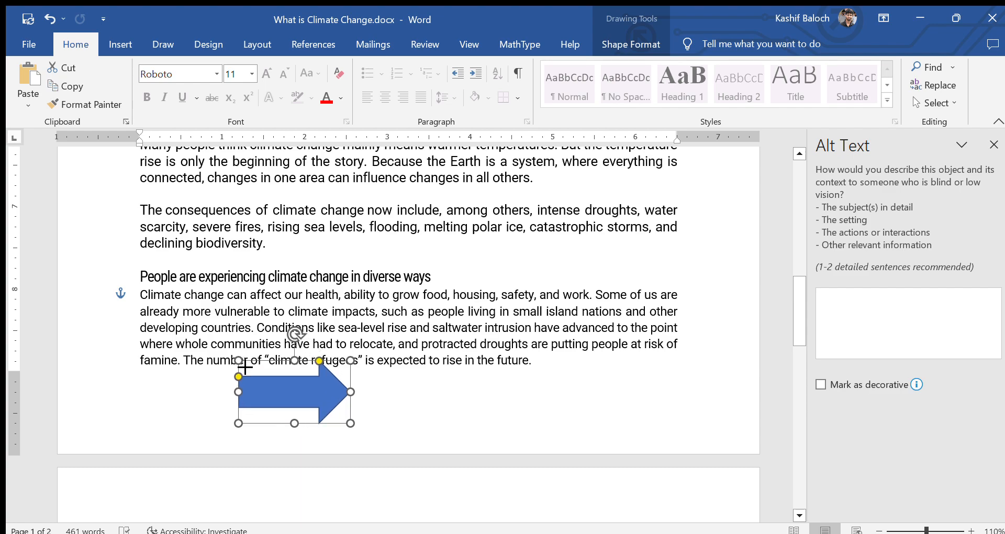
drag(315, 362, 294, 377)
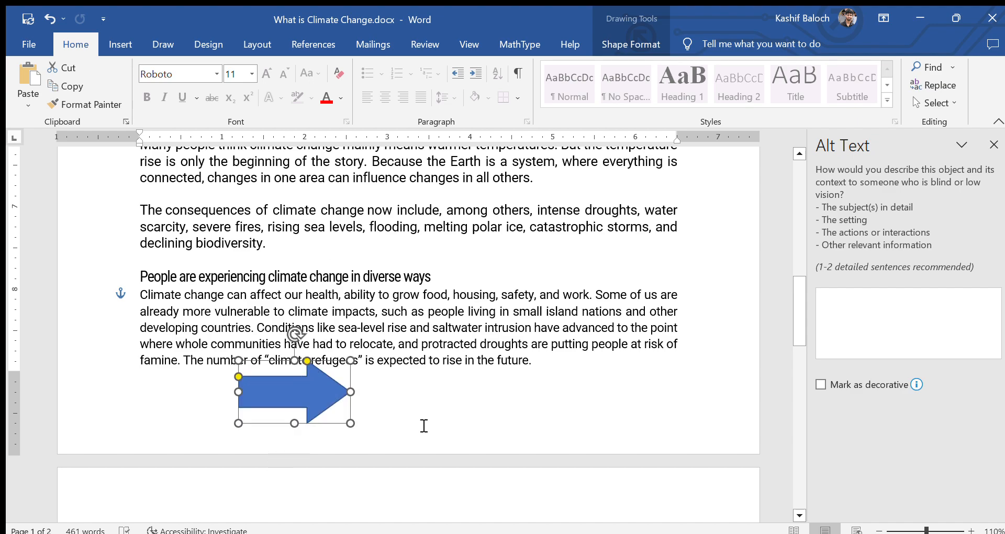
click(421, 428)
double_click(322, 395)
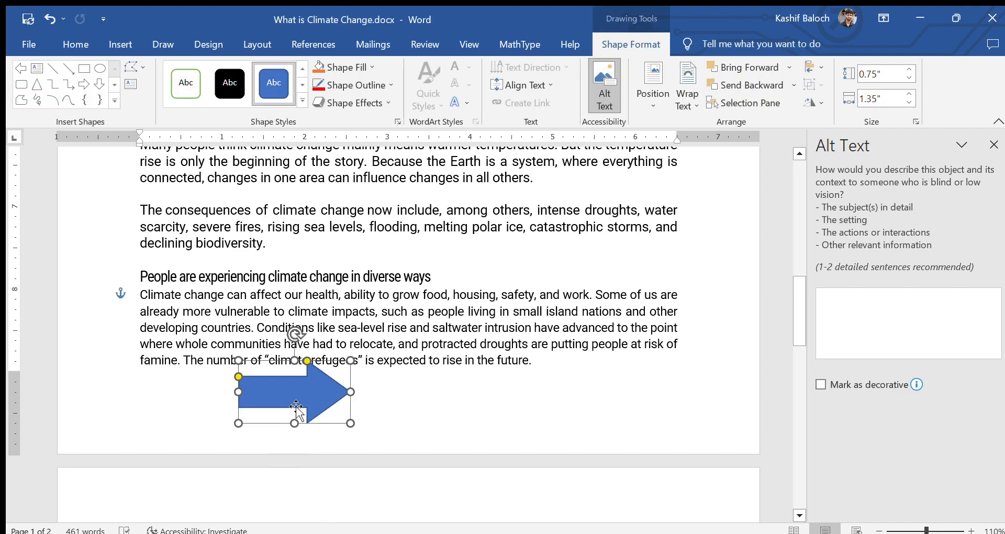
Step: Give the arrow a red outline and a gold fill, after trying dark slate first
click(387, 85)
click(347, 173)
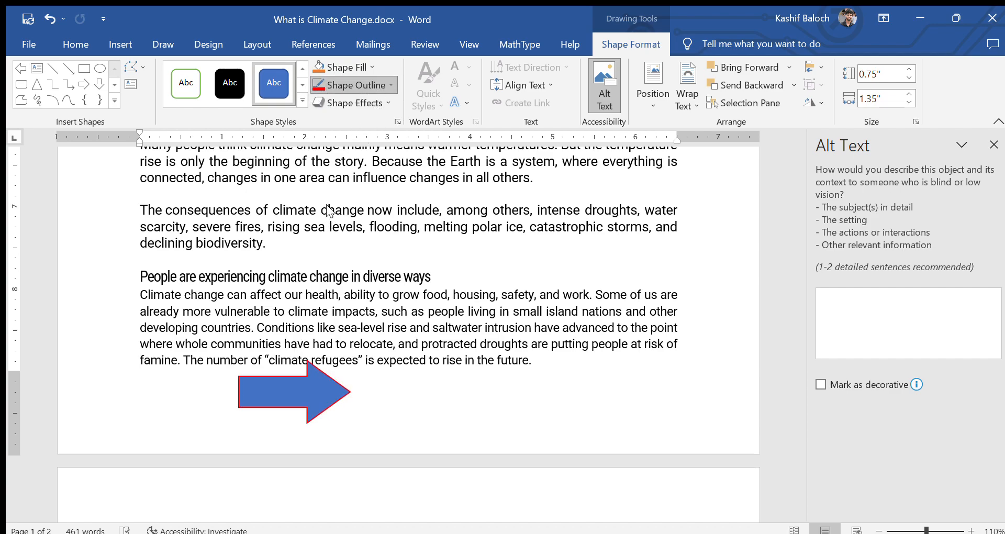
click(341, 67)
click(376, 148)
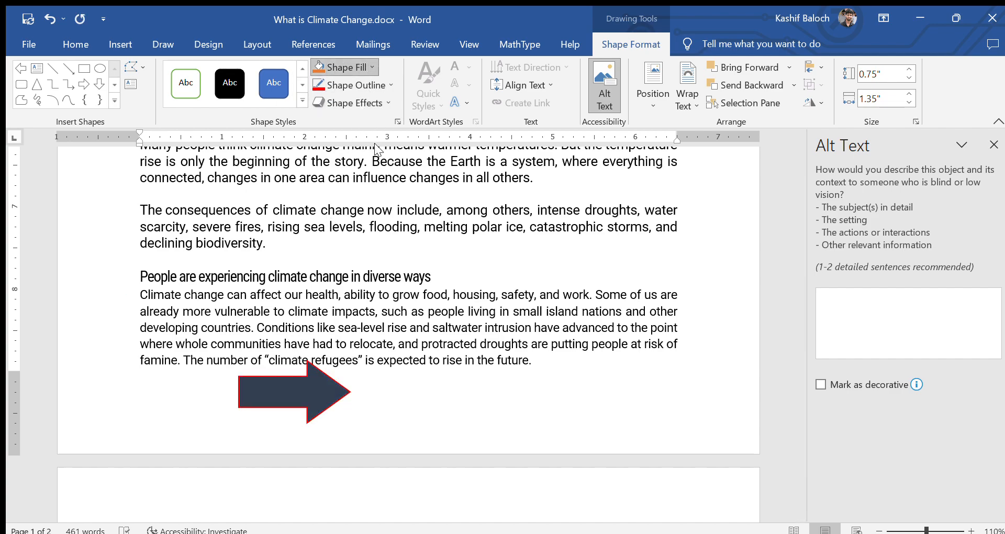
click(409, 135)
click(335, 101)
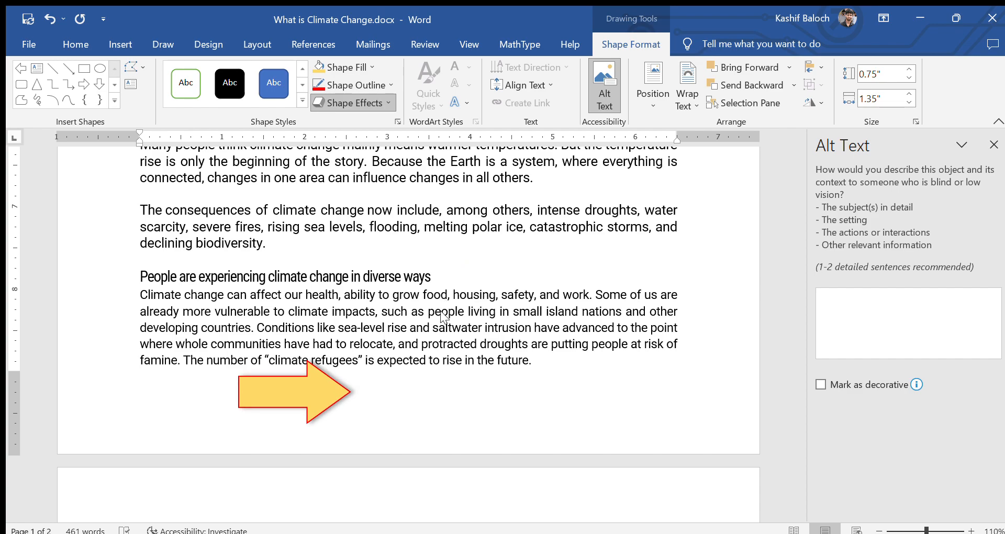
Step: Move the arrow down and to the right, then delete it
click(444, 417)
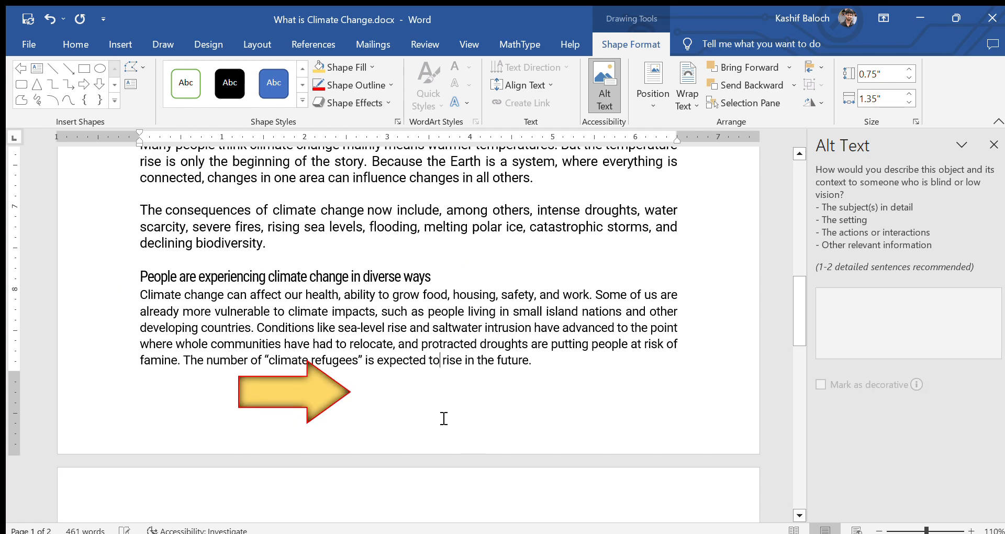
drag(324, 394, 340, 414)
key(Delete)
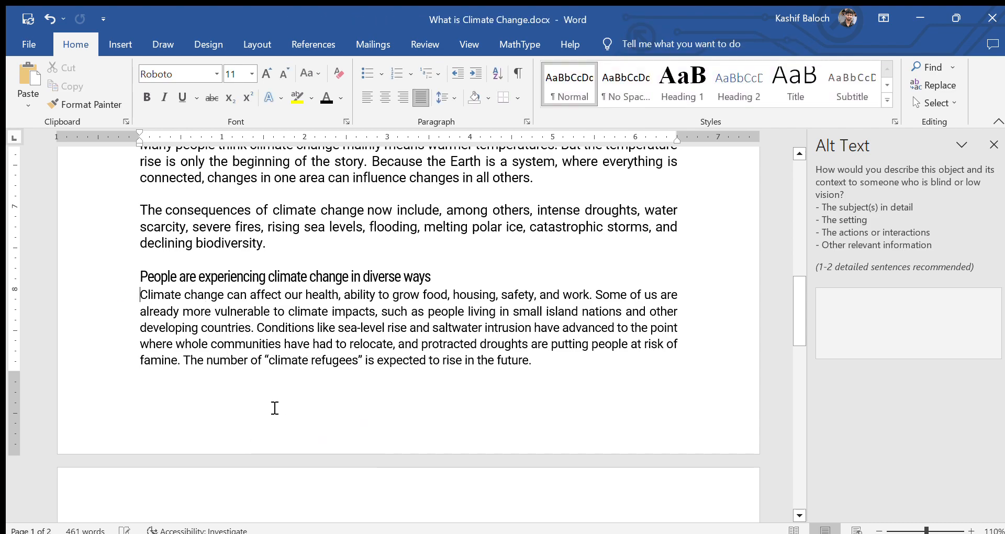
Step: Draw a heart shape below the last paragraph and fill it red
click(123, 41)
click(232, 65)
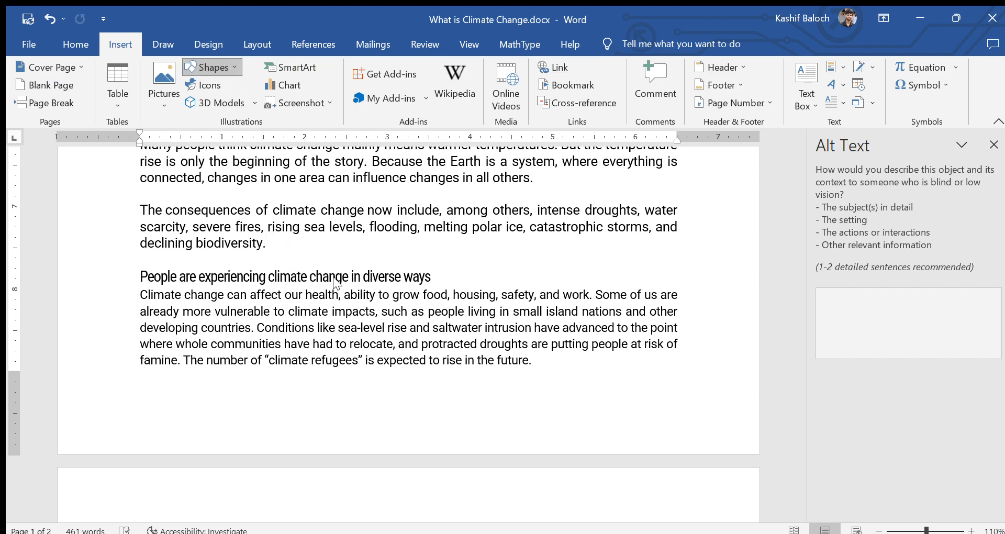
drag(566, 385, 641, 450)
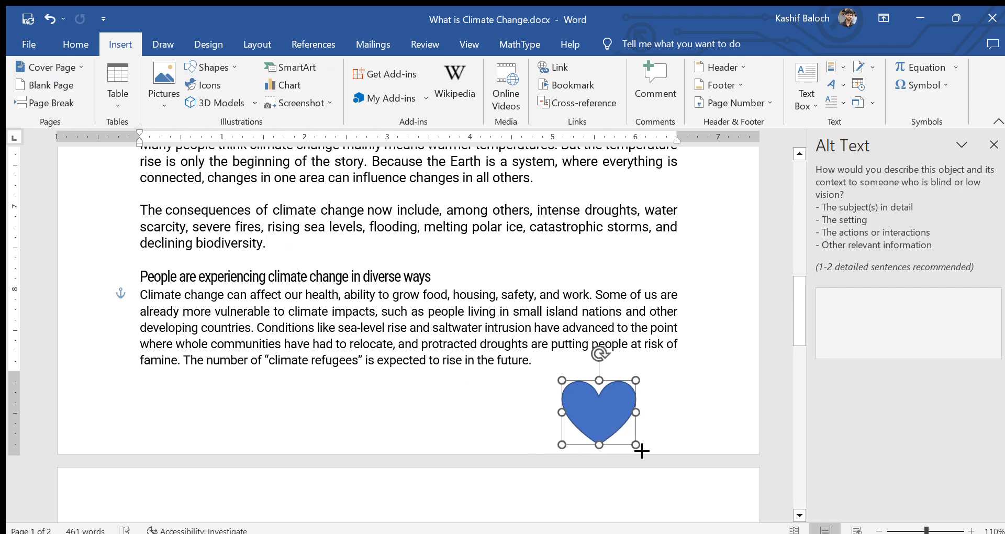
click(693, 395)
click(607, 410)
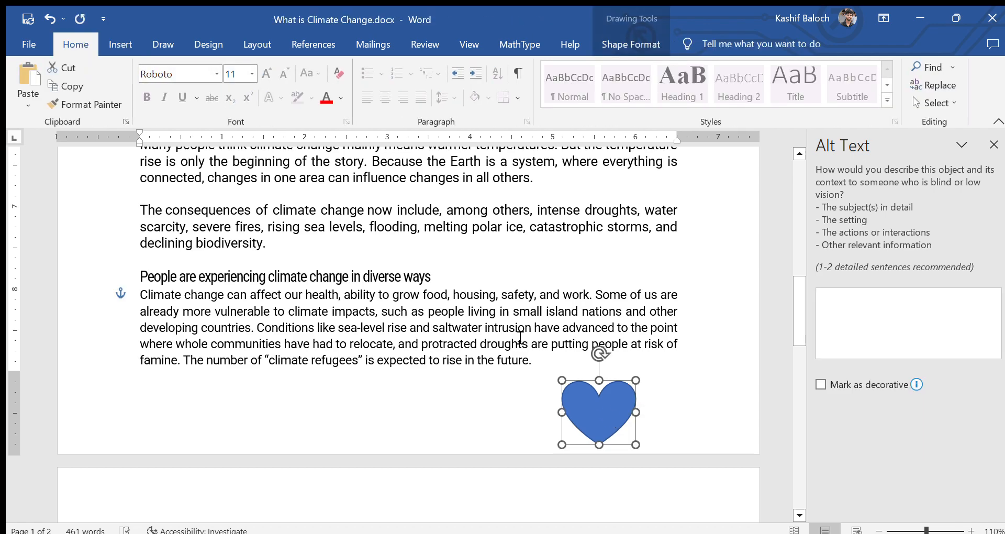
double_click(561, 382)
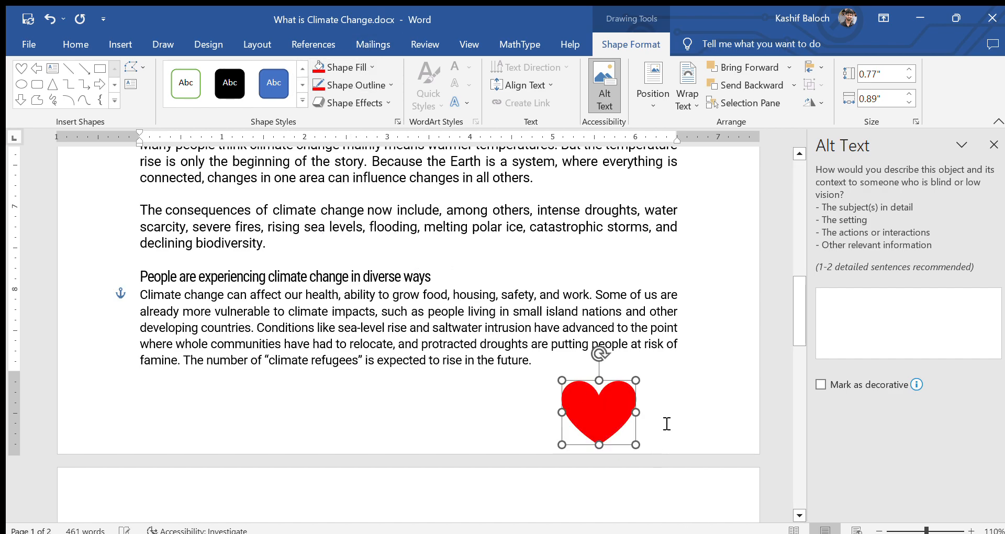
click(665, 423)
Step: Reposition the red heart up onto the paragraph text
drag(621, 426, 634, 408)
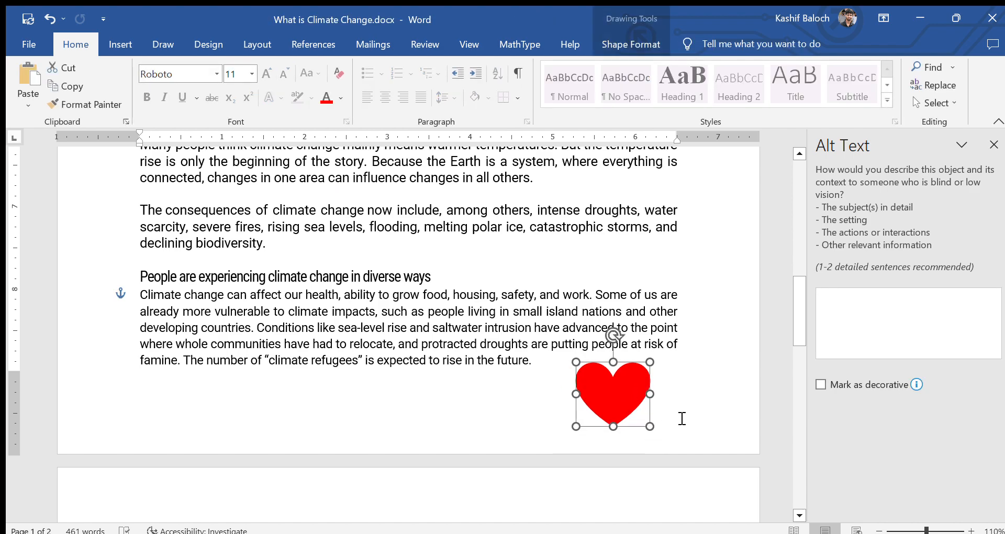
click(688, 418)
click(613, 396)
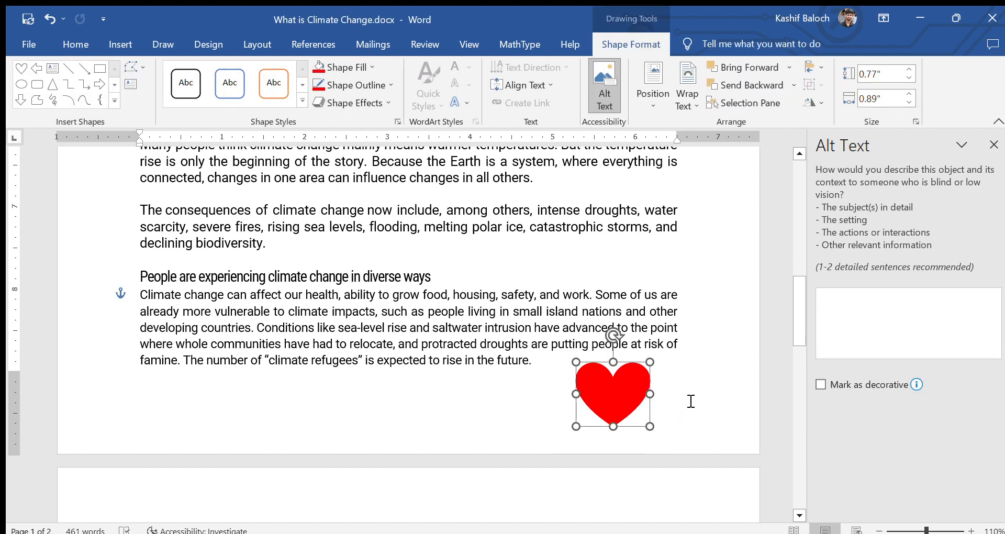
click(684, 404)
drag(611, 398, 609, 355)
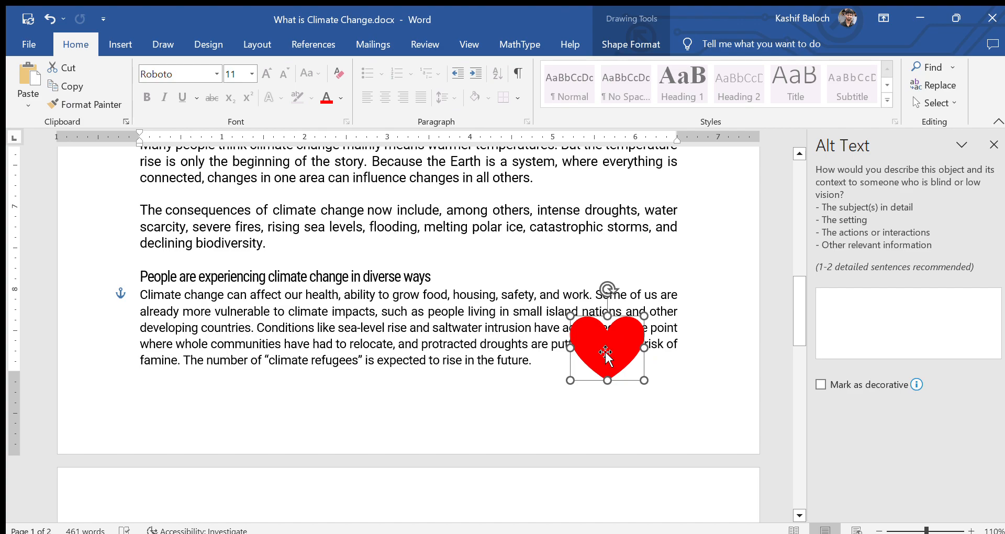
Step: Set the heart to wrap text and move it to the paragraph's right side
click(605, 354)
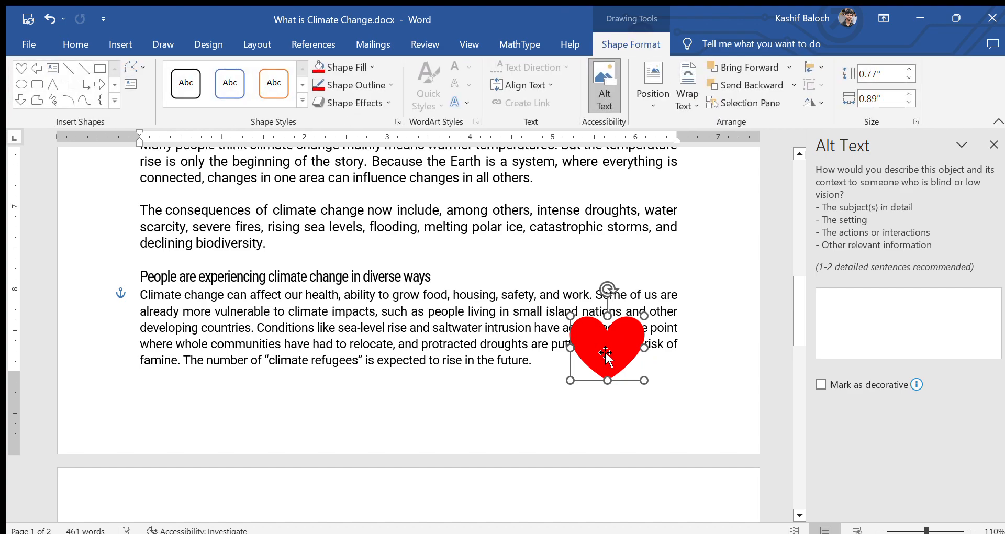
click(687, 95)
click(699, 157)
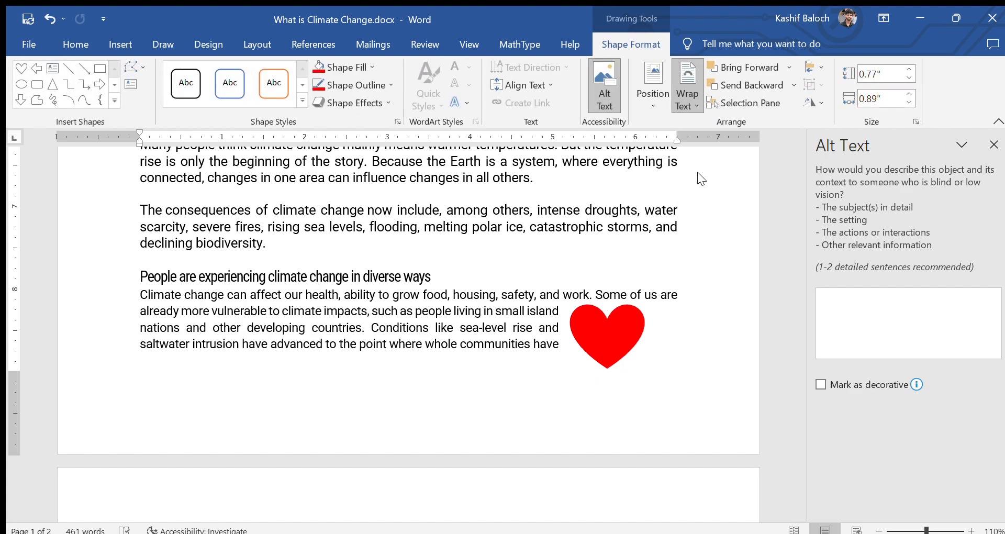
click(657, 404)
drag(609, 329, 640, 327)
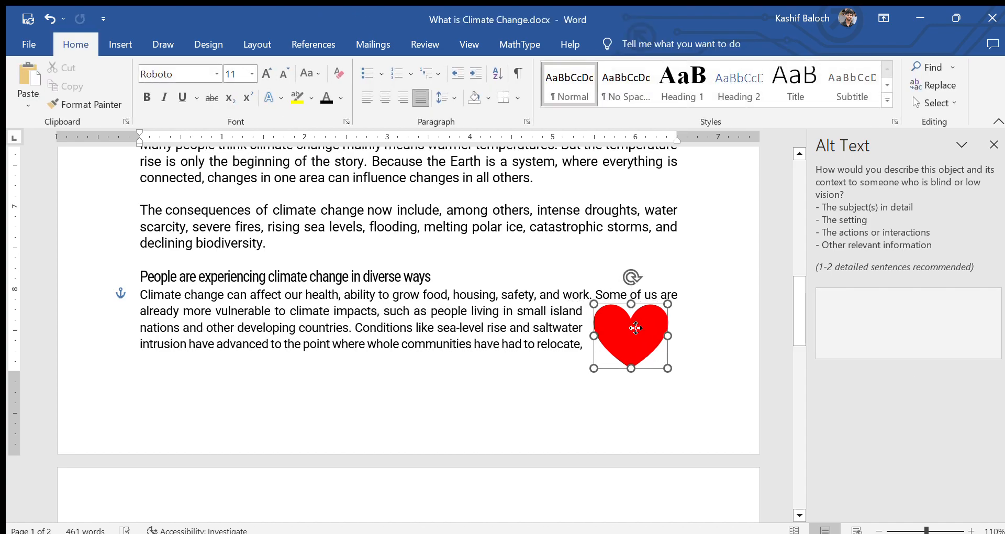
click(611, 423)
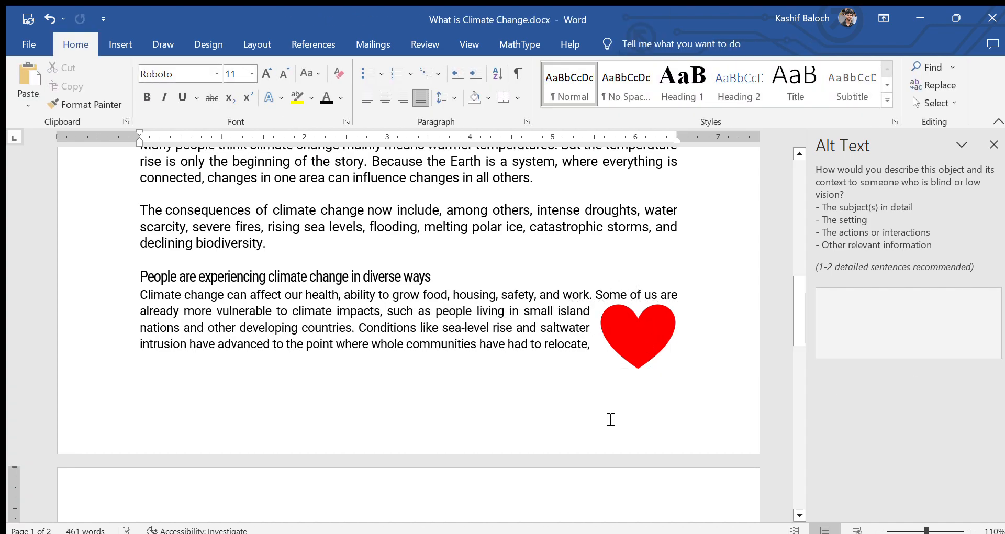
click(119, 44)
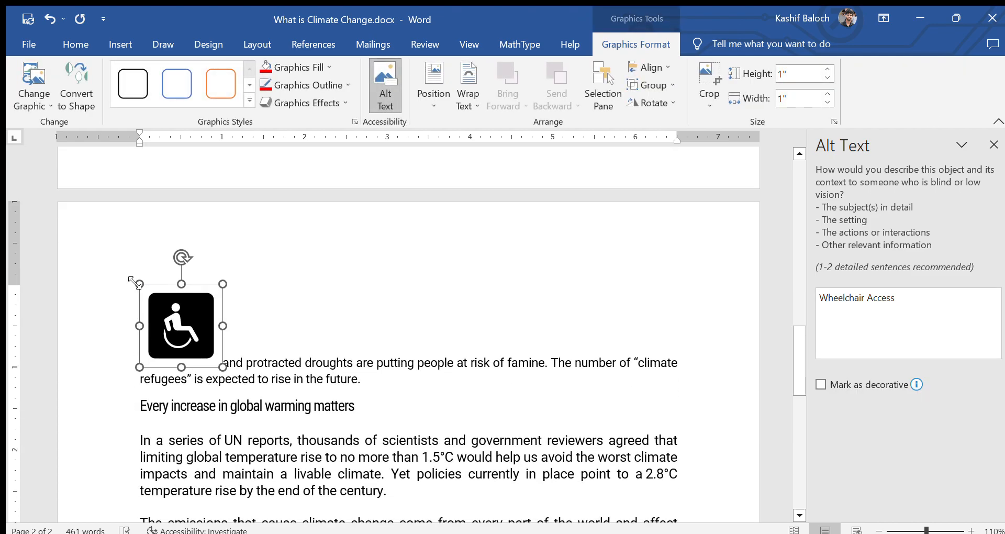
Step: Shrink the wheelchair icon to about a third of its size and reselect it
drag(150, 280, 209, 343)
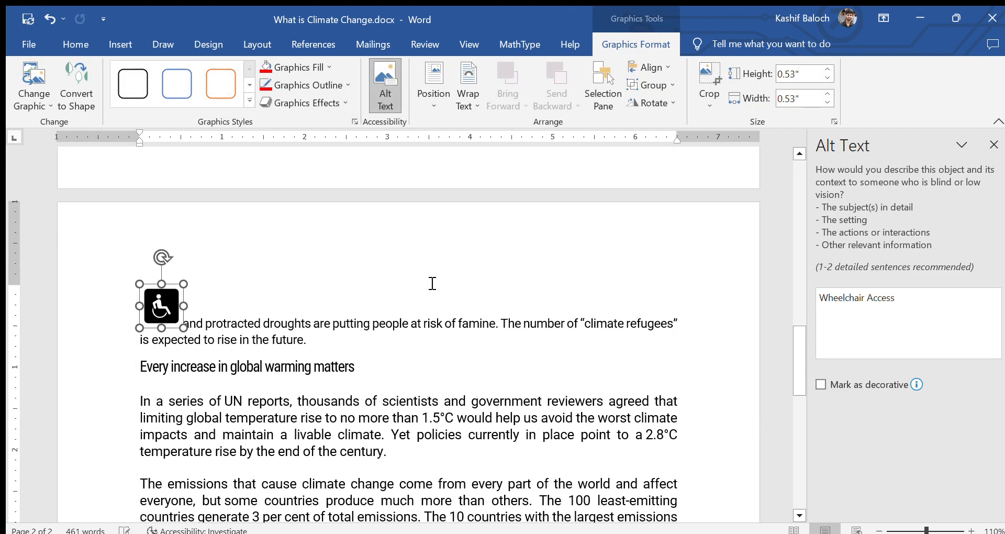
click(206, 310)
click(168, 307)
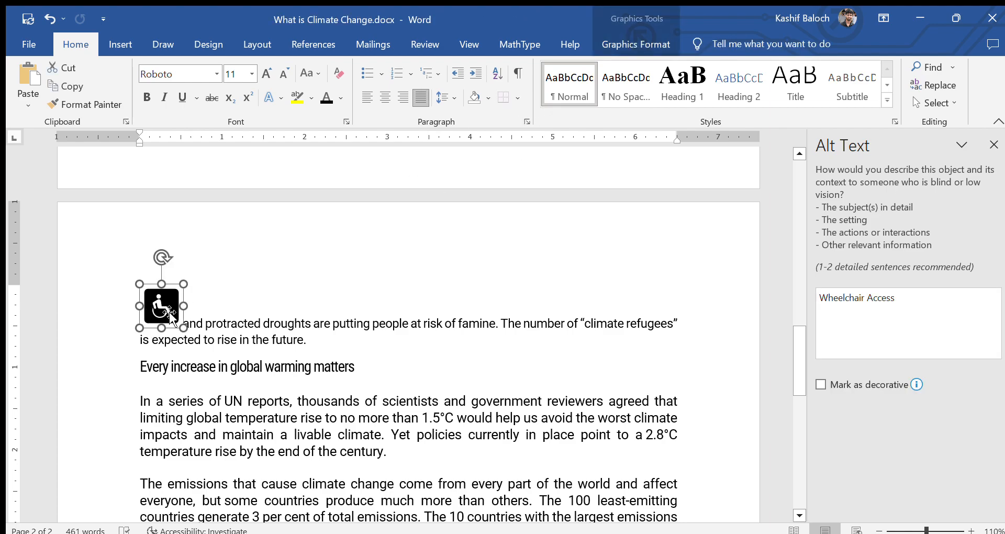
click(352, 269)
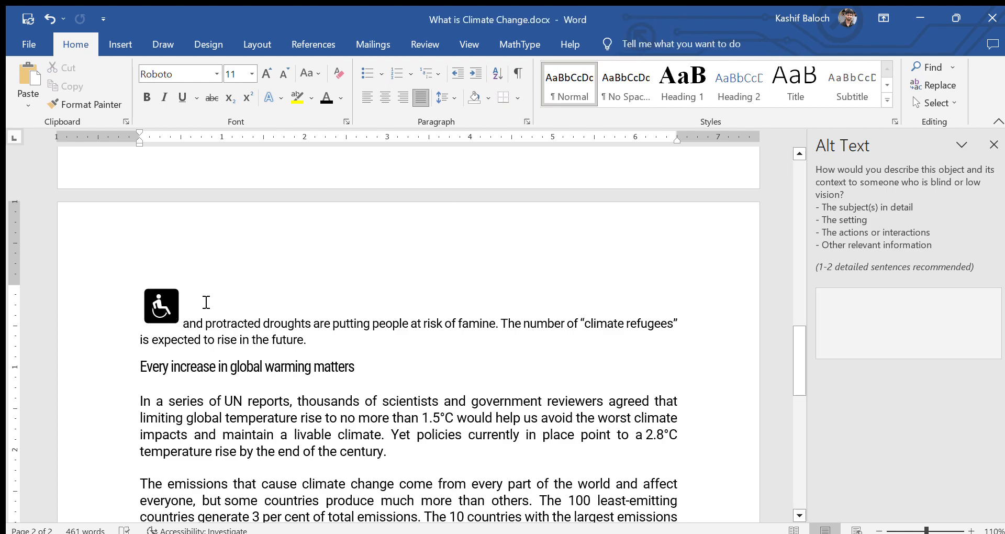
click(177, 306)
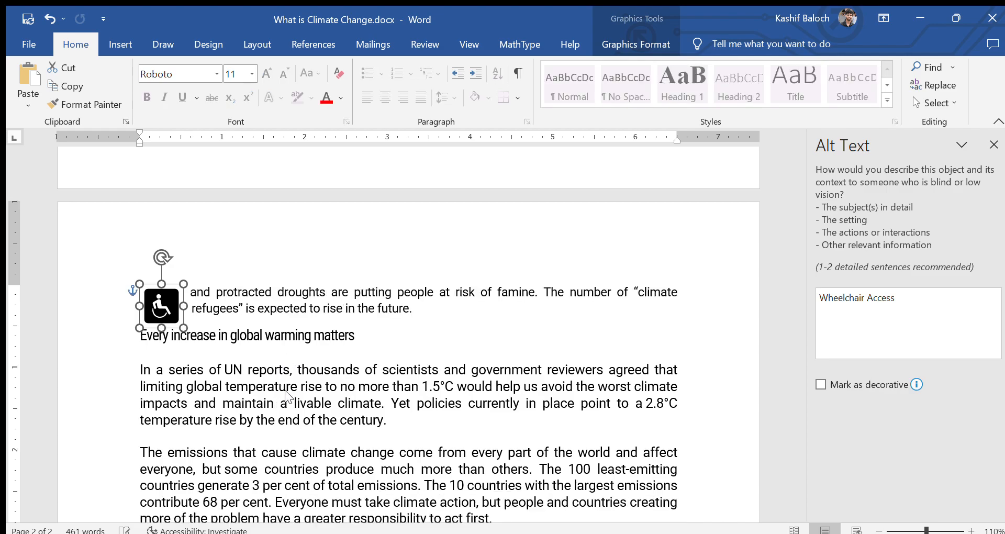
Step: Move the wheelchair icon to the paragraph's right edge, then delete it
click(454, 335)
drag(161, 299, 498, 251)
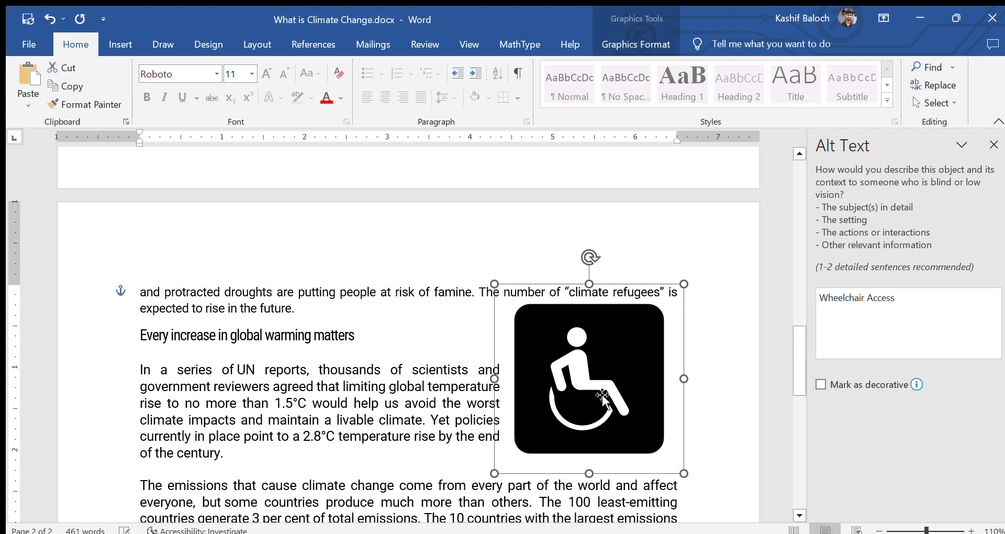
drag(642, 347, 676, 303)
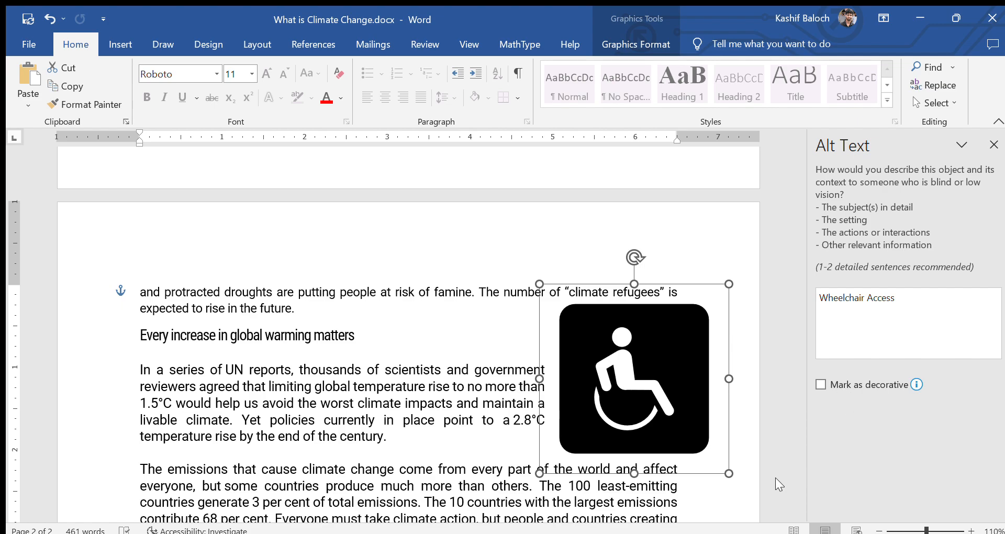
click(403, 187)
click(125, 45)
click(621, 369)
key(Delete)
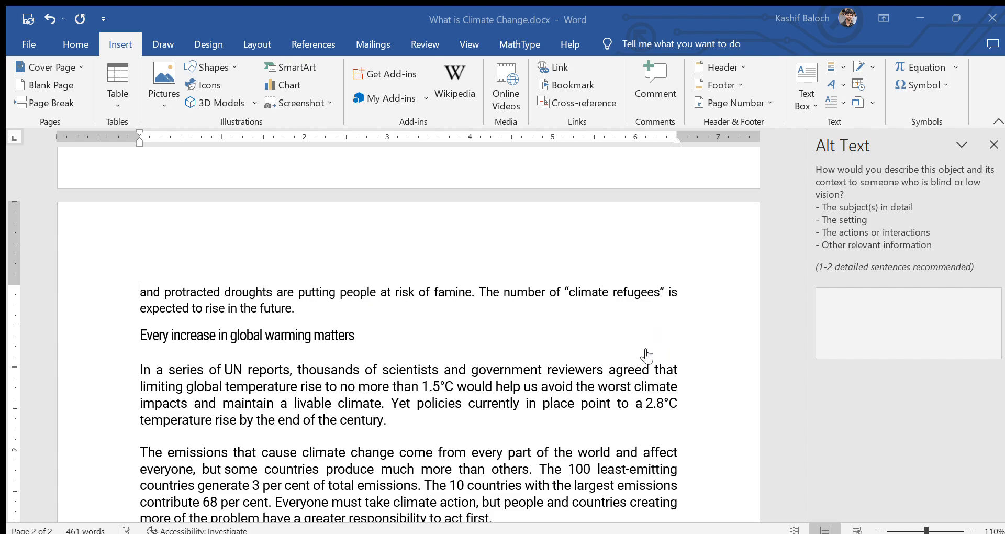
Step: Rotate the Earth model, move it beside the text on the right, and shrink it to about 1.24 inches
click(724, 453)
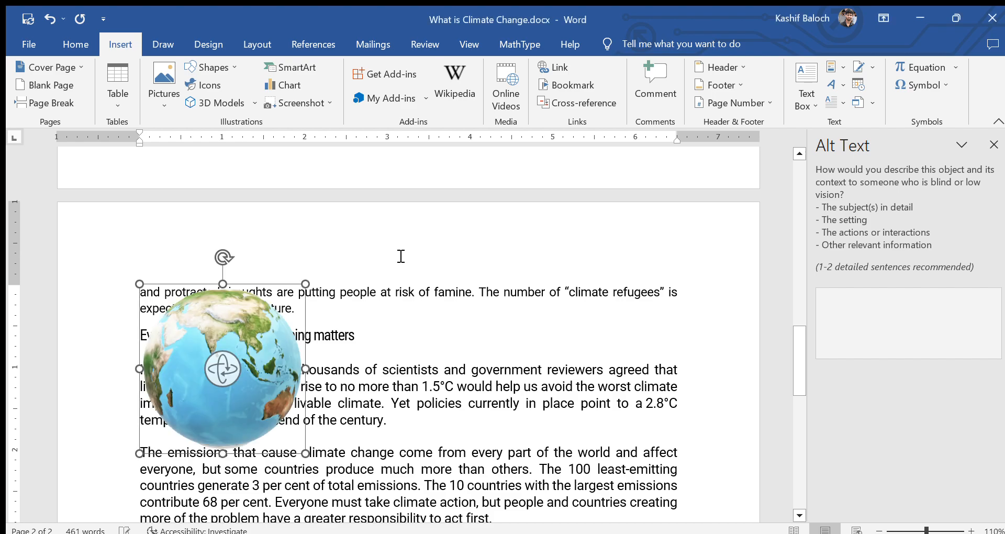
drag(237, 378, 337, 458)
drag(246, 358, 652, 331)
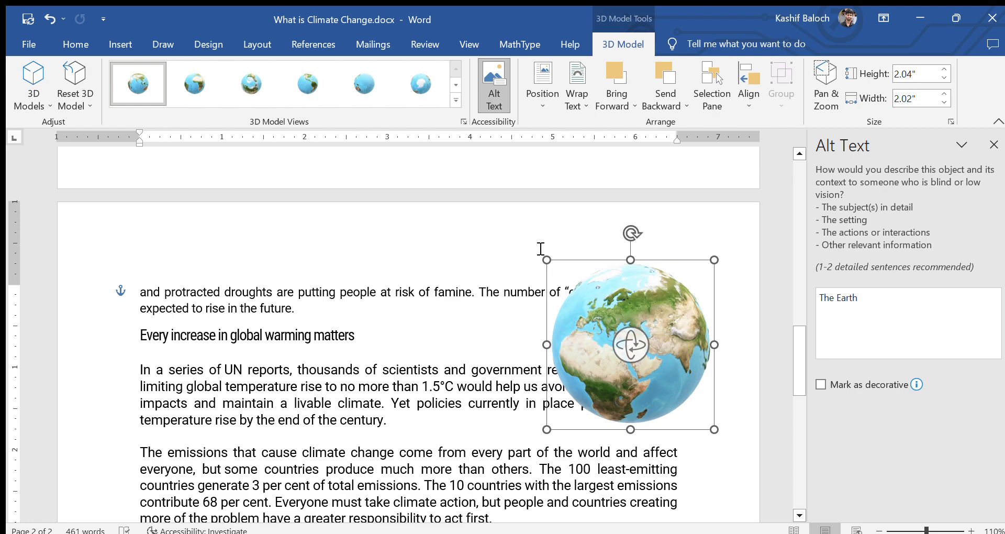
drag(547, 258, 654, 294)
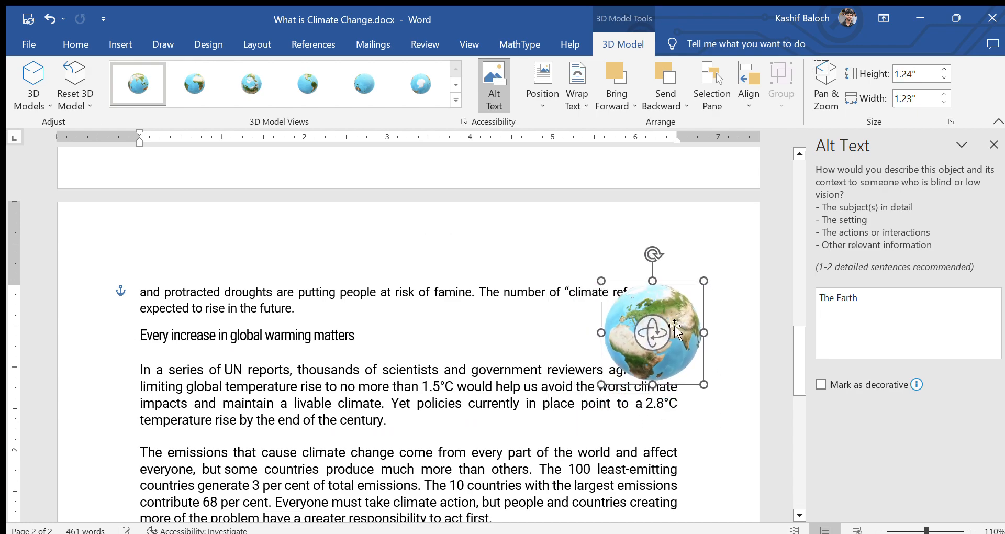
drag(655, 341, 664, 399)
click(746, 415)
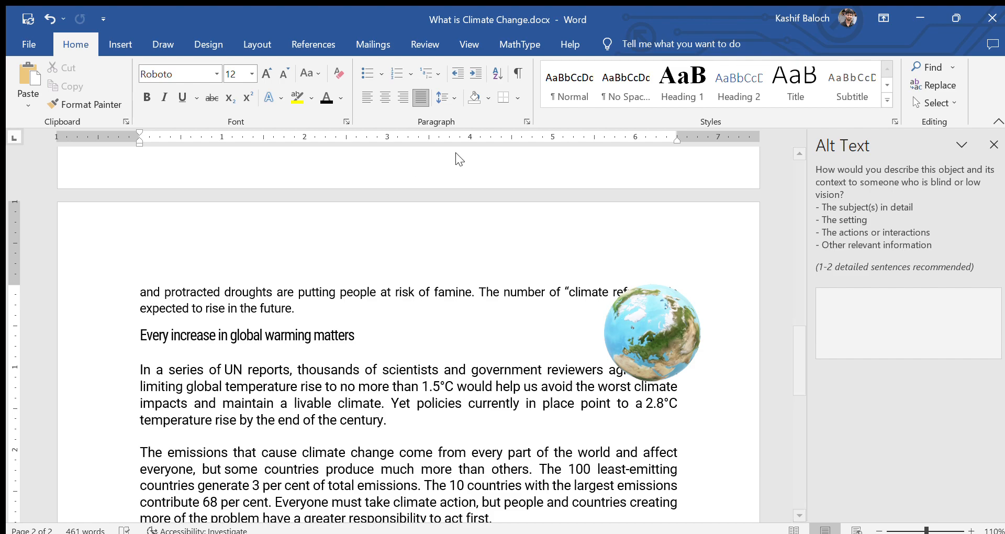
Step: Rotate the globe to a new view and enlarge it slightly
click(654, 333)
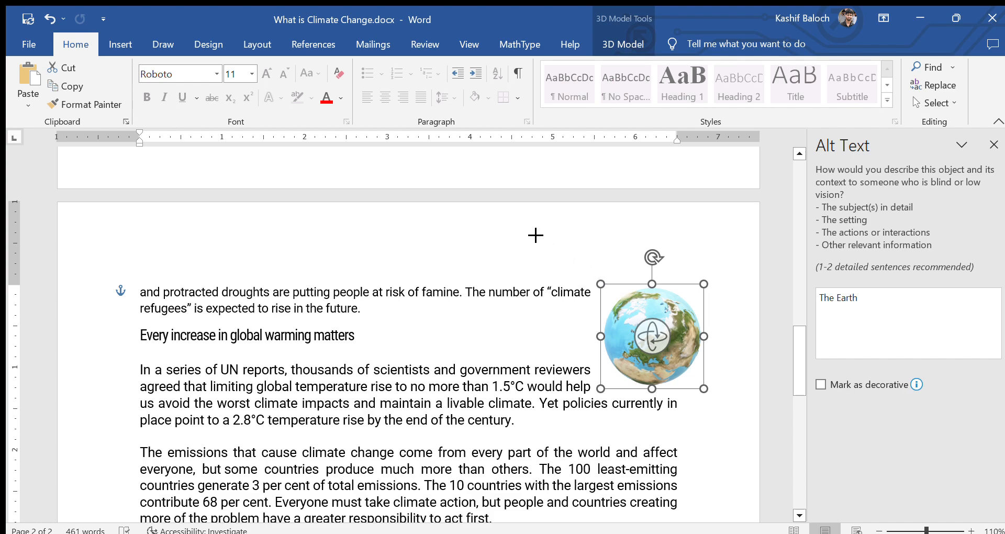
drag(656, 356, 705, 374)
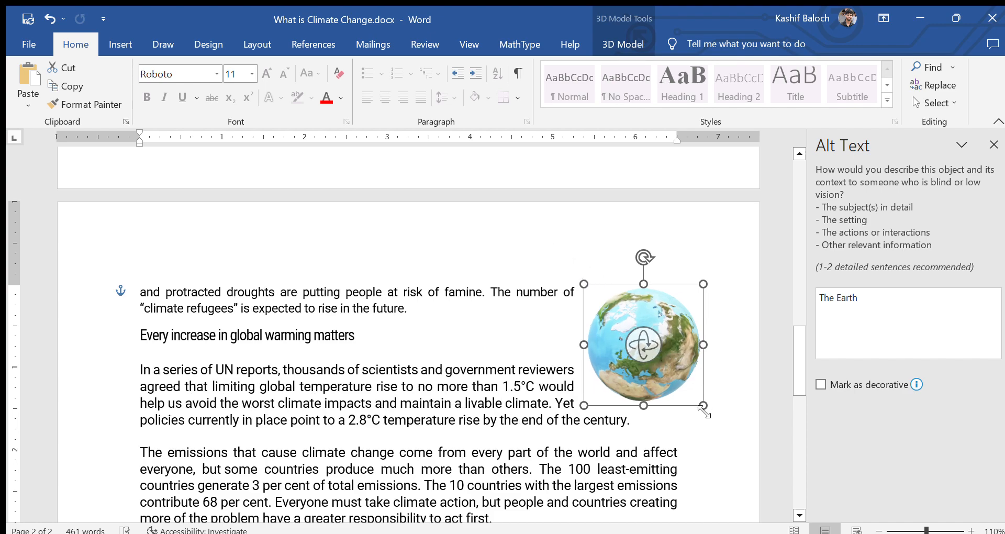
drag(703, 404, 711, 418)
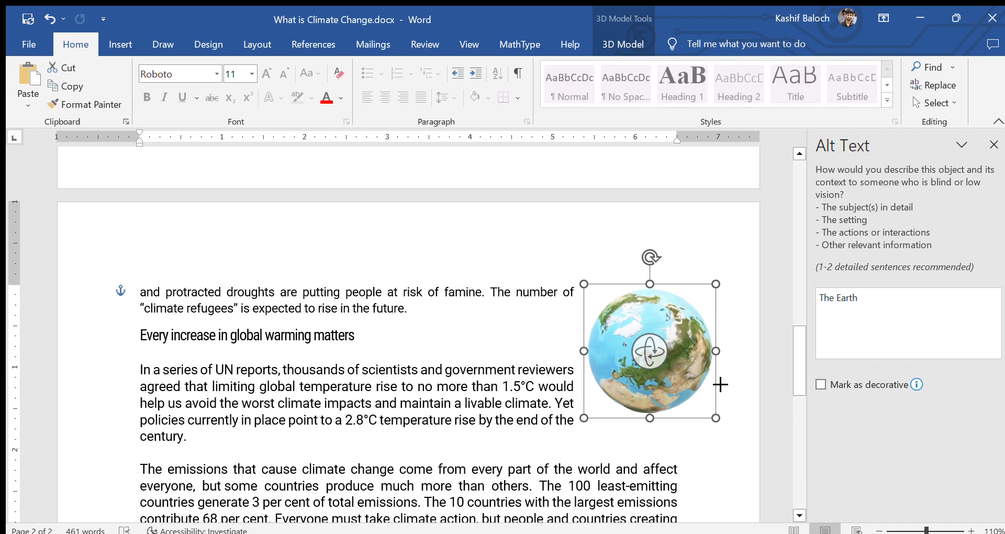
click(731, 457)
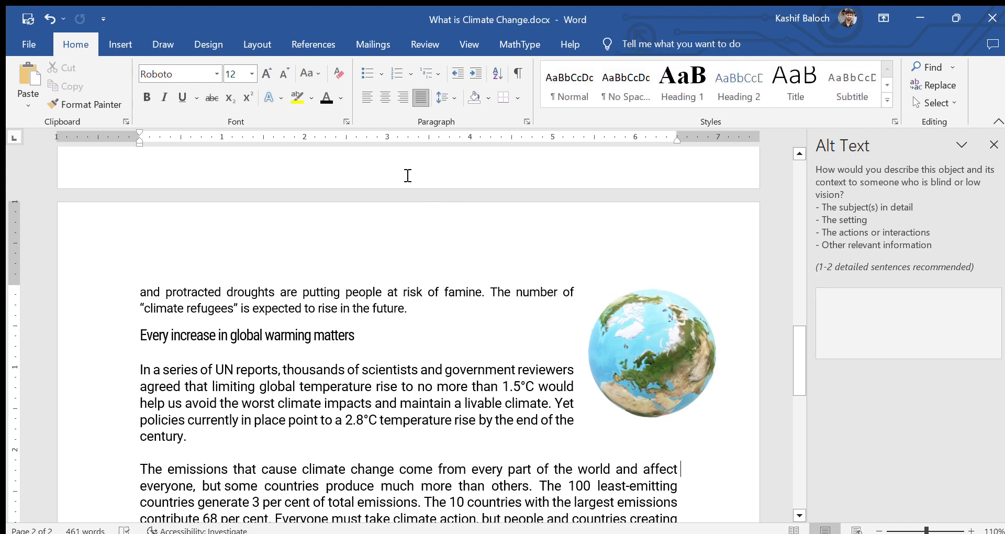
click(129, 46)
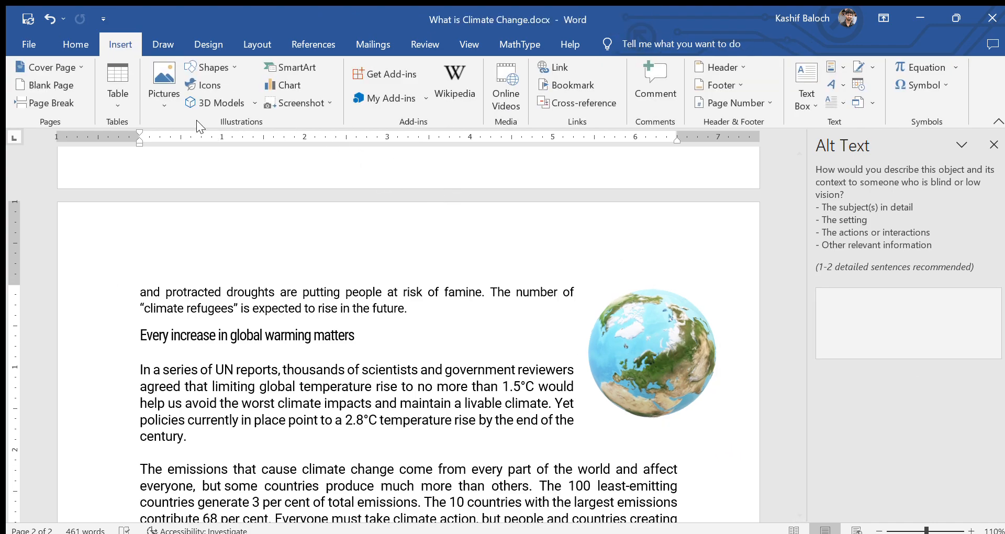
Step: Open the SmartArt gallery to choose a picture layout
click(297, 67)
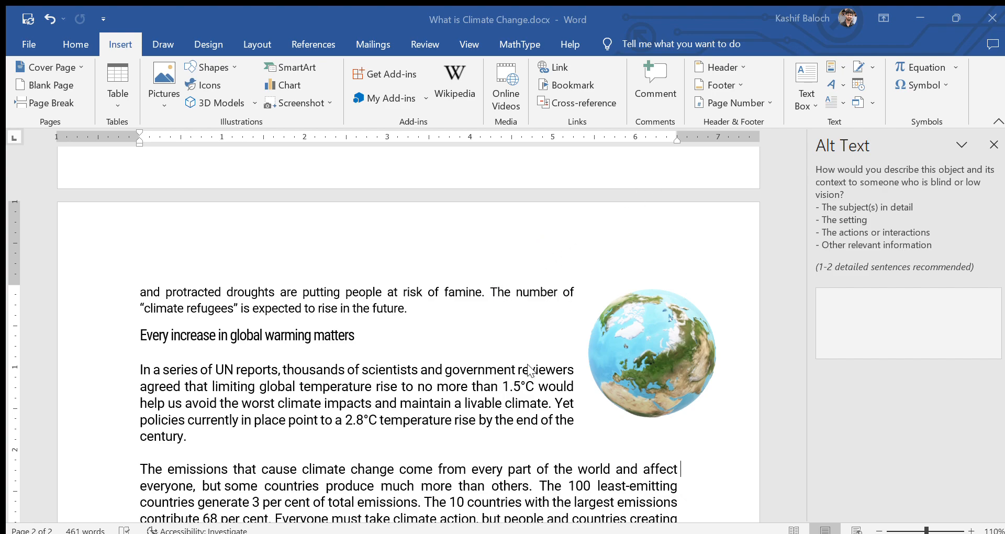
Step: Confirm the picture SmartArt layout and put the leaf photo in the middle circle
key(ctrl+v)
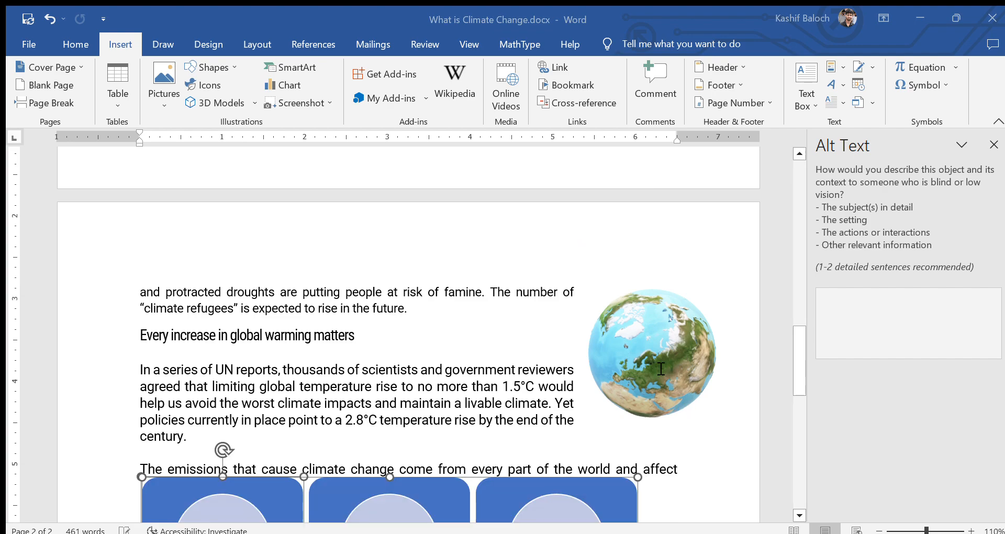
scroll(661, 368, down, 4)
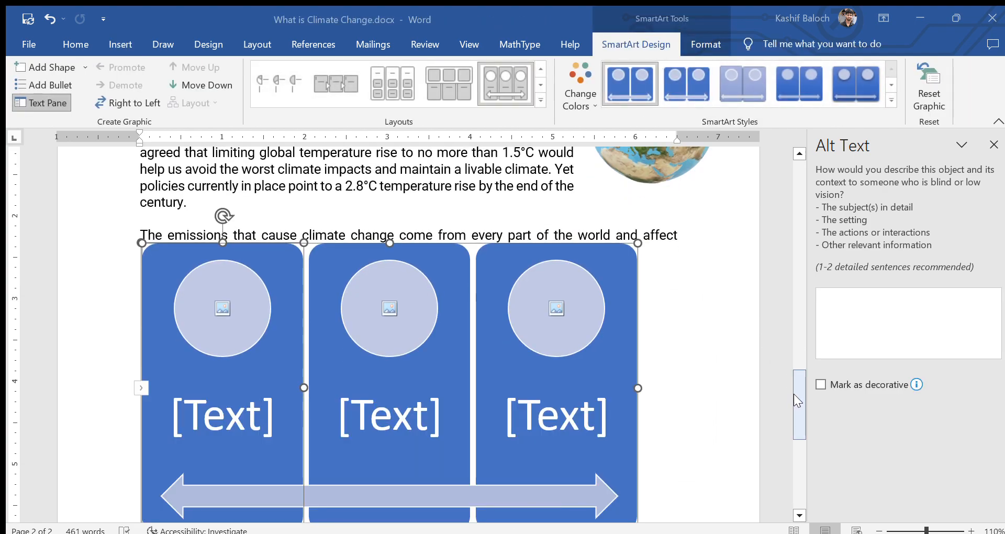
scroll(797, 401, down, 2)
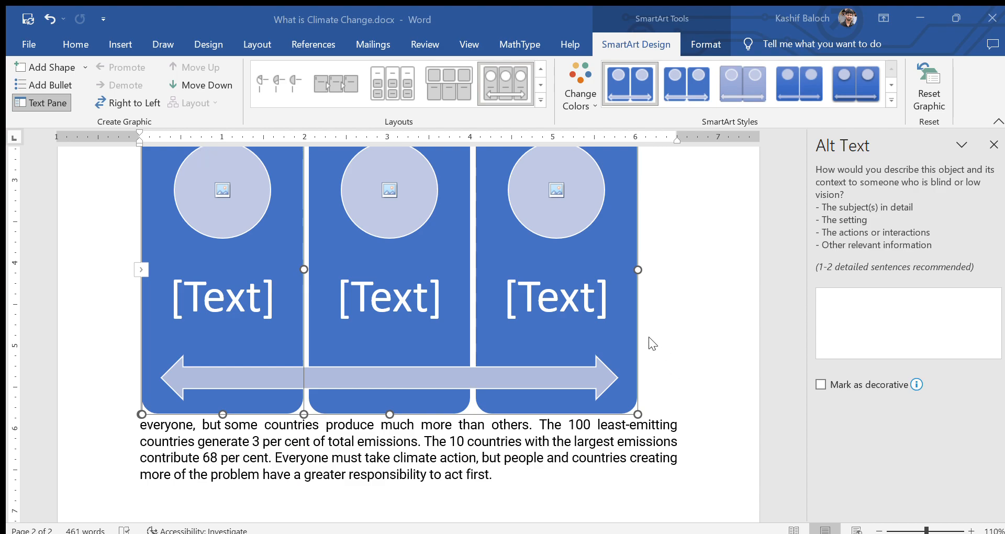
click(398, 217)
click(385, 186)
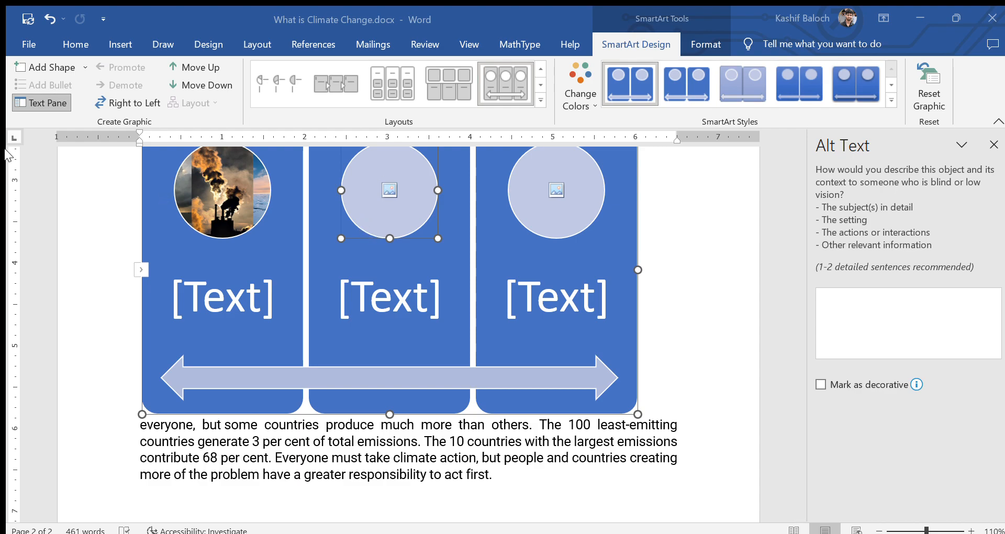
click(670, 349)
click(569, 212)
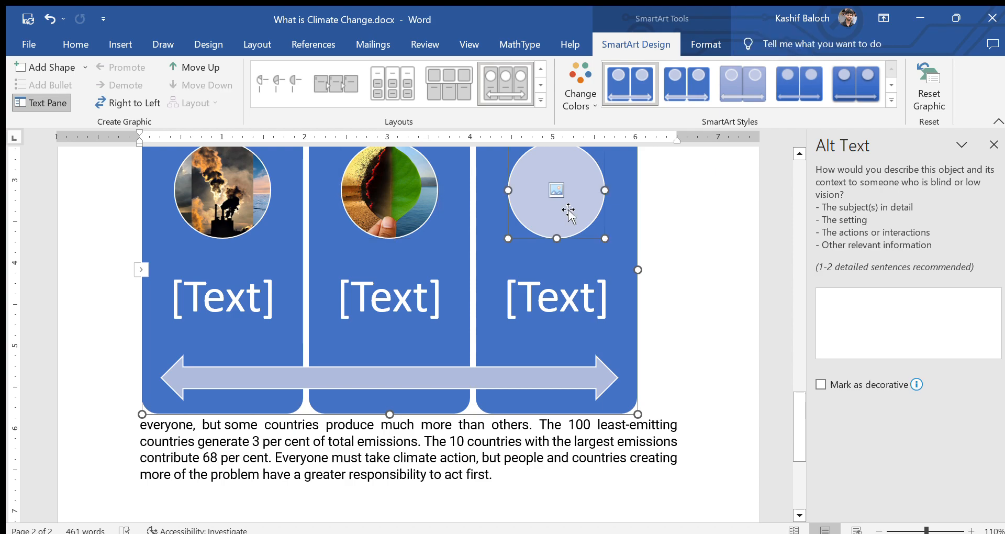
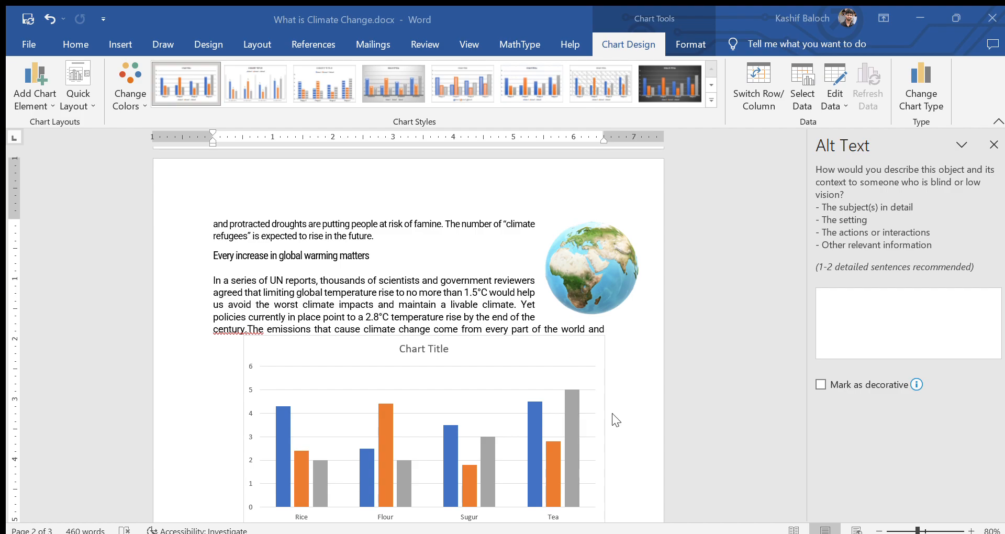
Step: Deselect the chart, zoom the page from 80% to 110%, and scroll through the chart and surrounding paragraphs
click(625, 424)
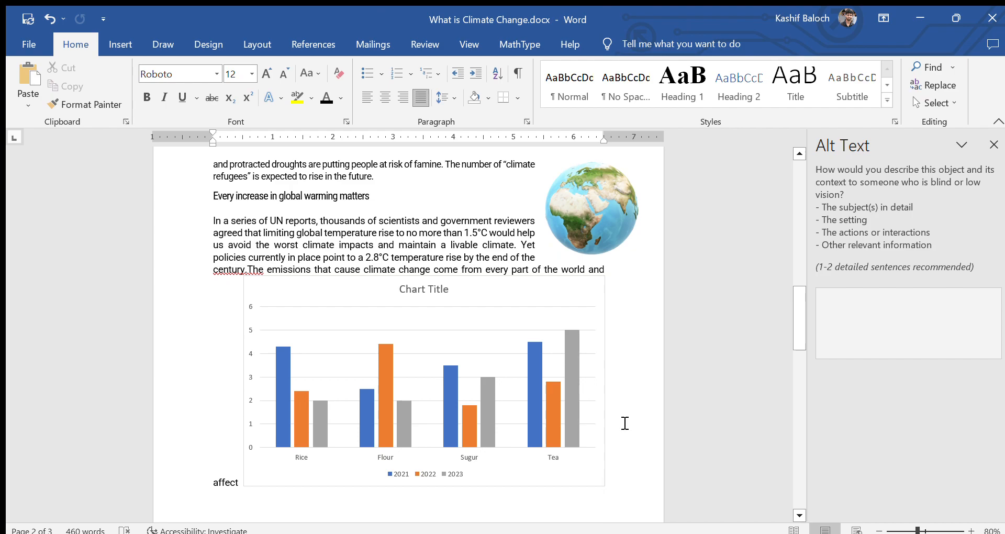
scroll(625, 423, up, 1)
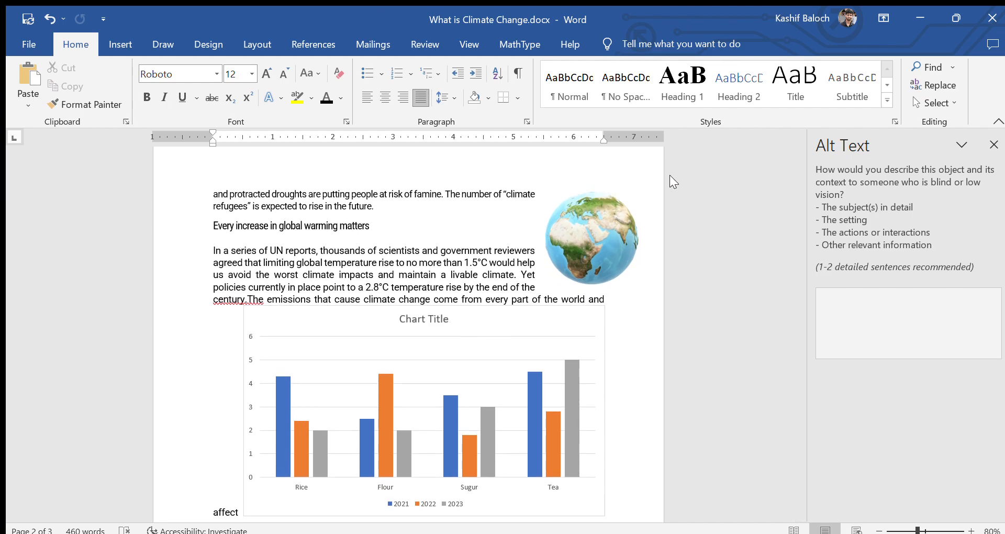
drag(796, 305, 811, 284)
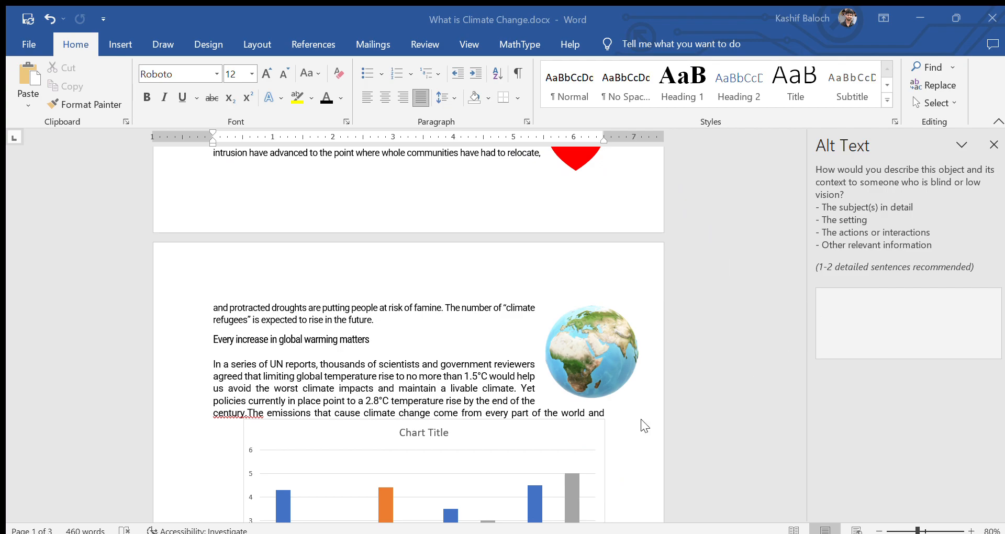
scroll(654, 436, up, 2)
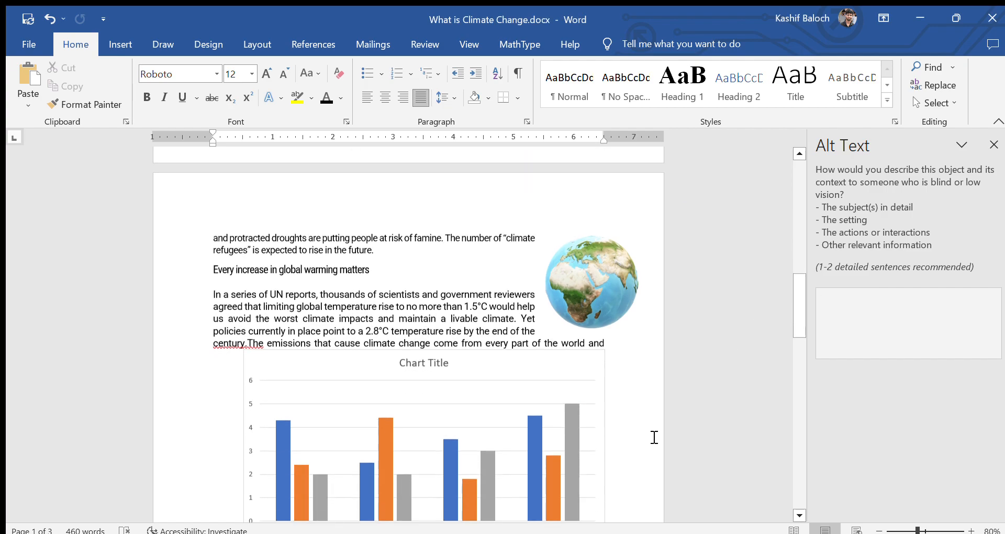
scroll(652, 437, up, 1)
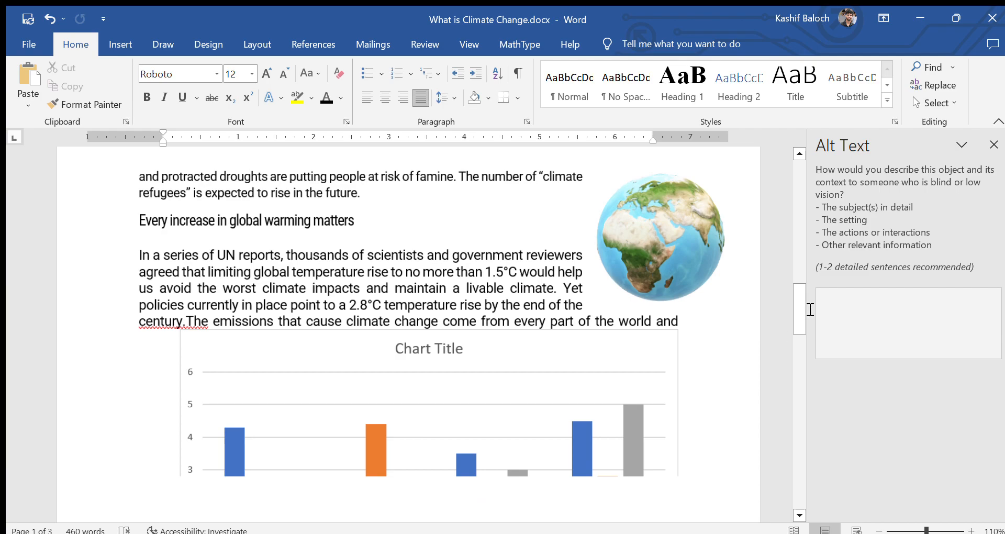
mouse_move(795, 303)
mouse_down()
mouse_move(786, 335)
mouse_move(791, 314)
mouse_up()
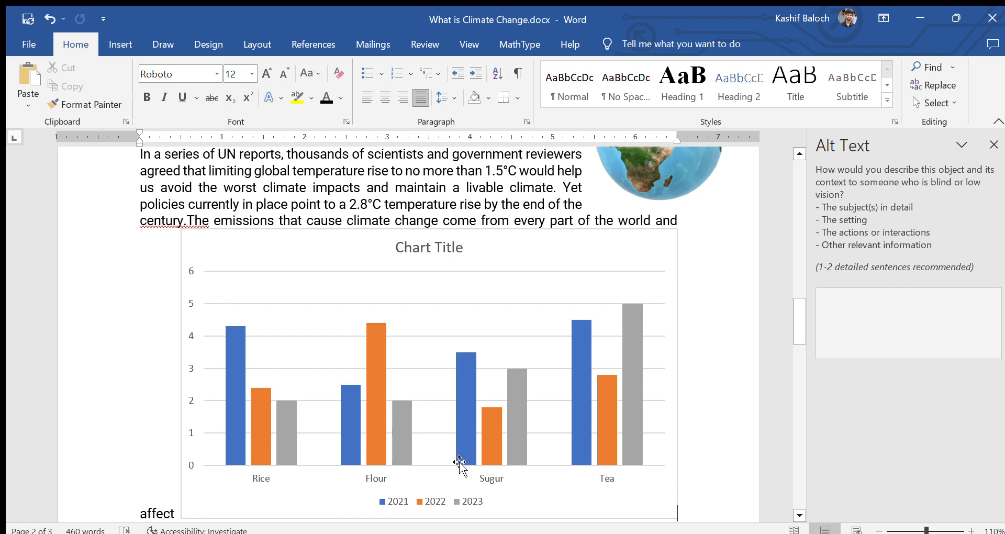
scroll(458, 456, up, 3)
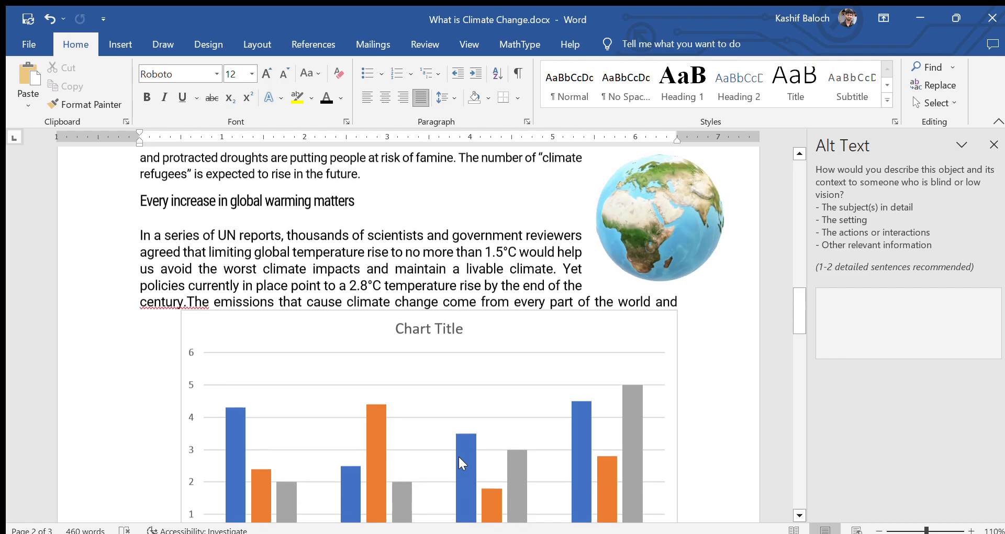
scroll(465, 467, up, 6)
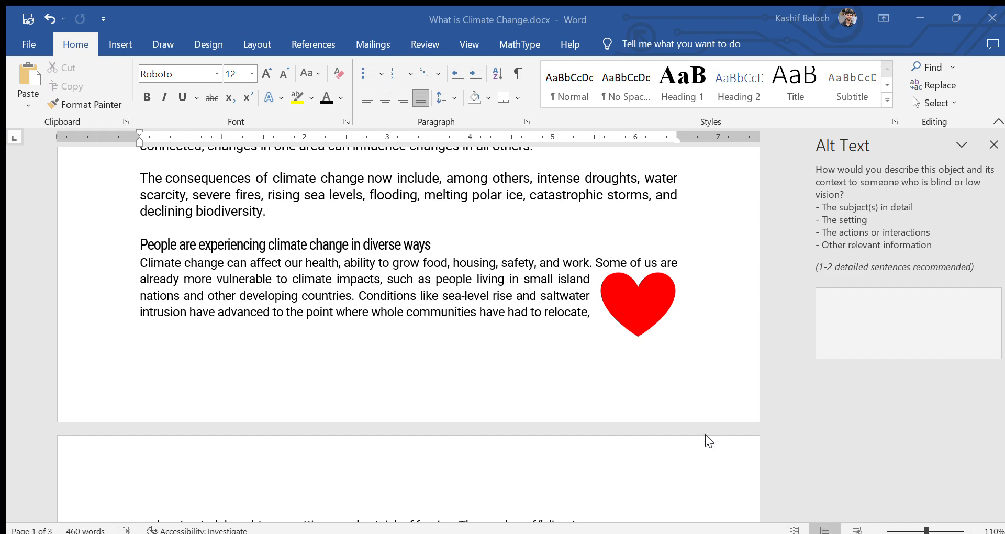
scroll(731, 478, down, 10)
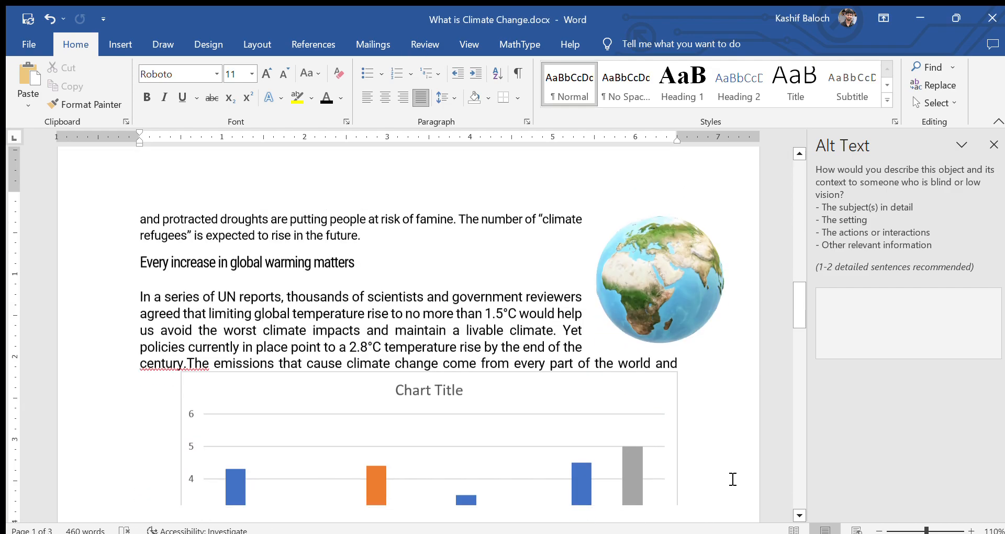
click(733, 479)
scroll(733, 479, up, 3)
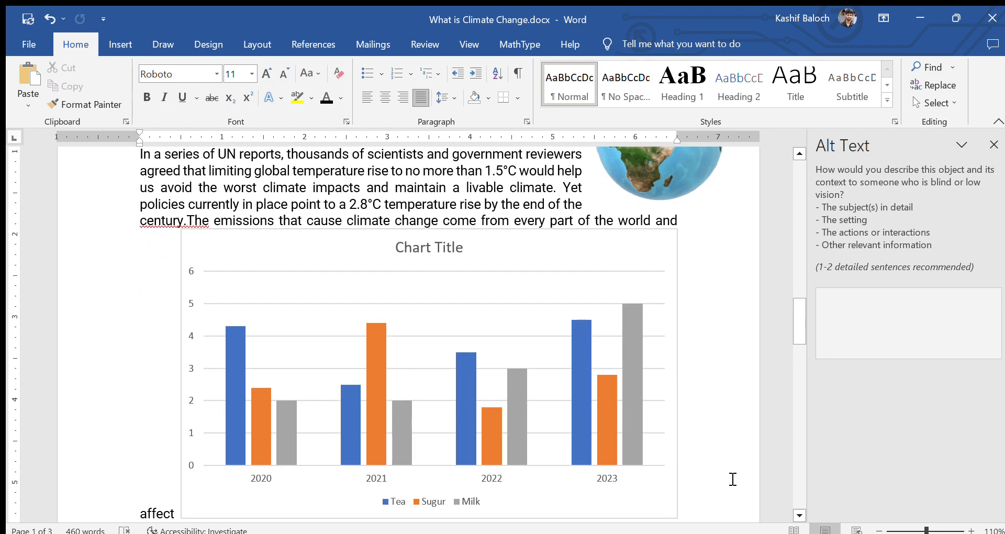
scroll(732, 480, down, 3)
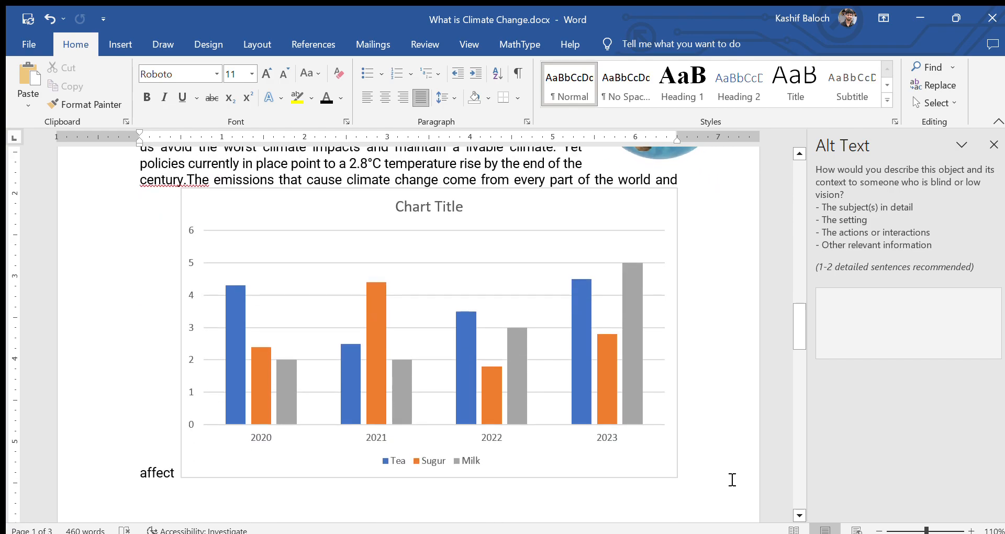
scroll(733, 479, up, 2)
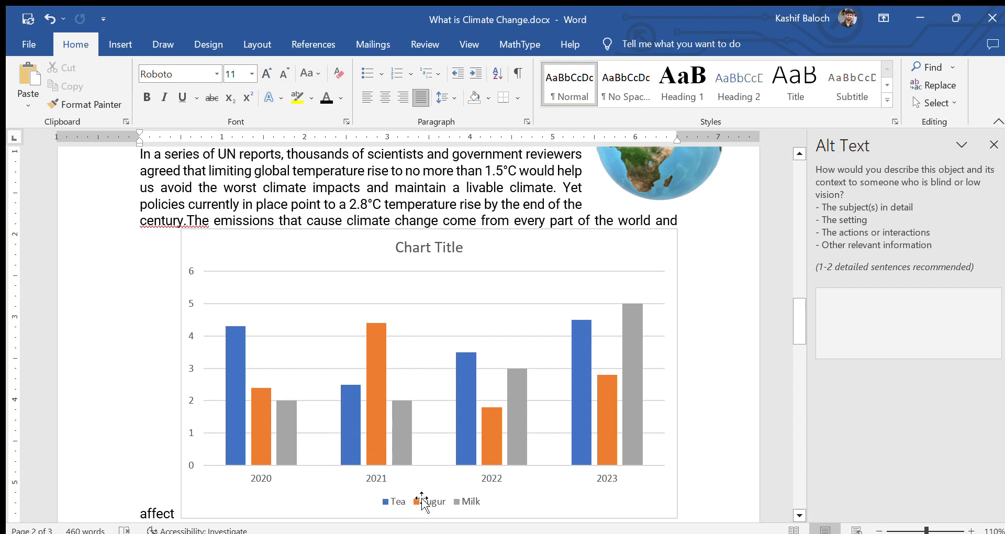
scroll(423, 502, up, 2)
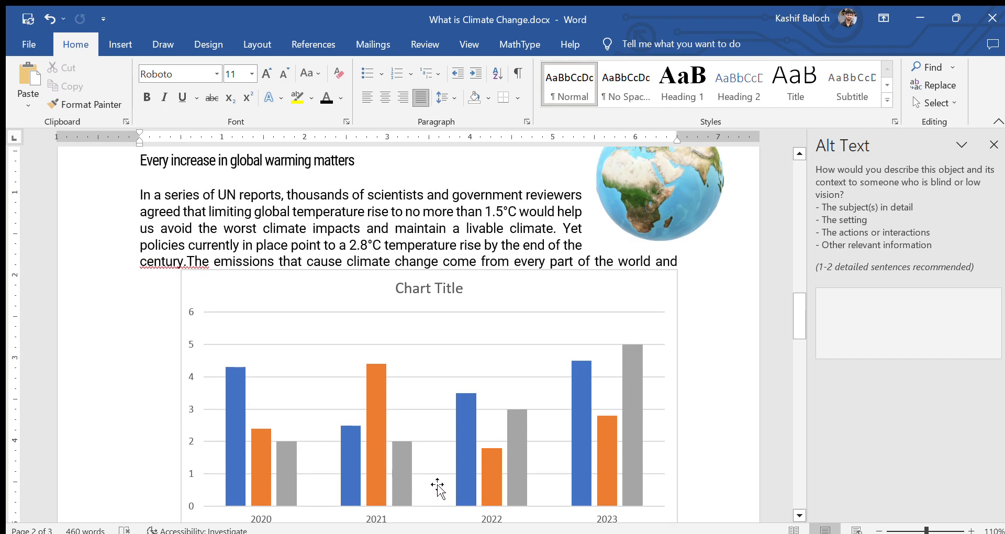
scroll(444, 481, up, 1)
scroll(447, 481, down, 3)
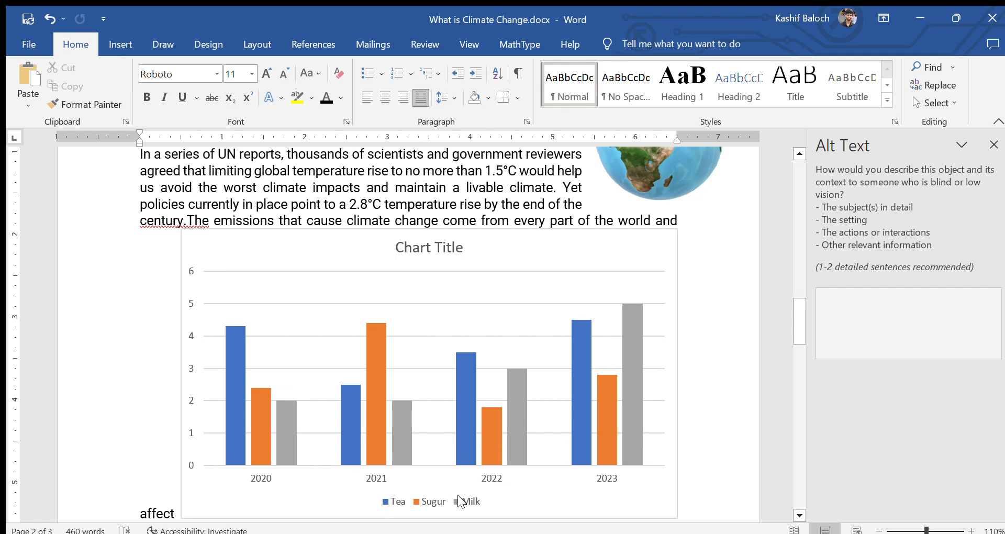
scroll(516, 438, down, 2)
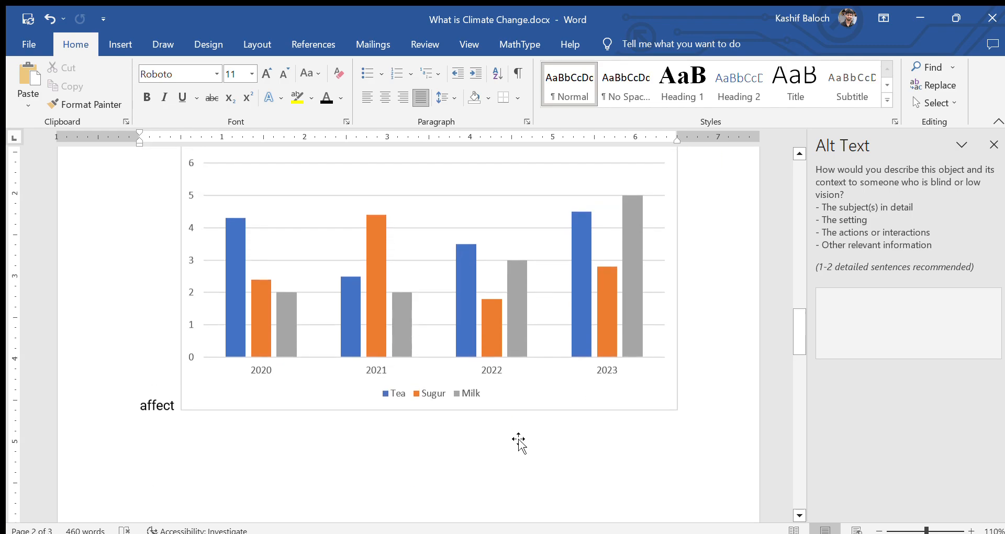
scroll(518, 442, up, 3)
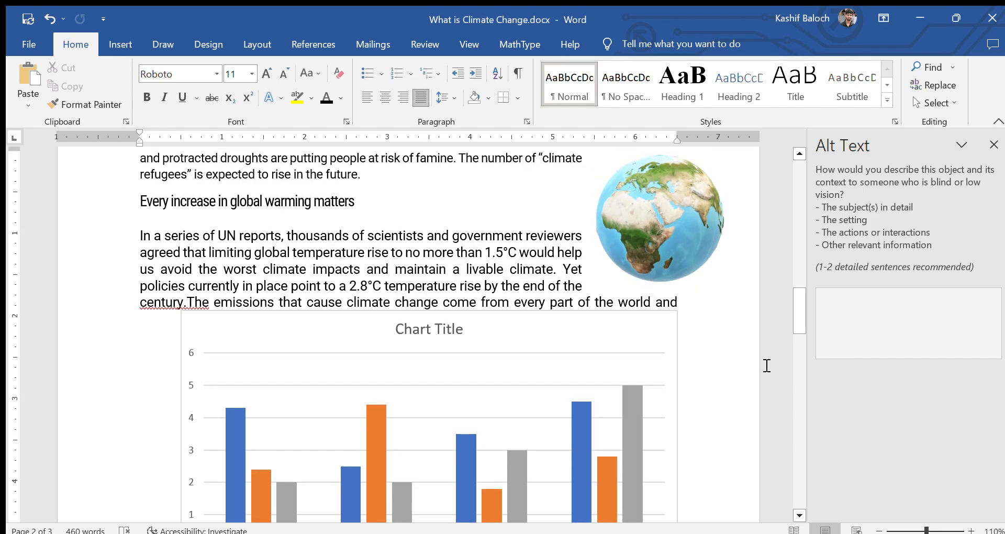
scroll(702, 366, down, 2)
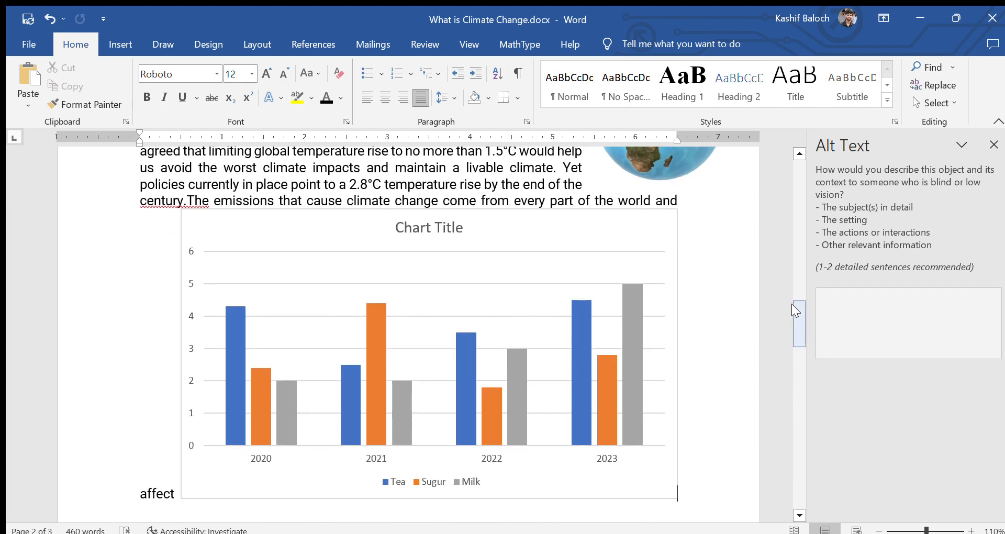
Step: Open the Wikipedia add-in from the Insert tab's Add-ins group beside the document
click(120, 43)
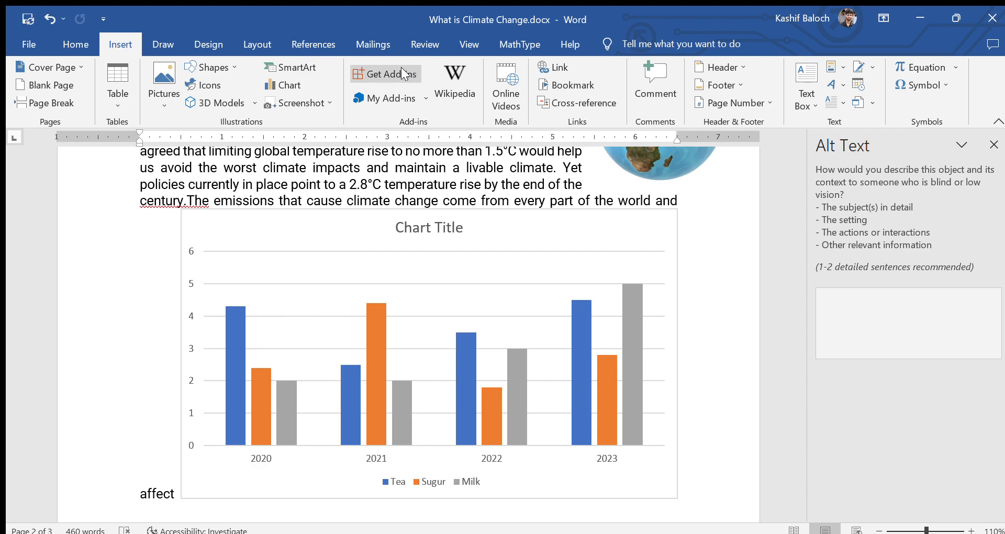
click(403, 73)
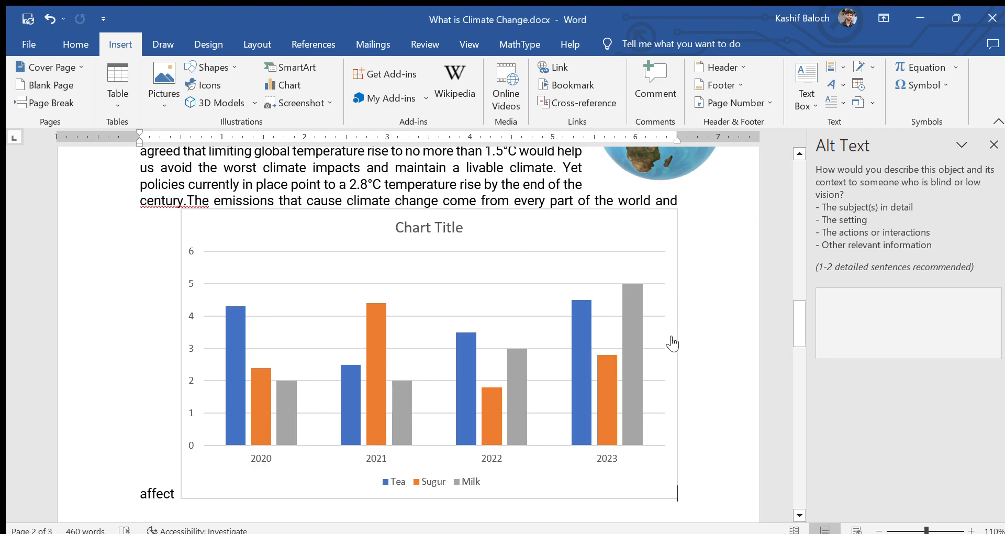
scroll(675, 343, down, 8)
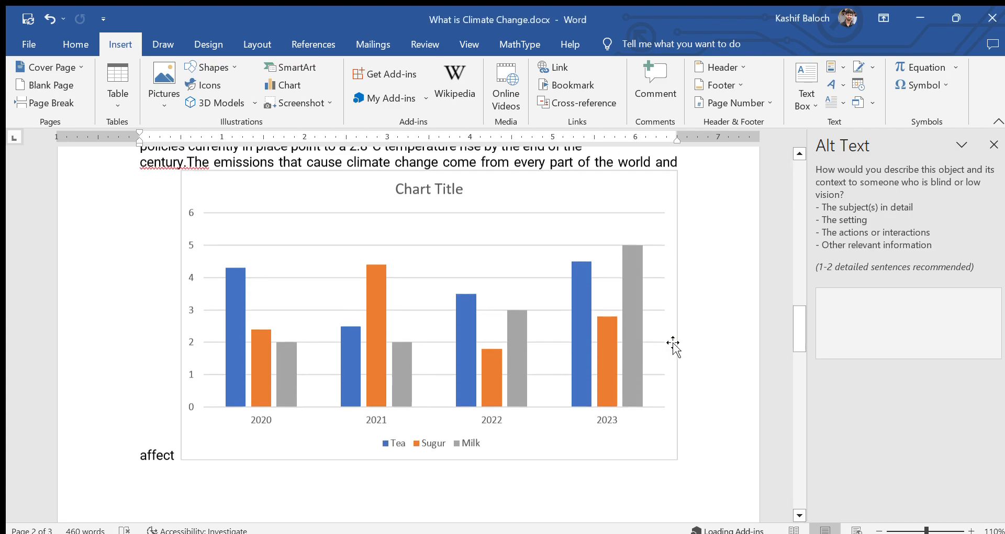
scroll(680, 345, down, 5)
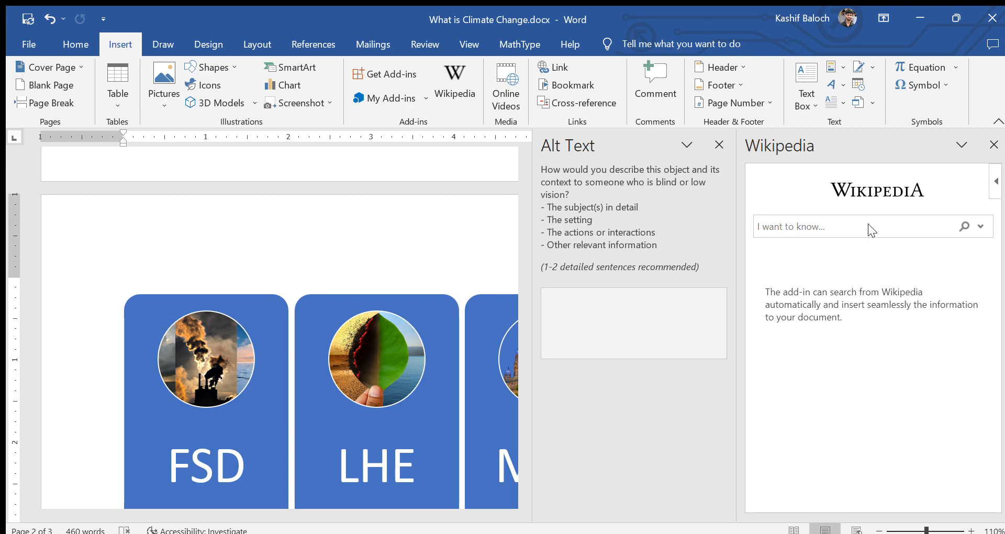
Step: Search Wikipedia for 'Climate Change' and insert its 2011–2021 average surface air temperature map
click(844, 228)
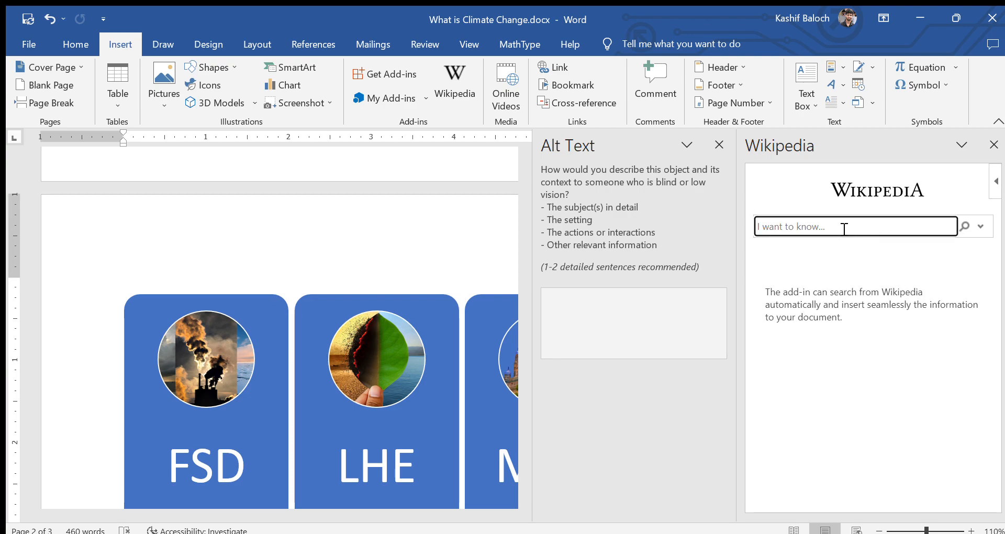
text(Climate Change)
key(Return)
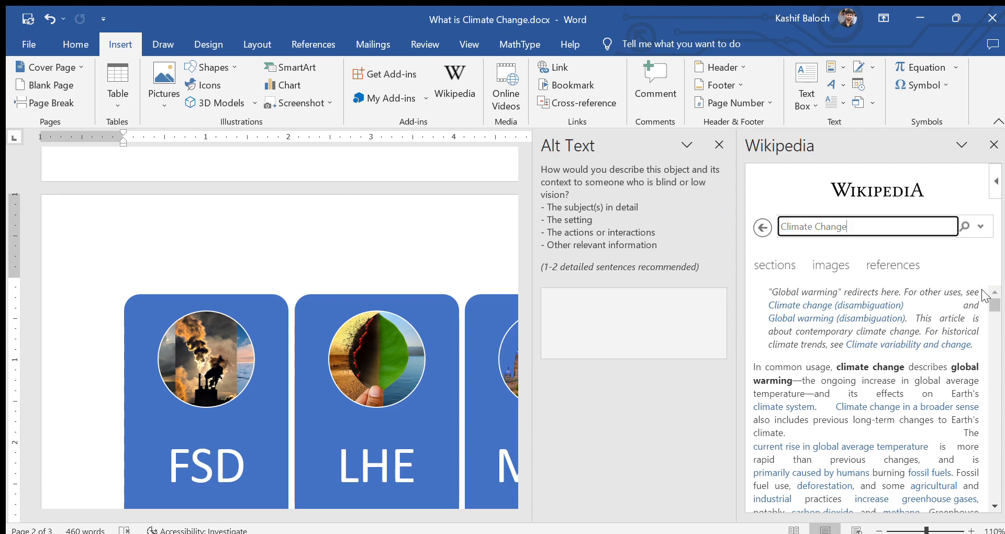
drag(993, 303, 997, 362)
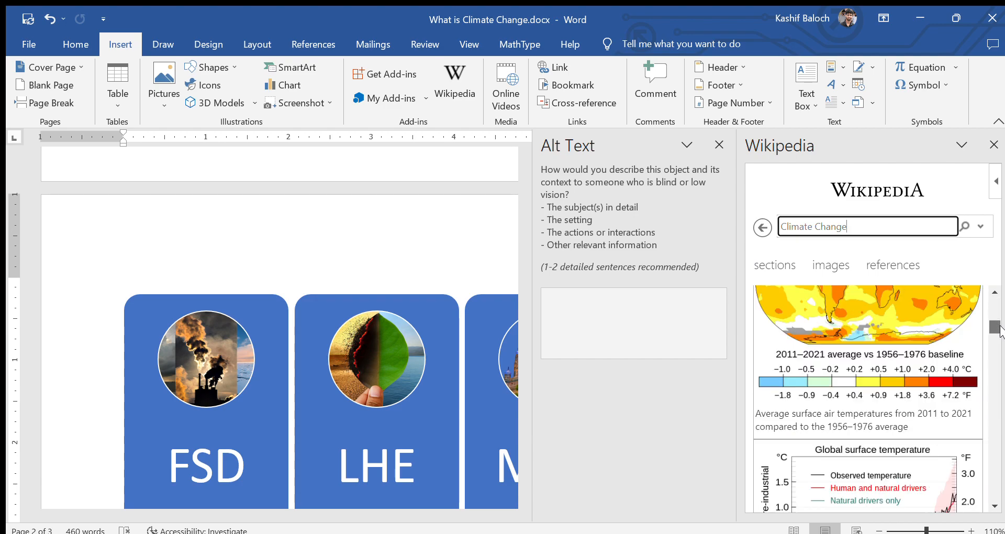
click(869, 390)
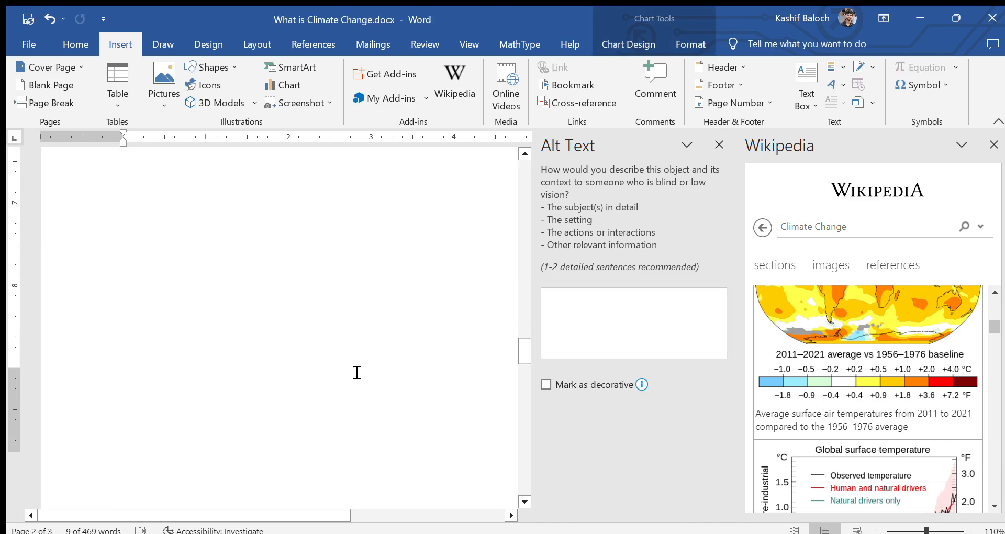
Step: Scroll through the document and click back into the text to deselect the chart
scroll(358, 380, down, 5)
ctrl+scroll(358, 379, down, 5)
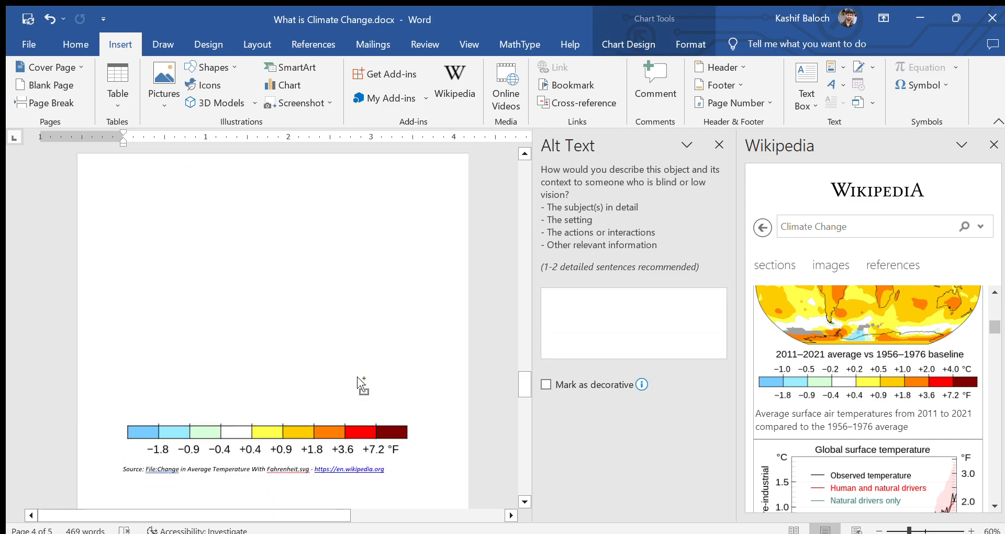
scroll(366, 377, down, 3)
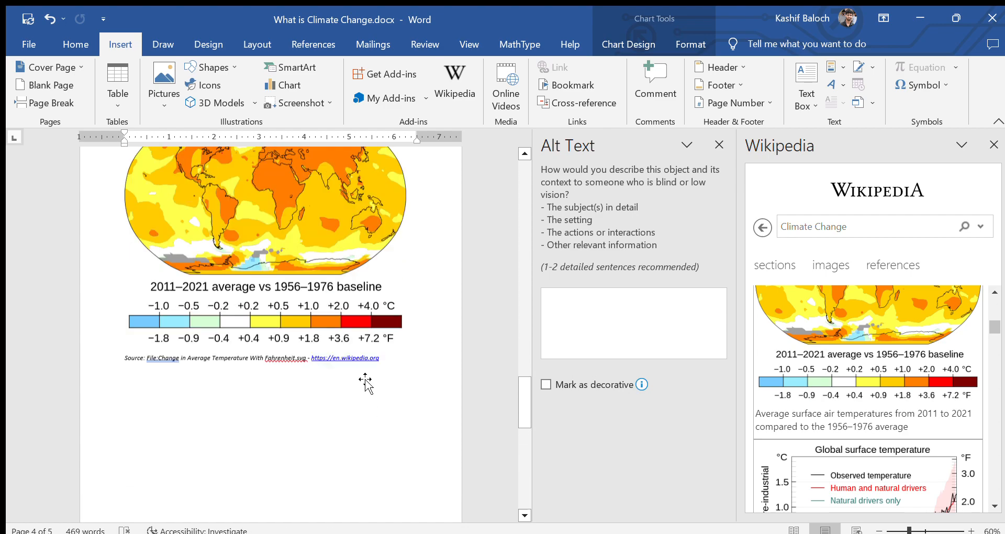
scroll(364, 380, up, 3)
scroll(365, 378, up, 3)
scroll(262, 308, up, 10)
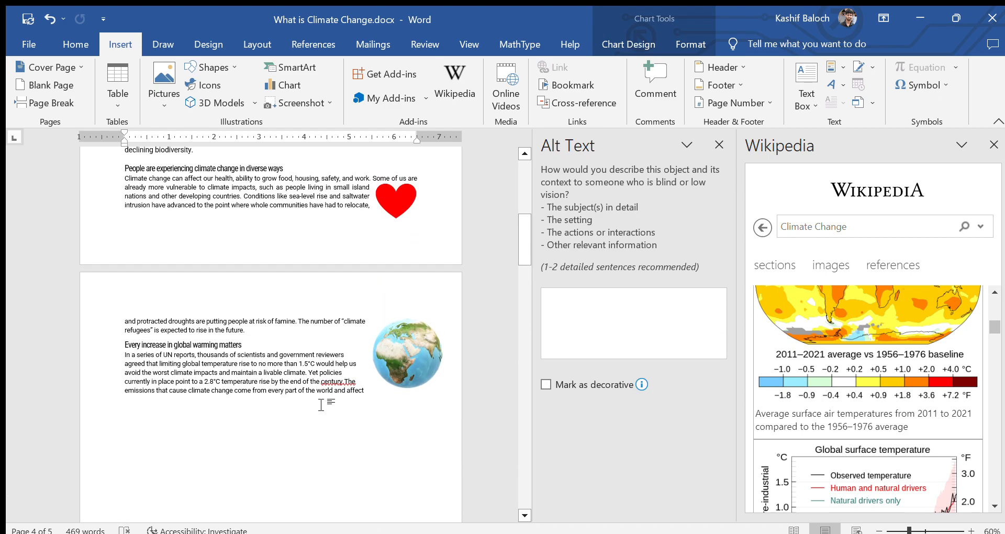
scroll(262, 335, down, 3)
click(278, 368)
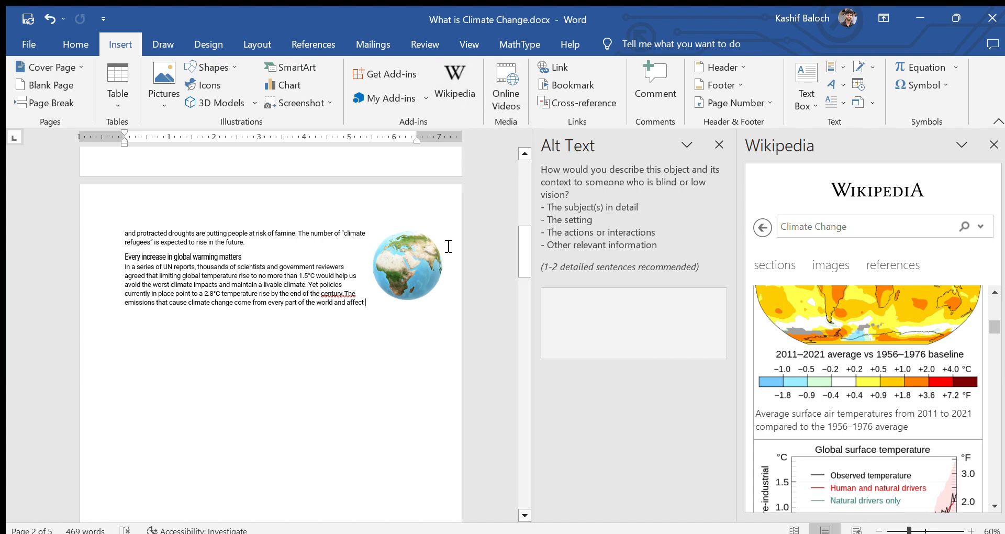
Step: Place the insertion point in the blank space below the paragraph under the SmartArt tiles on page 3
scroll(448, 246, down, 10)
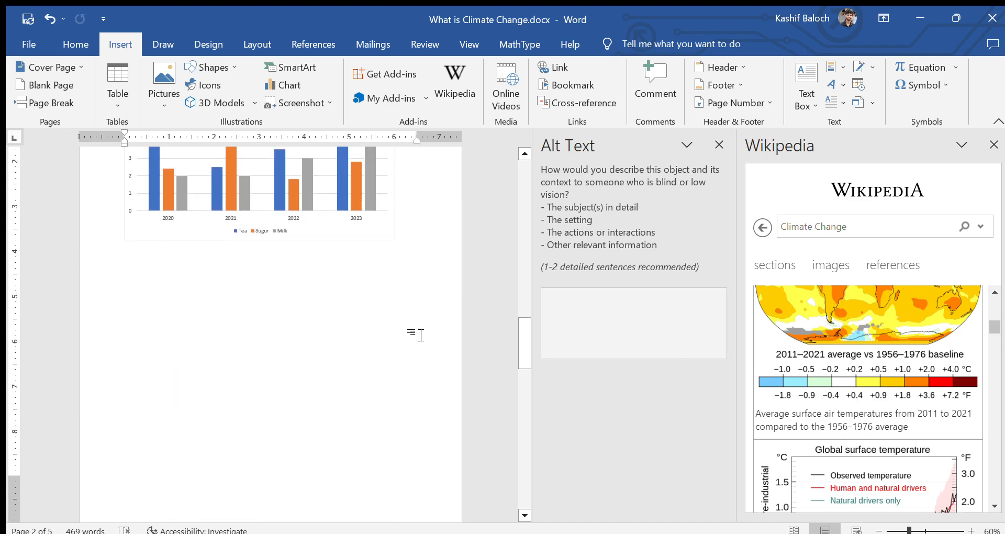
scroll(422, 335, up, 2)
scroll(408, 351, down, 6)
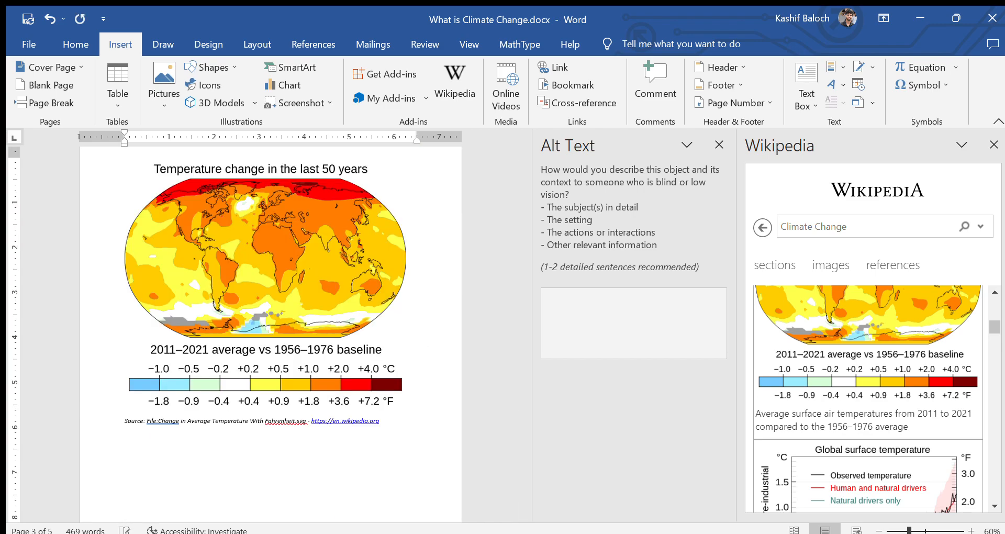
scroll(363, 413, down, 5)
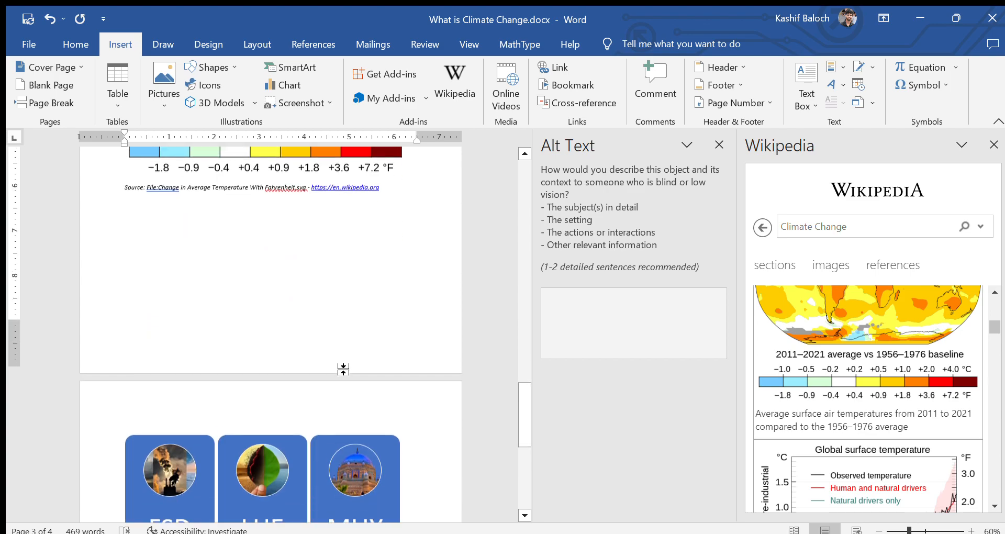
scroll(343, 369, down, 8)
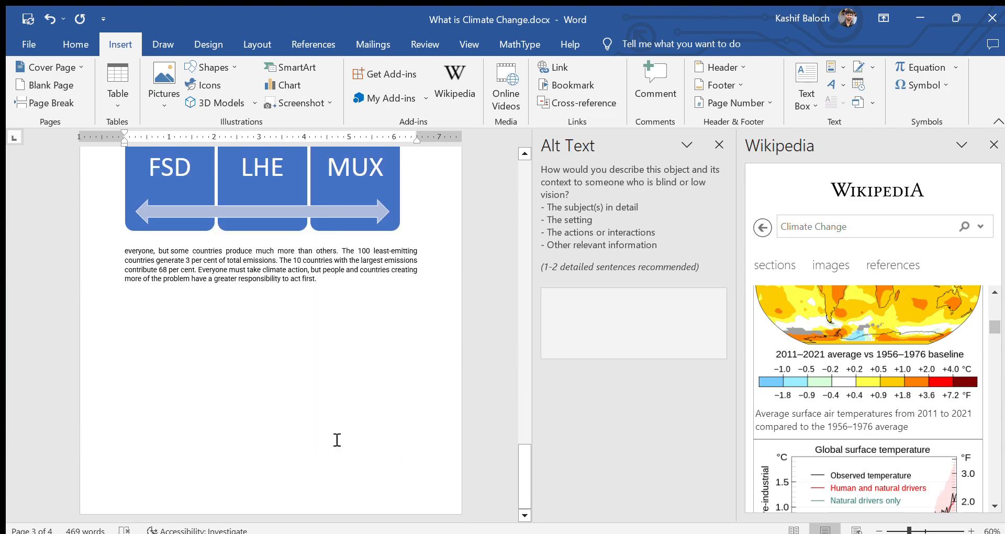
click(314, 401)
Step: Embed the Climate Change explainer video from its YouTube link and make it wider and taller
click(508, 89)
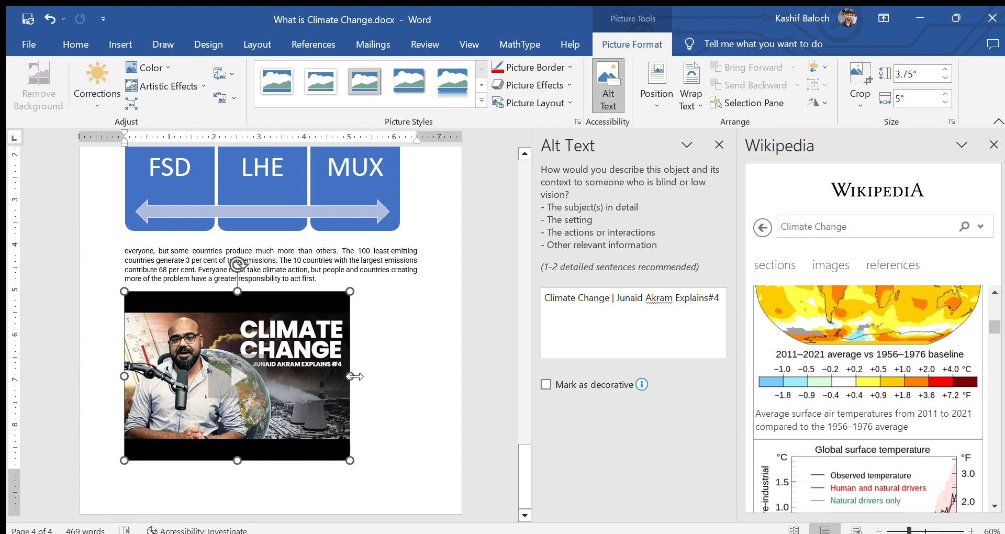
drag(351, 376, 440, 377)
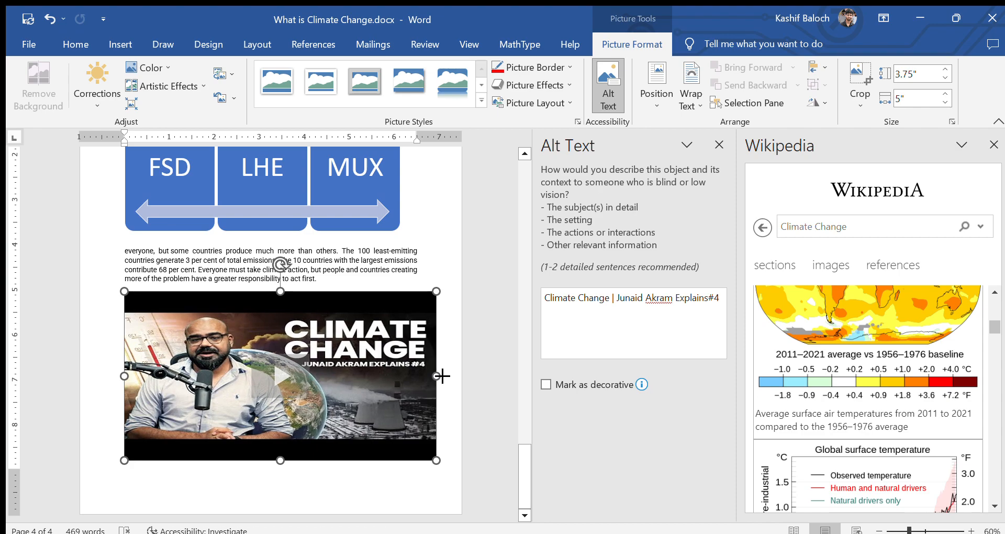
drag(281, 464, 290, 487)
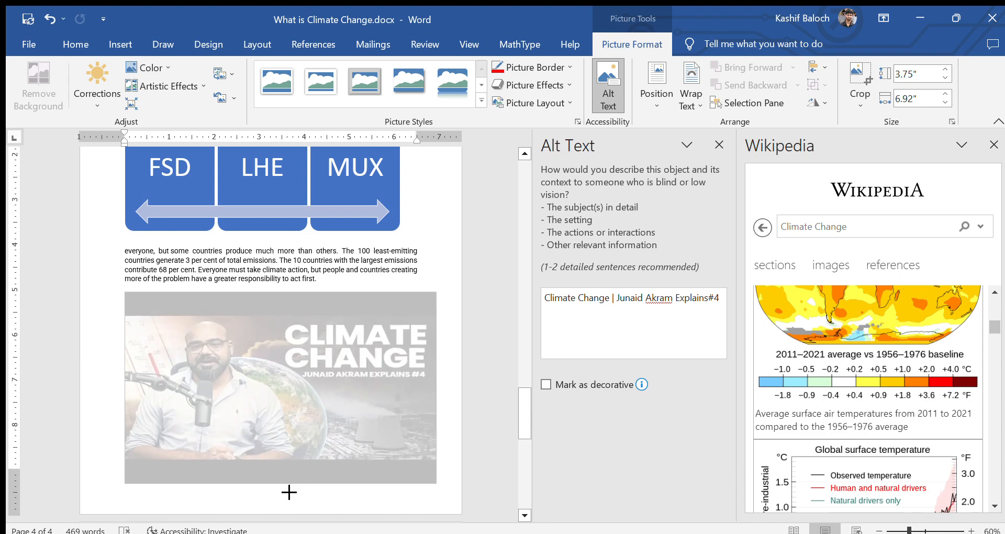
Step: Add a new comment on the embedded video
scroll(273, 347, down, 3)
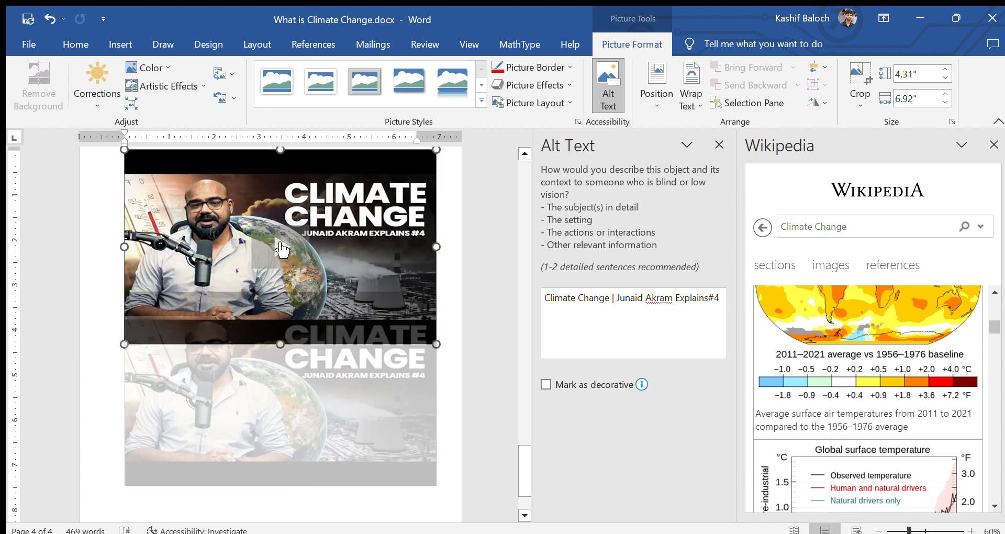
click(120, 43)
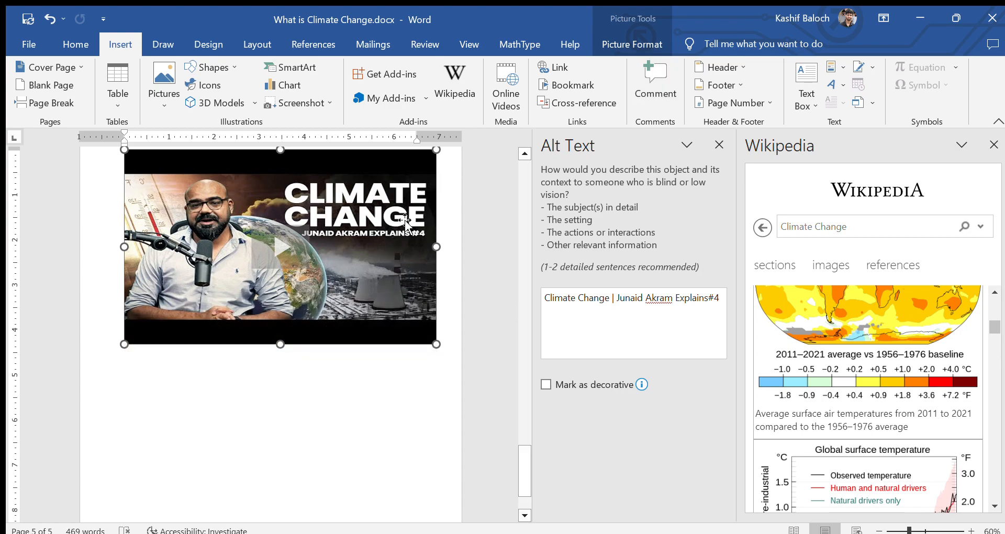
click(655, 84)
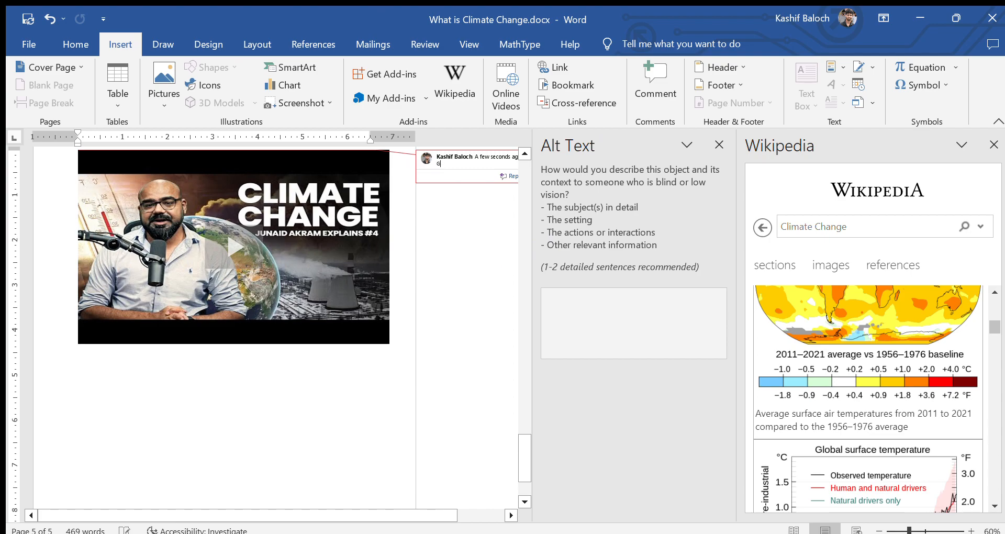
Step: Write the comment naming the YouTuber who explains Climate Change, then return to the video
text(Ganji)
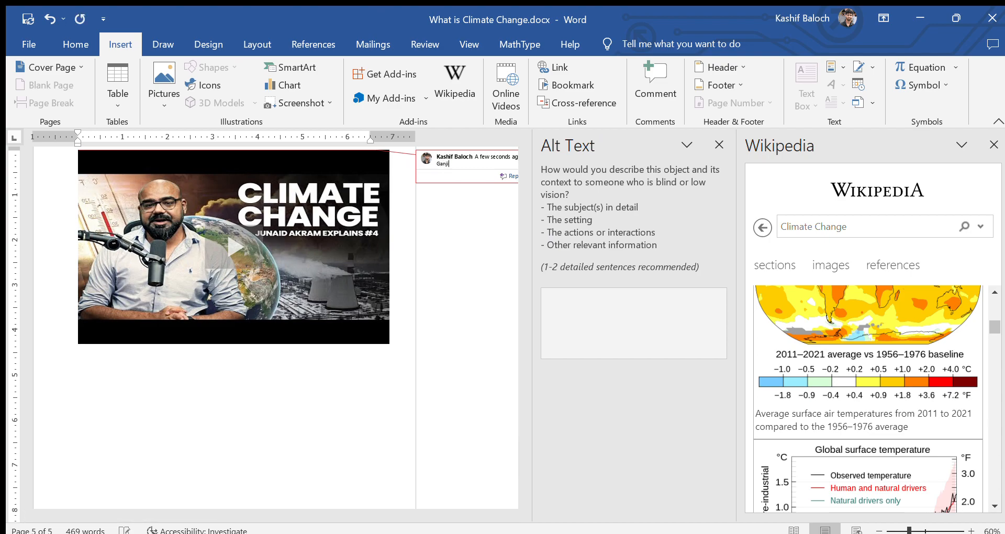
text( Swag (Junaid Akram))
text(aining abo)
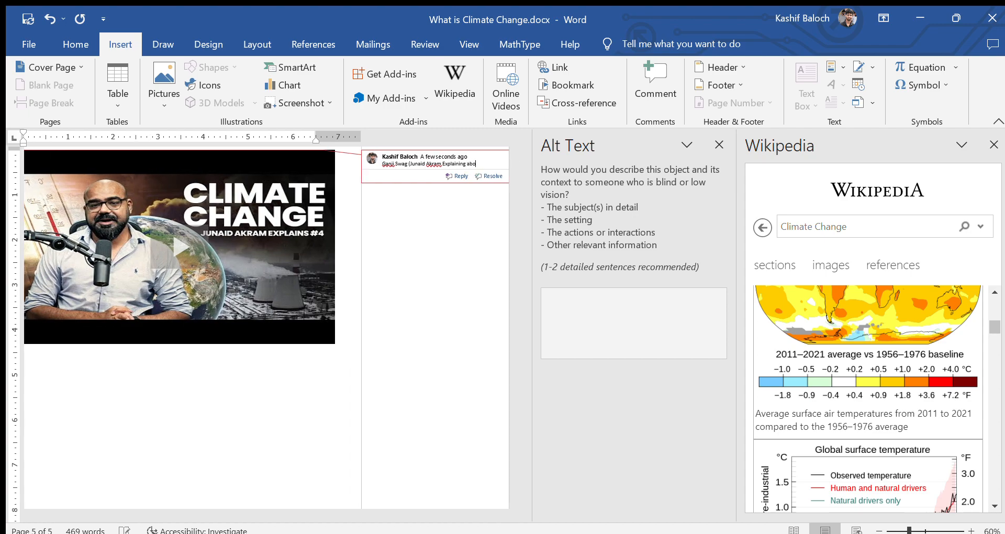
text(ut Climate Change))
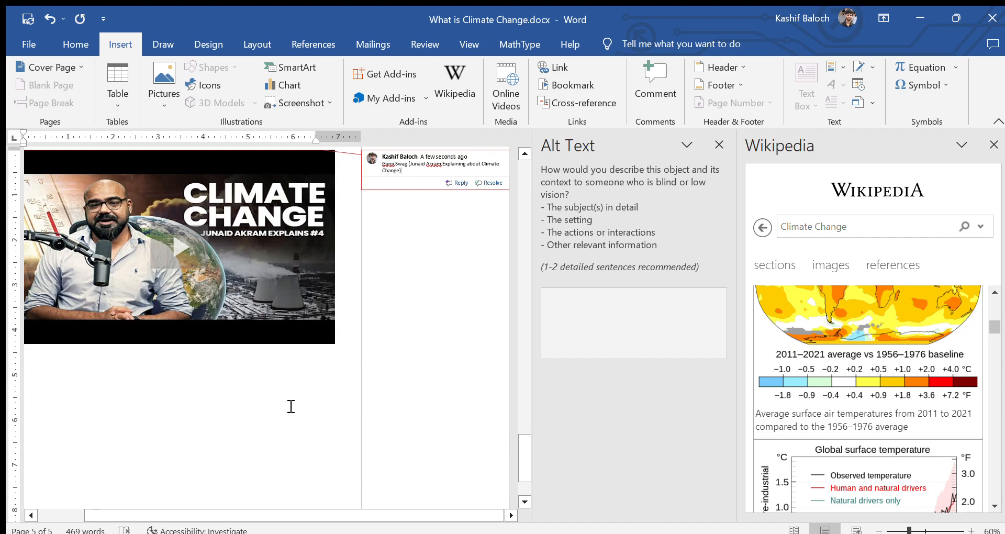
click(303, 338)
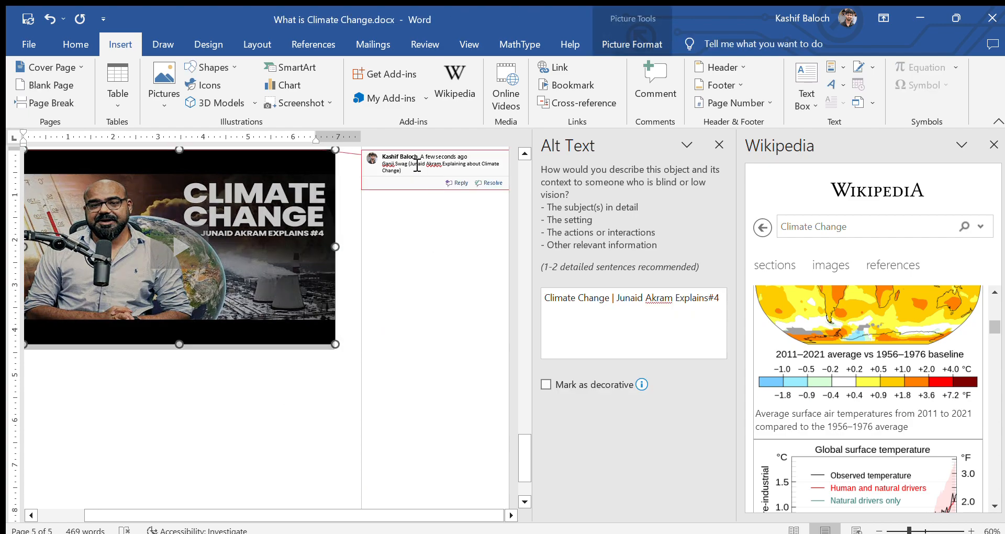
click(730, 72)
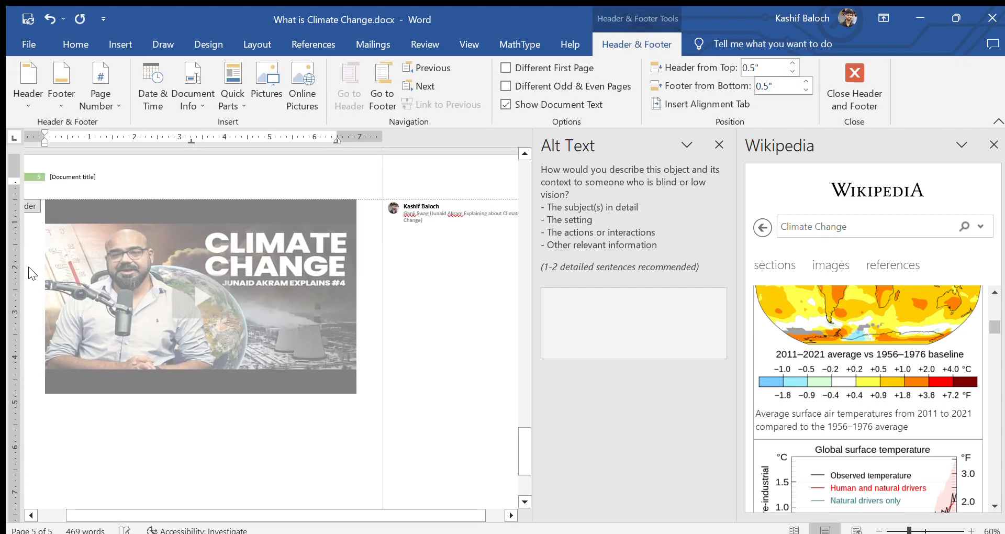
Step: Fill the header title with 'Climate Change by' plus the author's name, then close the header
click(60, 180)
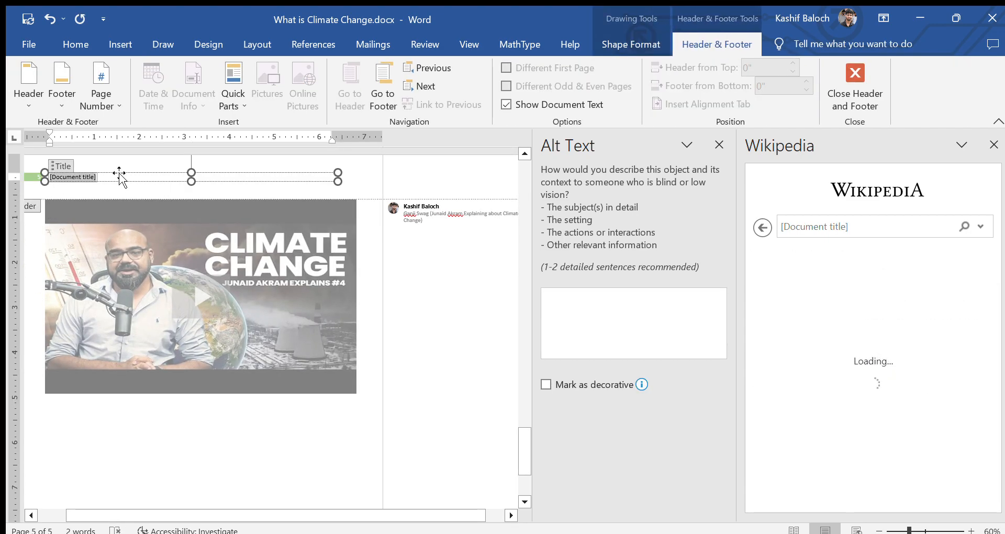
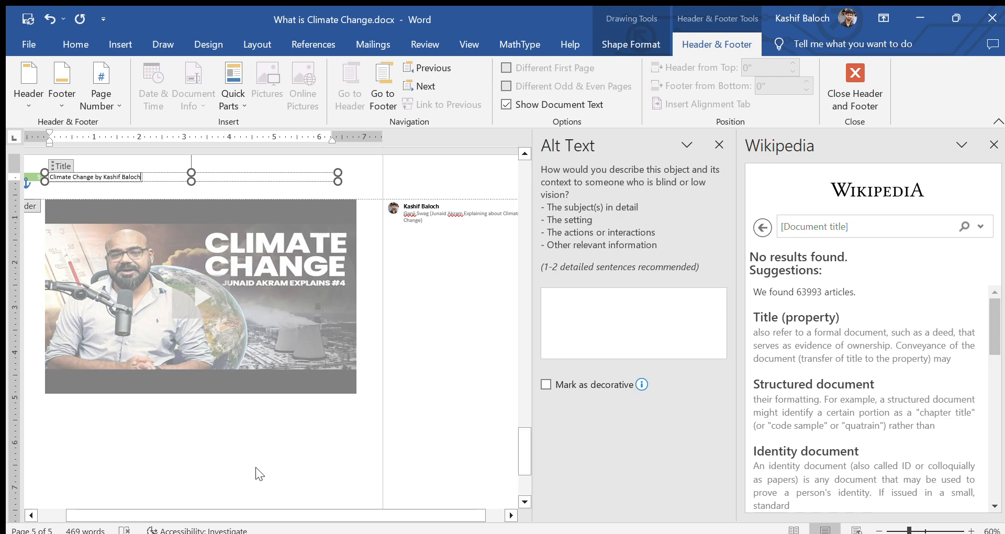
double_click(369, 429)
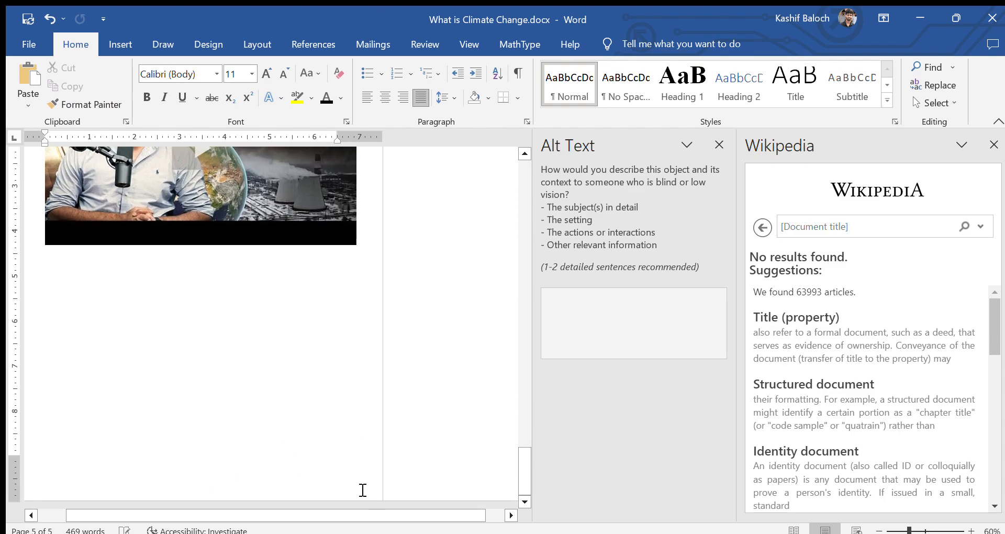
Step: Insert a page break below the video to start a new page
click(285, 399)
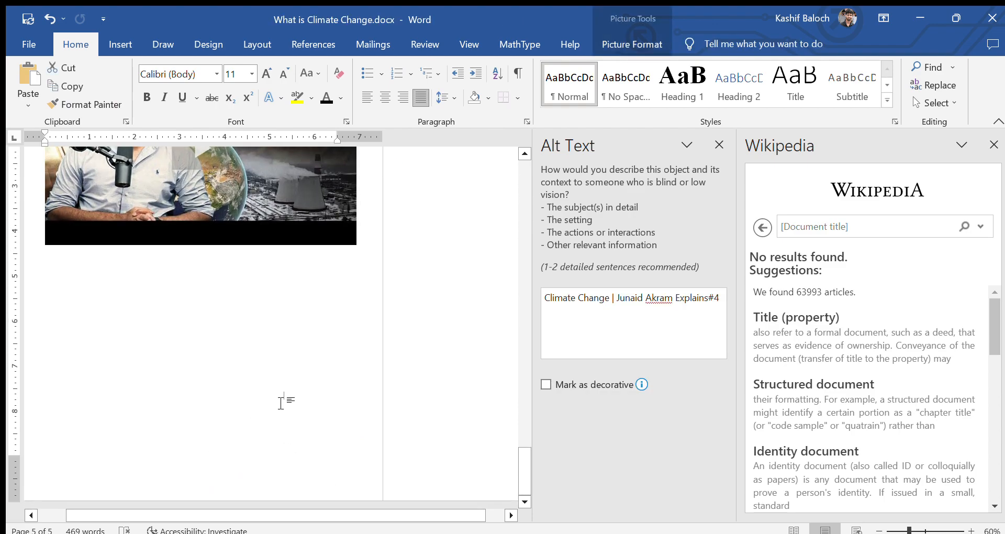
key(ctrl+Return)
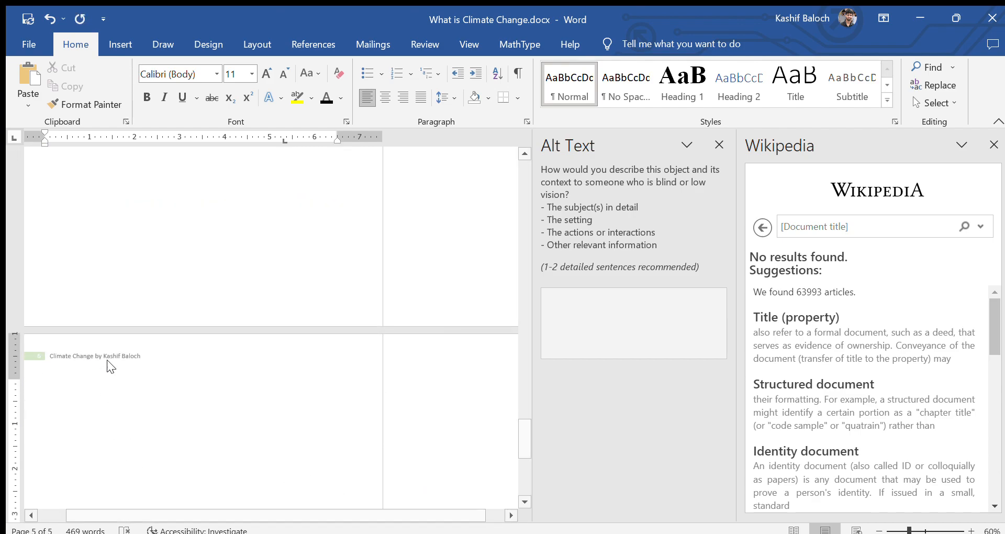
scroll(118, 354, up, 2)
scroll(119, 355, up, 4)
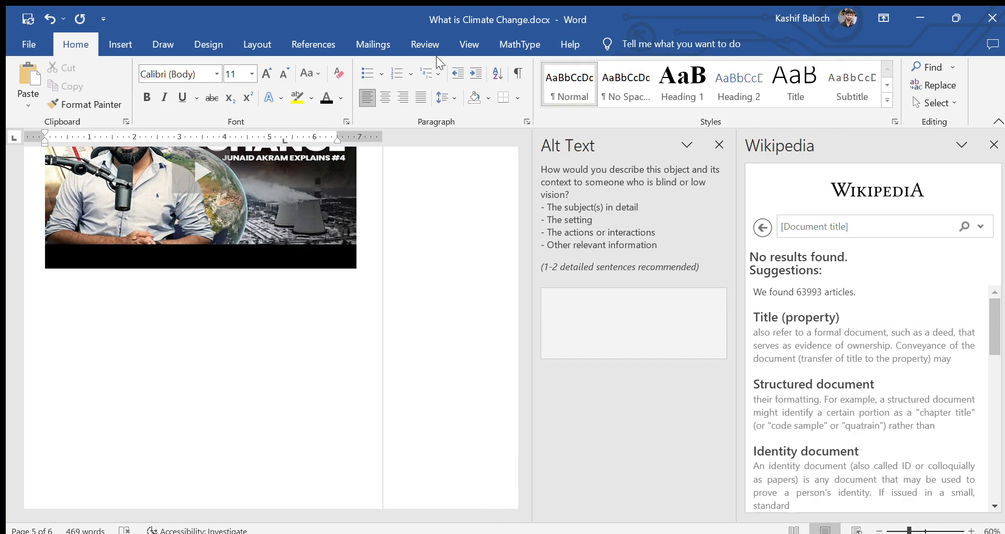
click(118, 42)
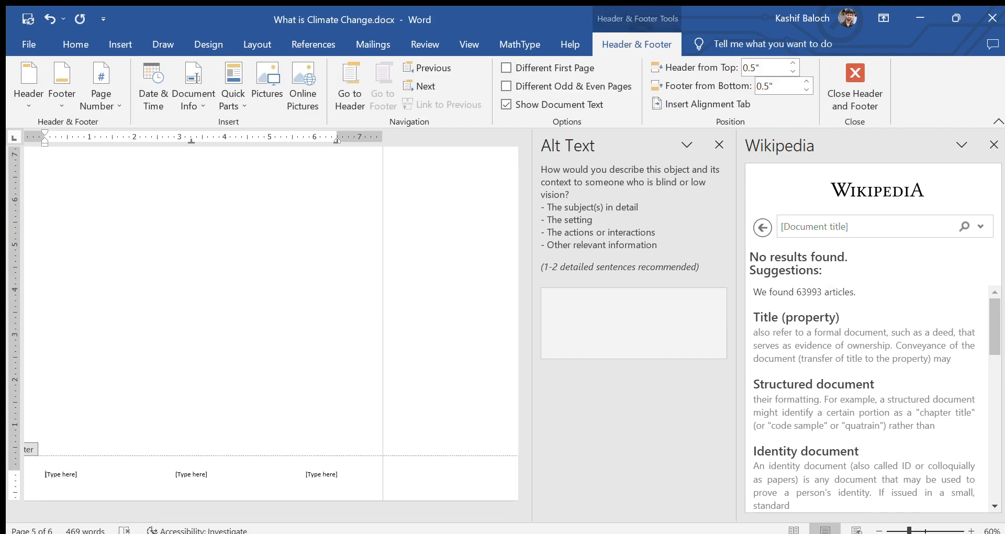
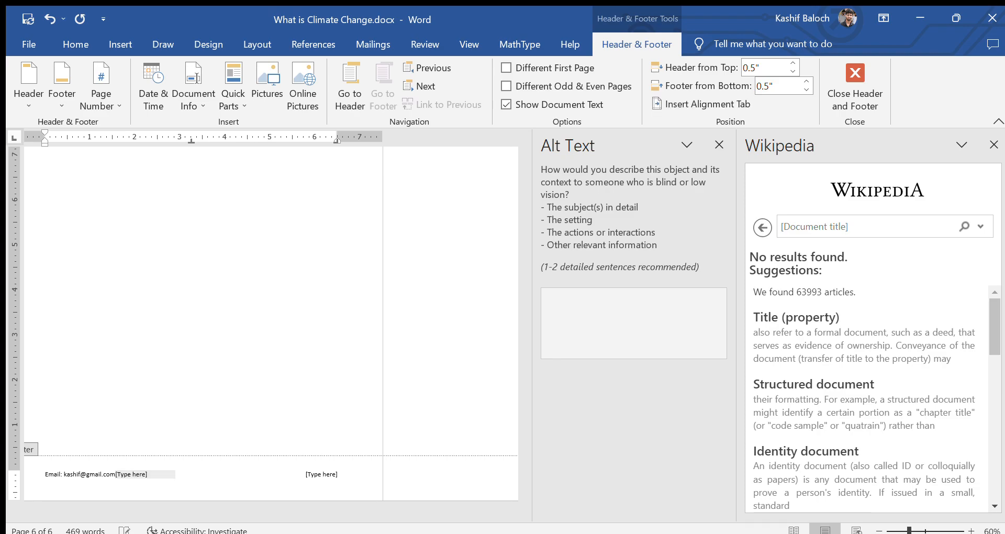
Step: Fill the three-column footer with the author's e-mail, contact number and website, then close it
key(Tab)
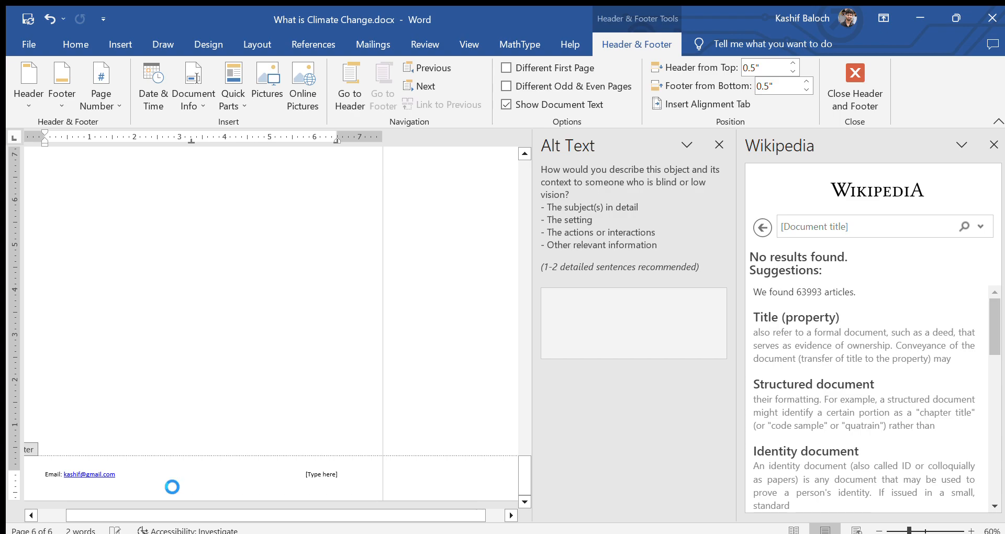
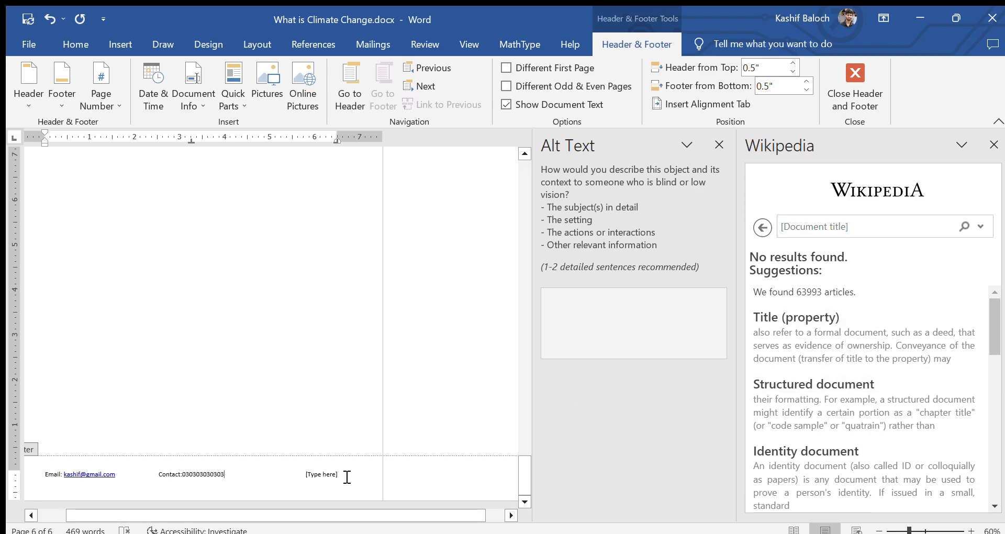
click(312, 475)
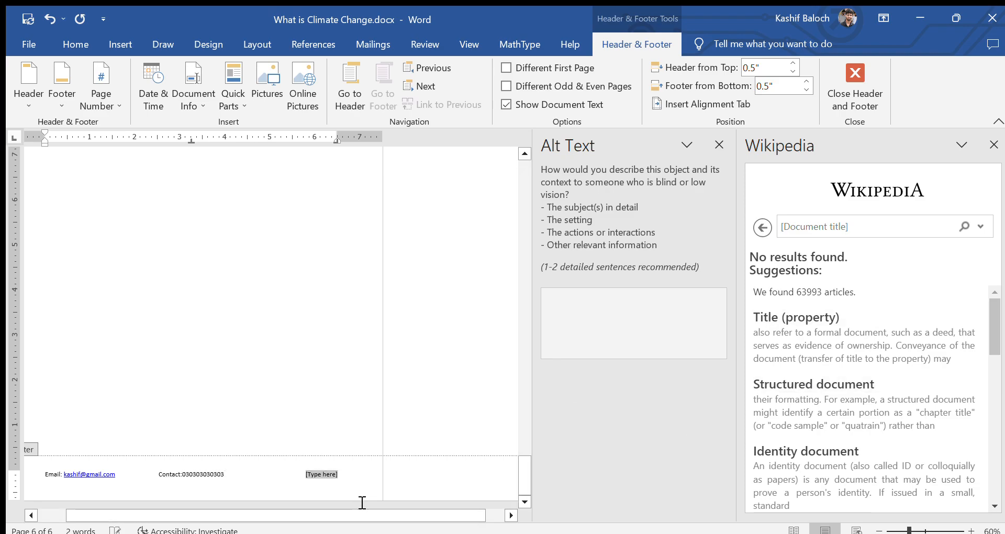
text(w)
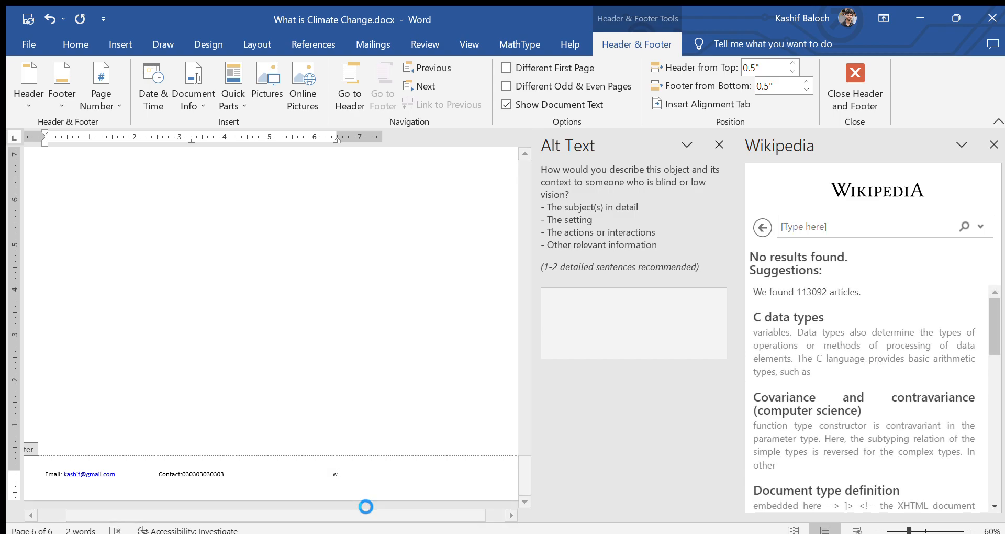
text(ww.kashi)
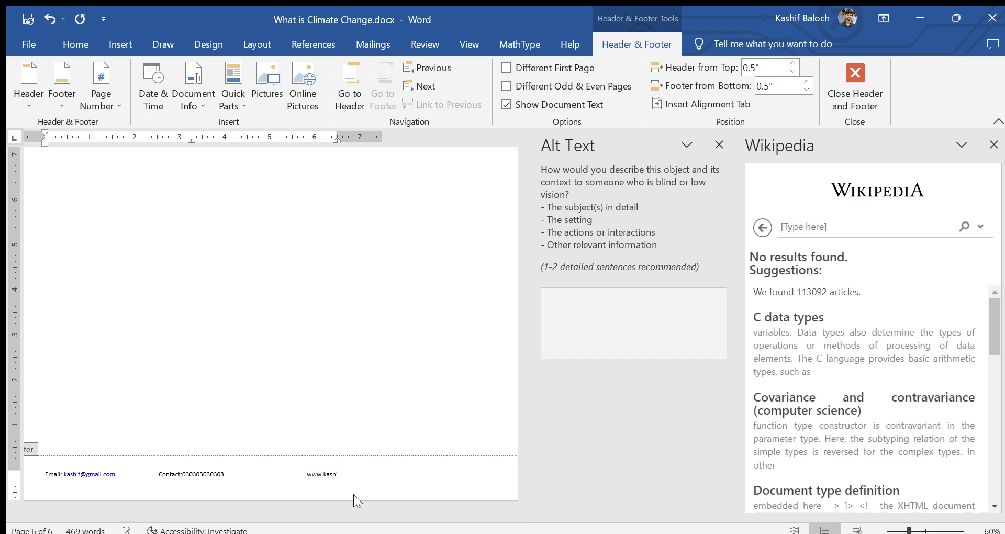
text(fbaloch.com)
double_click(296, 302)
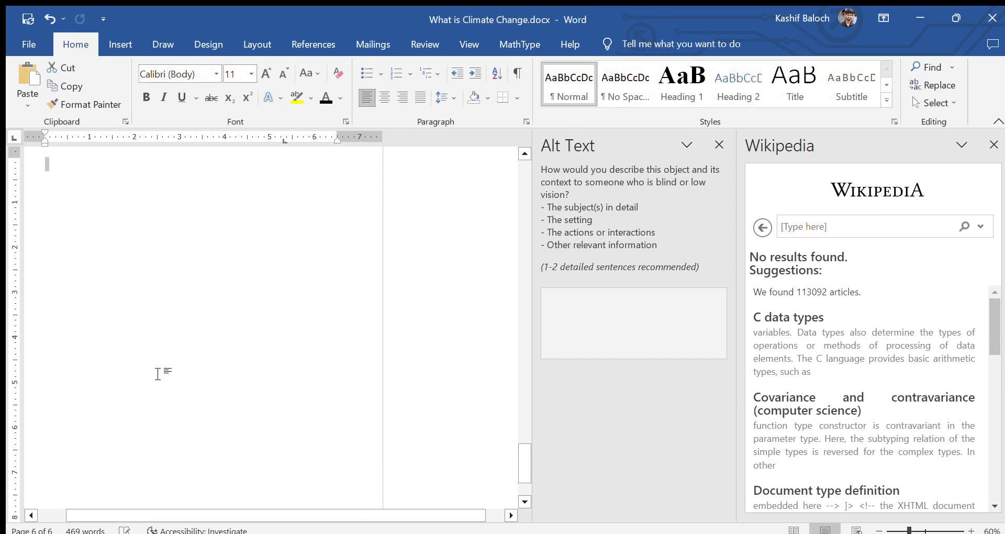
Step: Add Plain Number 3 page numbers at the top of the pages, working from page 6
scroll(200, 377, down, 5)
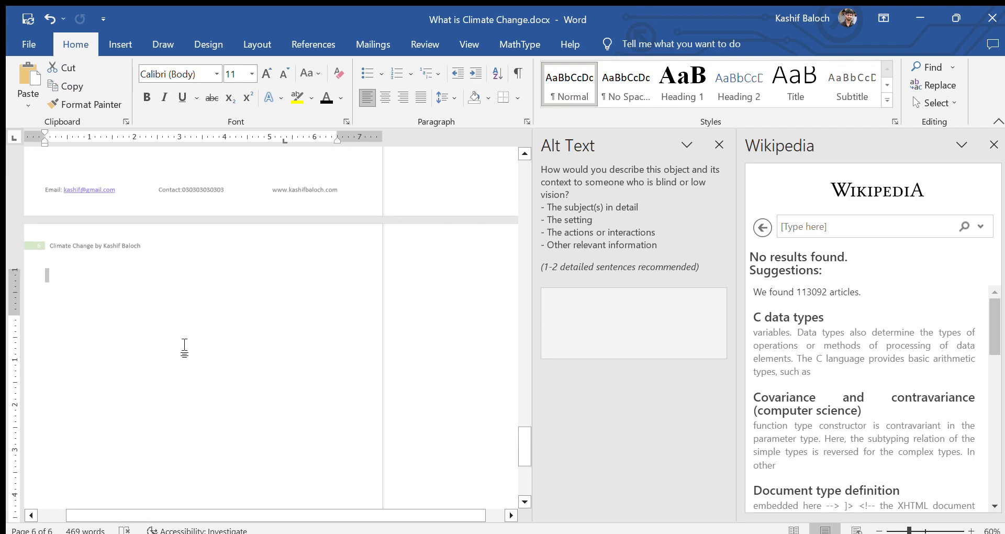
scroll(137, 307, up, 5)
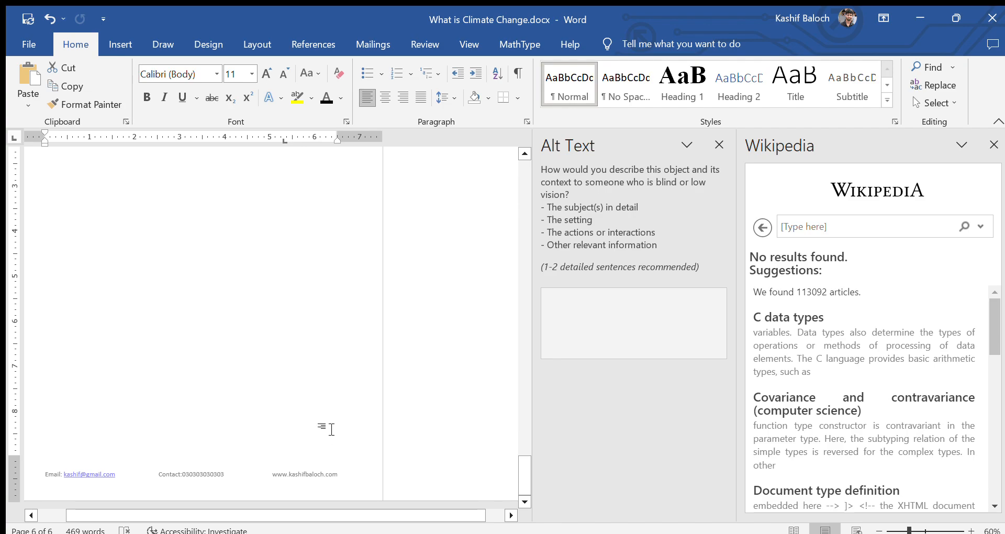
click(325, 426)
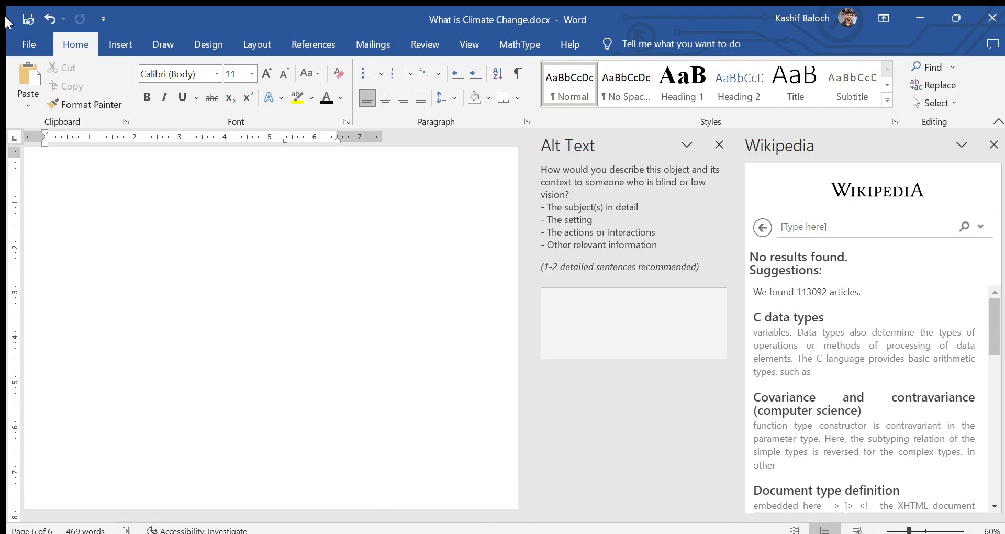
click(121, 47)
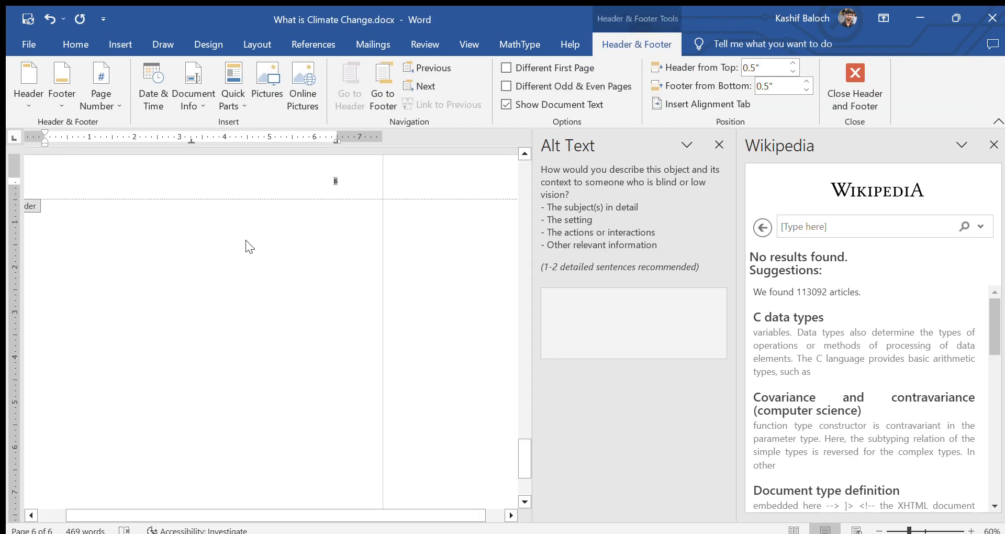
scroll(318, 347, up, 2)
Step: Close the header and scroll through the document to check the headers and footers
double_click(336, 351)
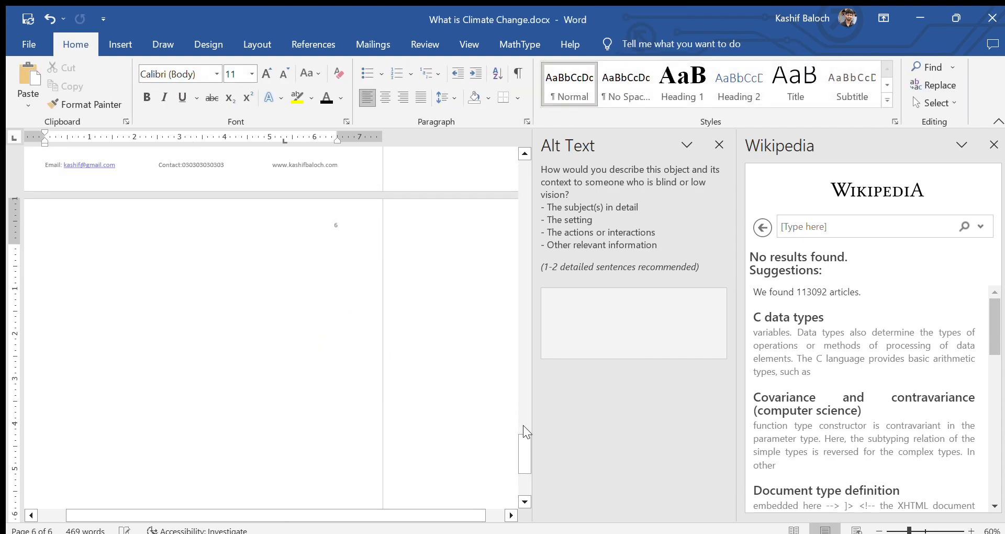
drag(523, 455, 524, 180)
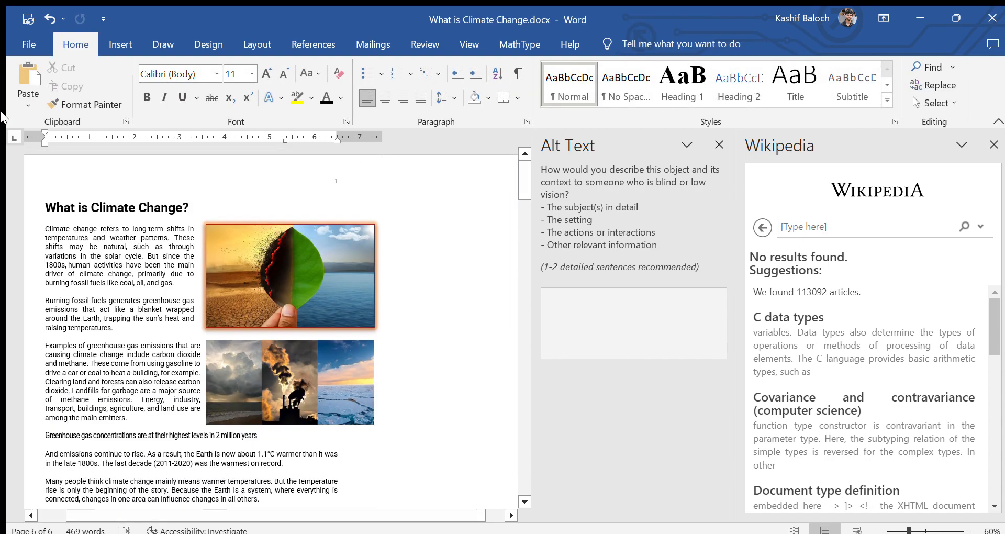
click(68, 206)
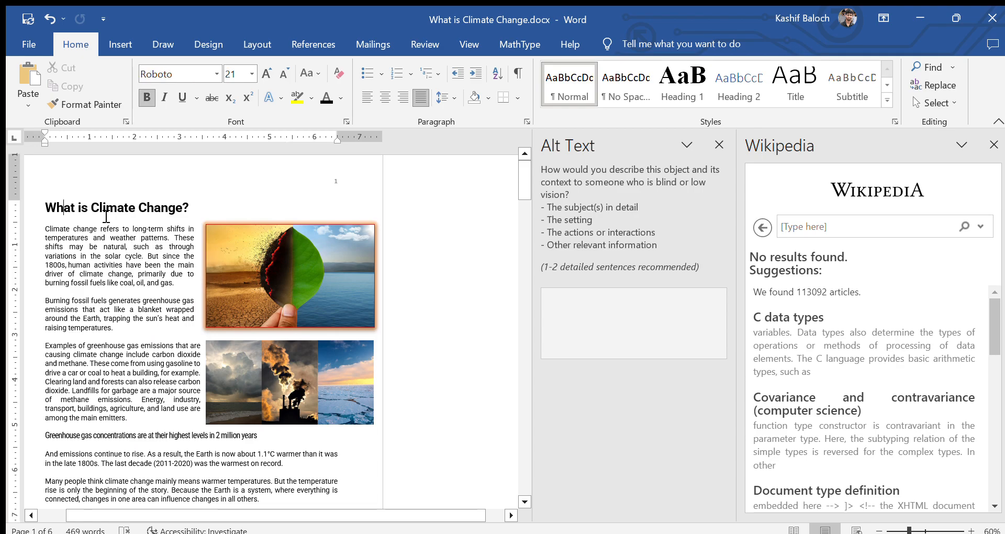
scroll(163, 437, down, 4)
scroll(164, 437, down, 14)
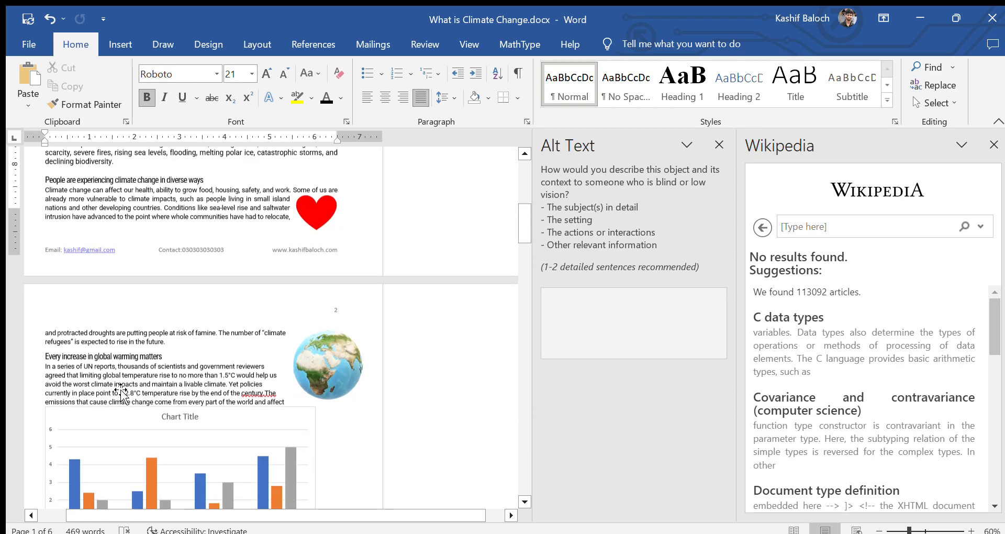
scroll(122, 395, down, 12)
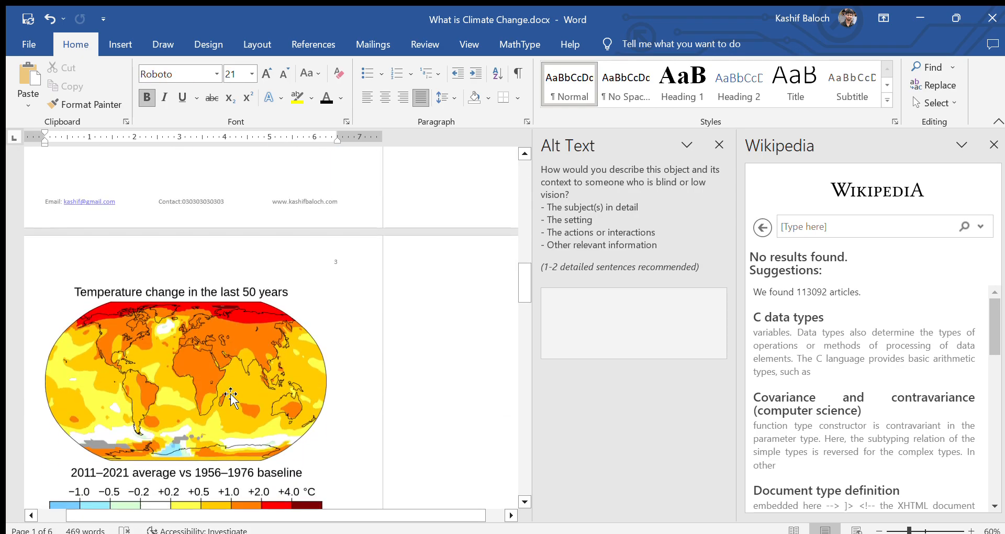
scroll(231, 395, down, 12)
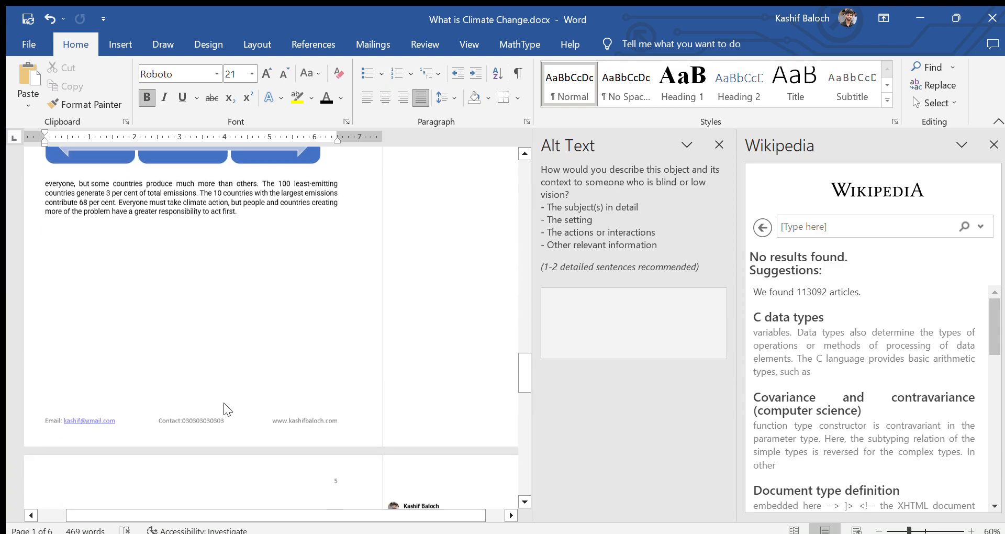
scroll(252, 377, down, 6)
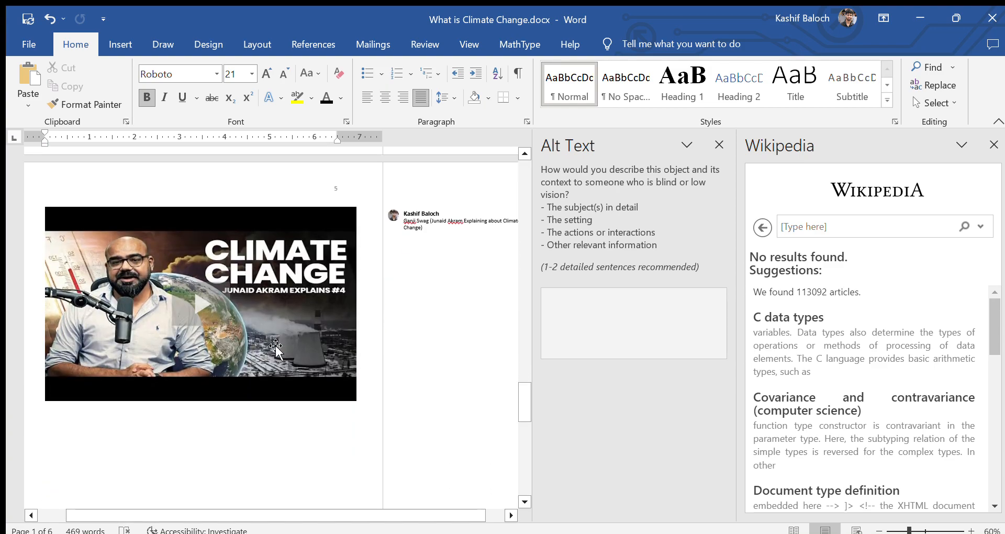
scroll(276, 361, down, 5)
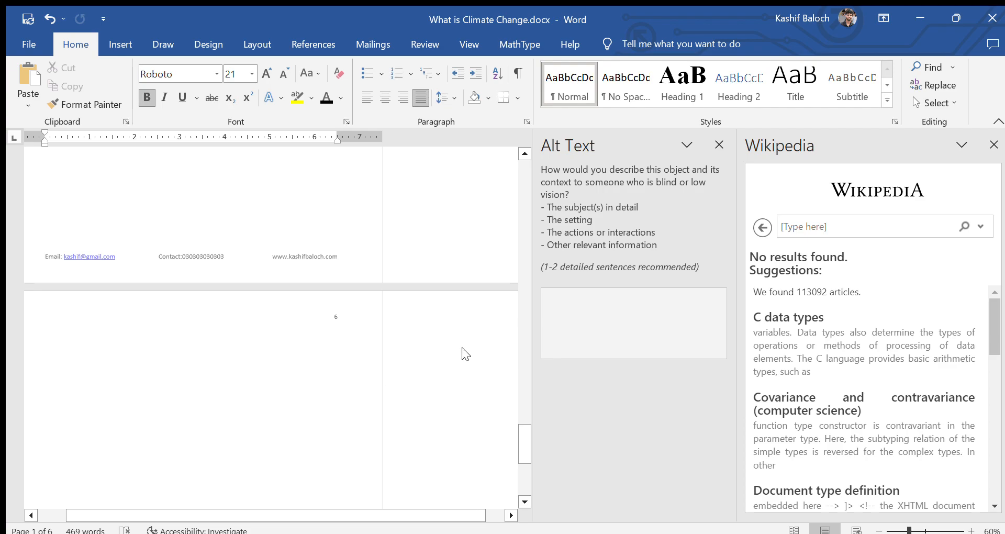
Step: Return to page 1 and close the Wikipedia add-in pane
drag(518, 435, 490, 152)
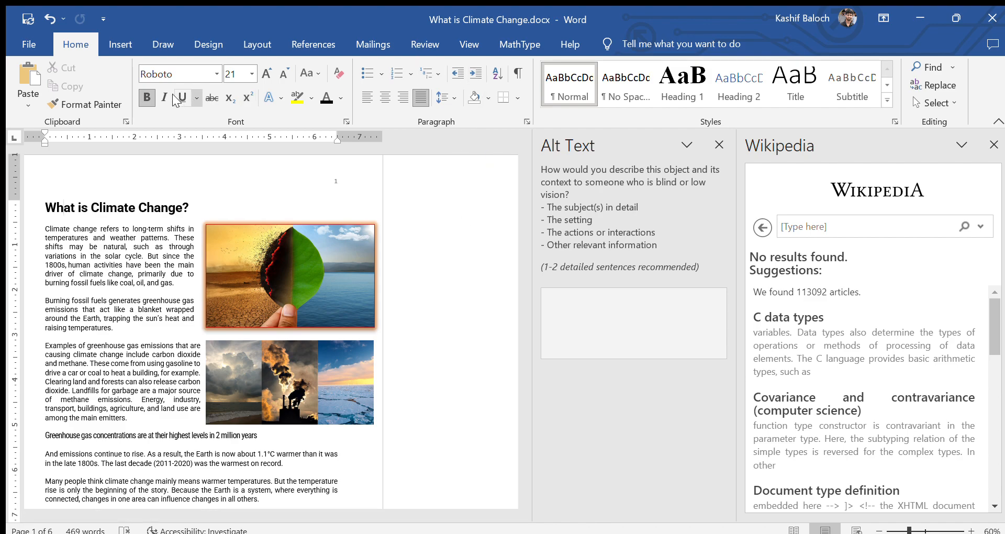
click(107, 46)
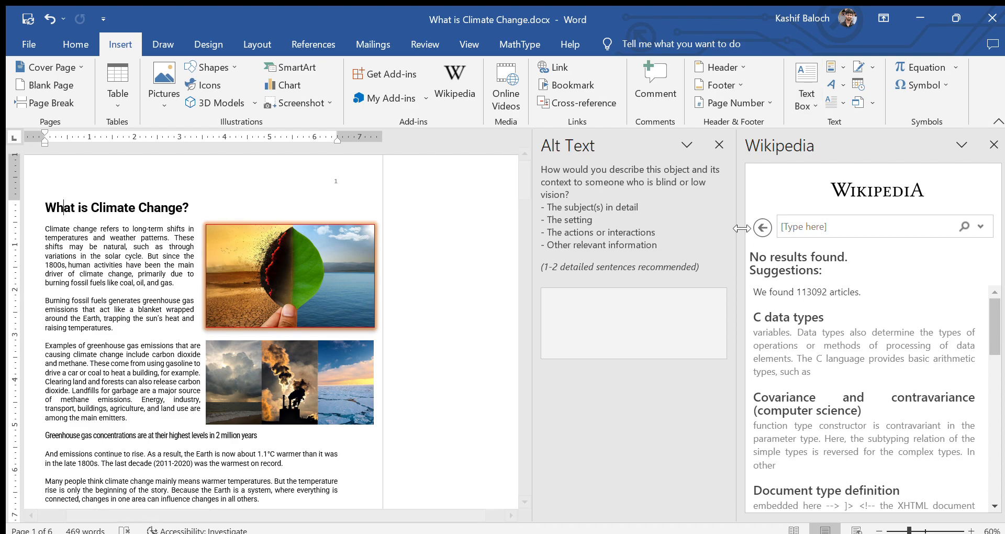
click(994, 145)
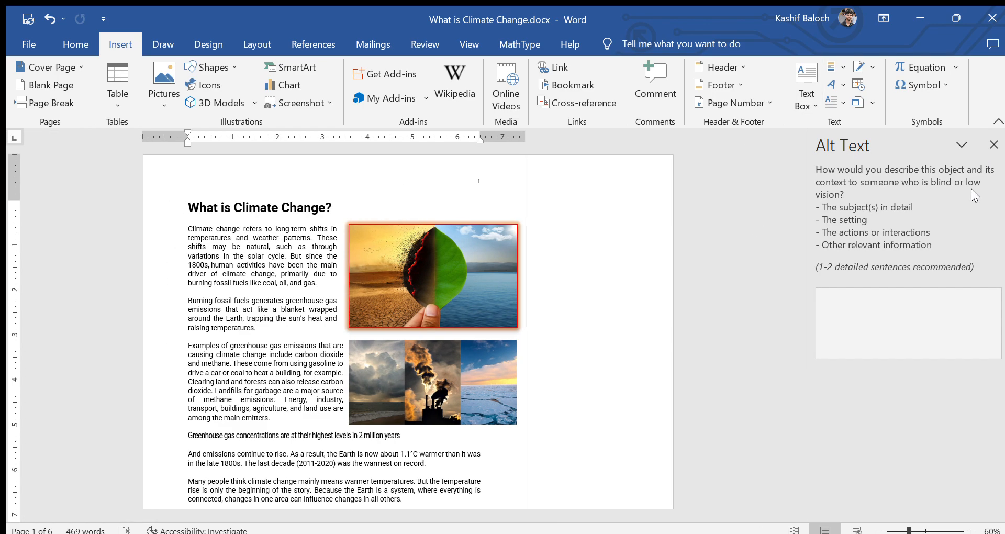